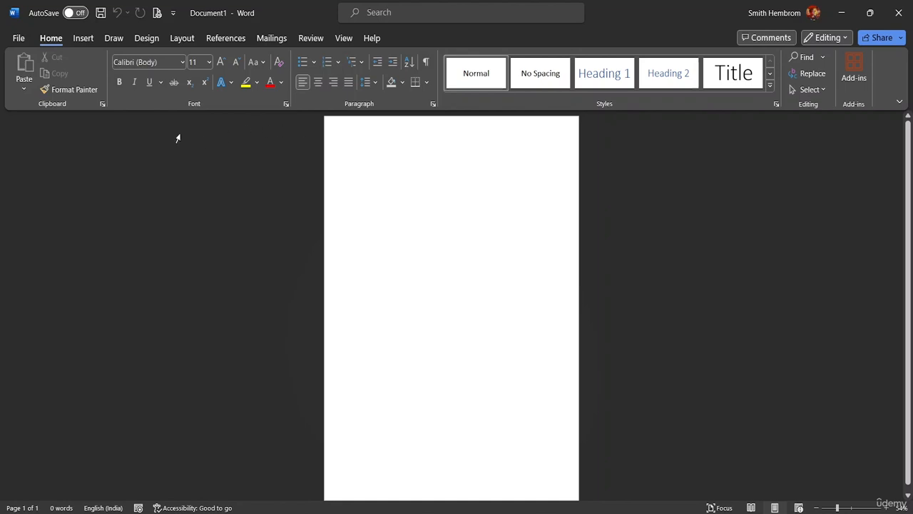
Choose the page's paper size from the Layout Size list
left_click(146, 41)
left_click(175, 39)
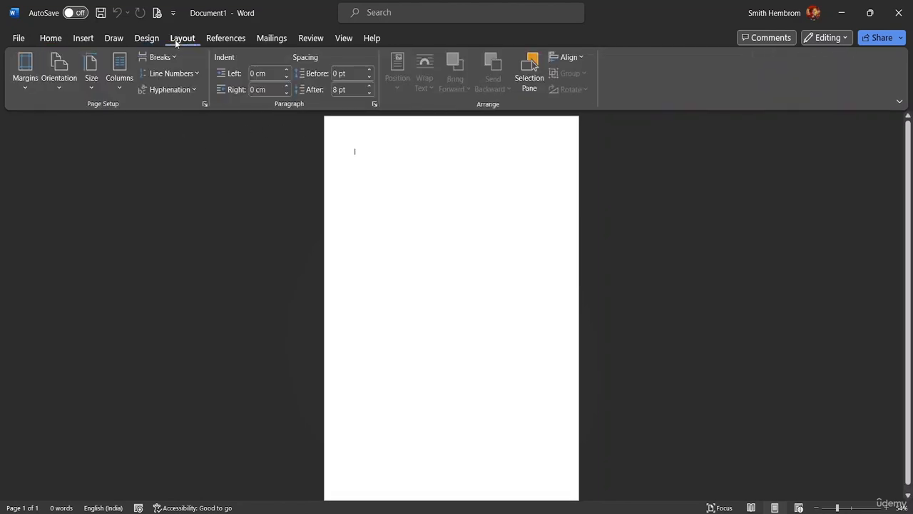
left_click(88, 86)
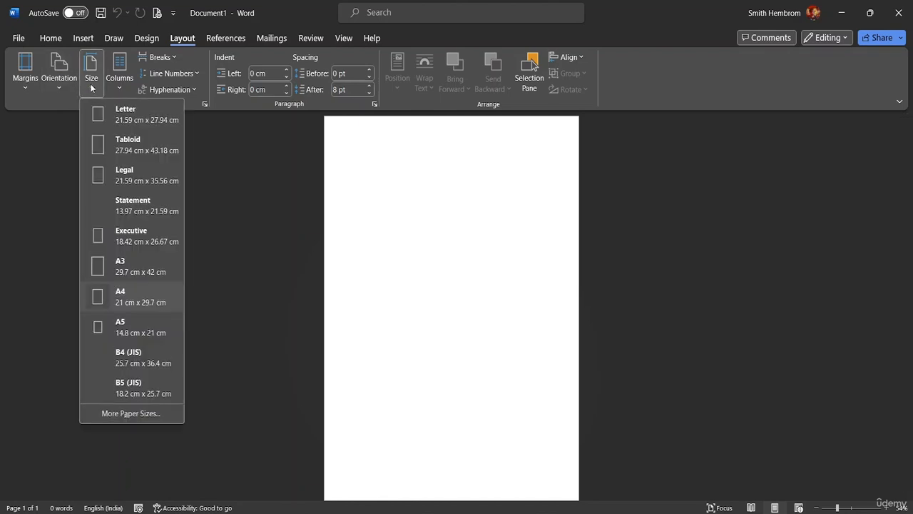
left_click(112, 120)
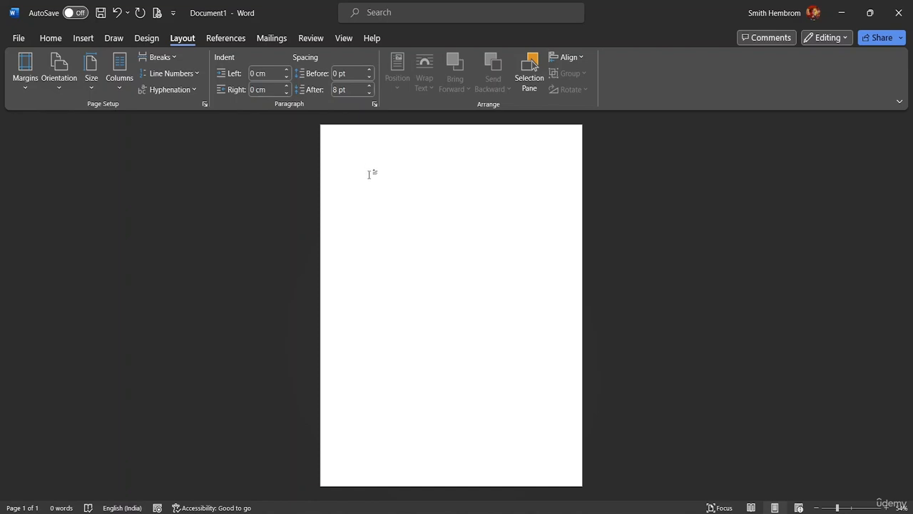
Apply the Last Custom Setting margins of 0 cm on every side
left_click(27, 85)
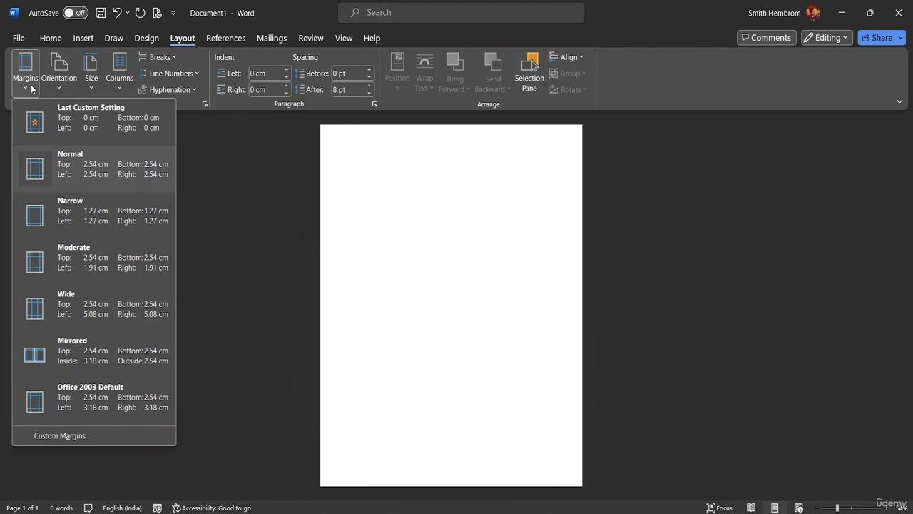
left_click(89, 127)
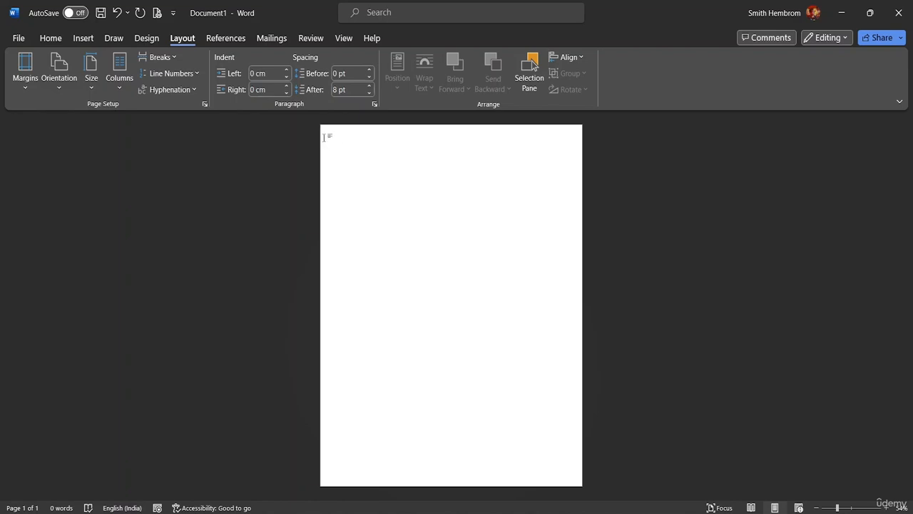
left_click(88, 40)
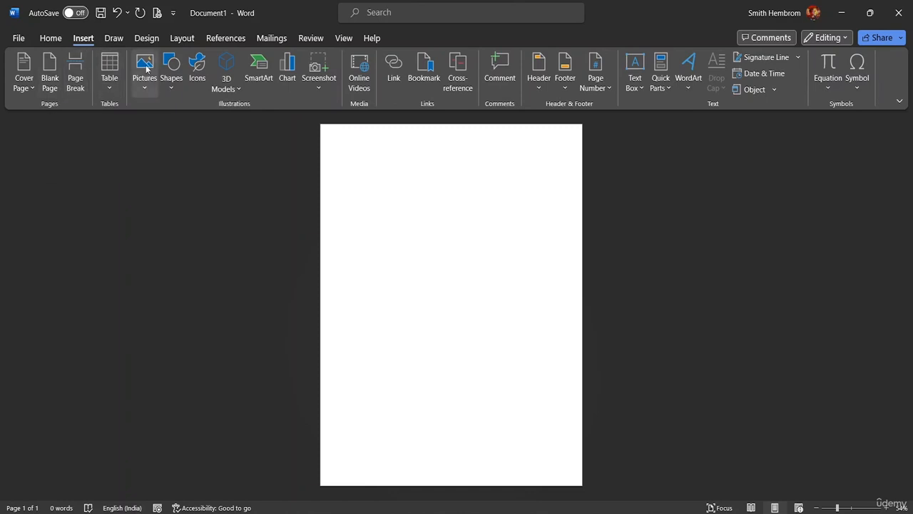
Draw a thin rectangle bar about 1.88 × 20.32 cm across the page top
left_click(170, 87)
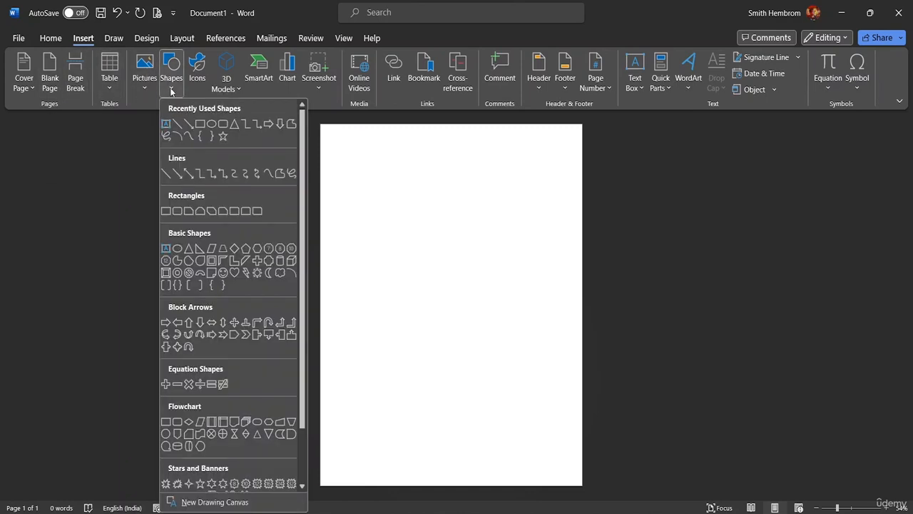
left_click(201, 124)
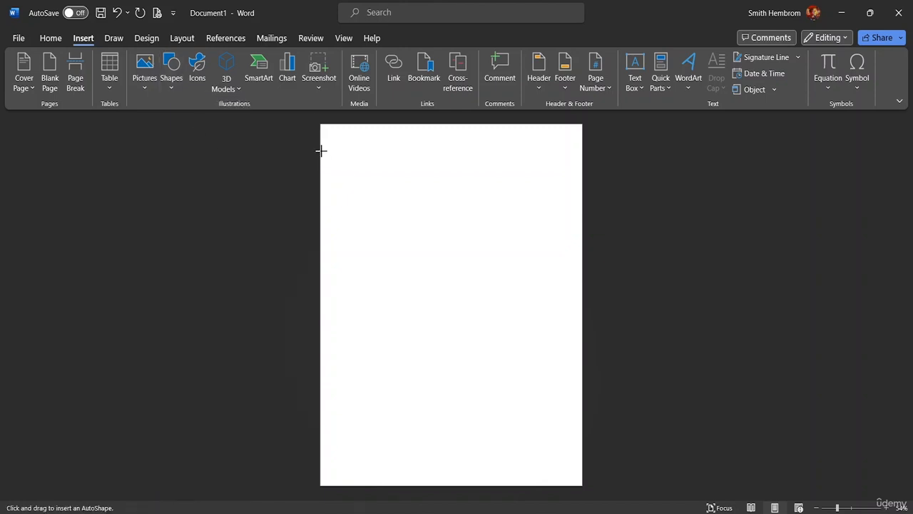
left_click_drag(323, 150, 571, 176)
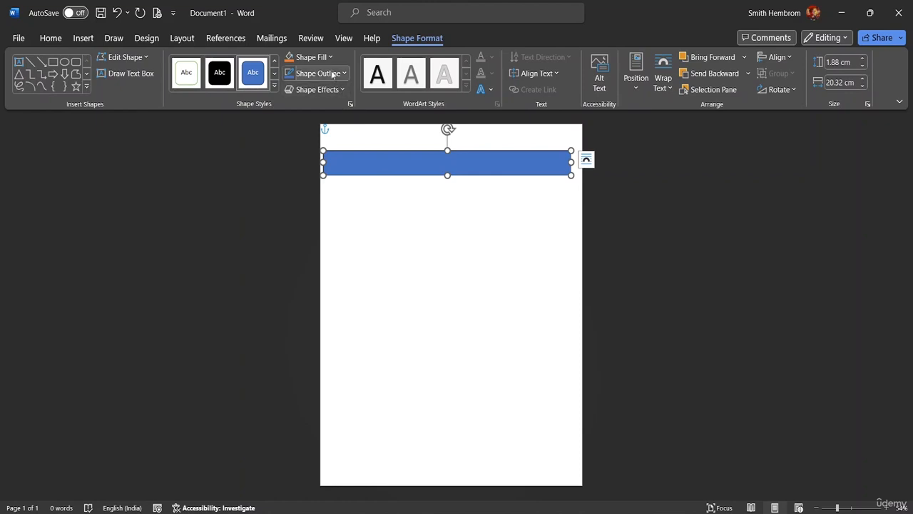
Give the bar No Outline and an Orange Accent 2 Lighter 60% fill
left_click(340, 75)
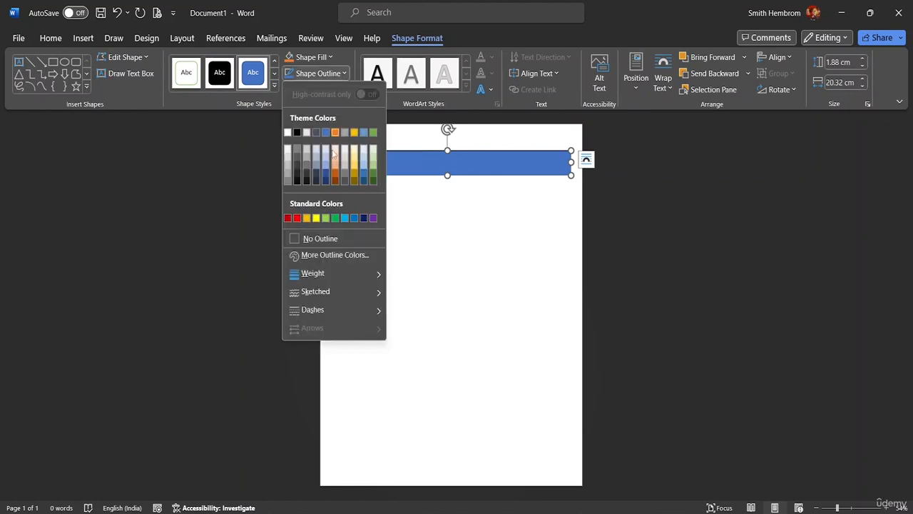
left_click(328, 236)
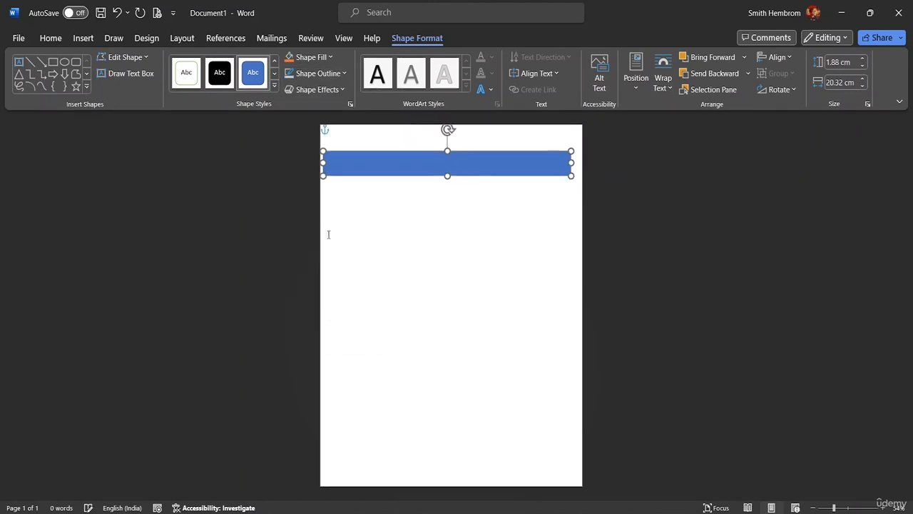
left_click(330, 57)
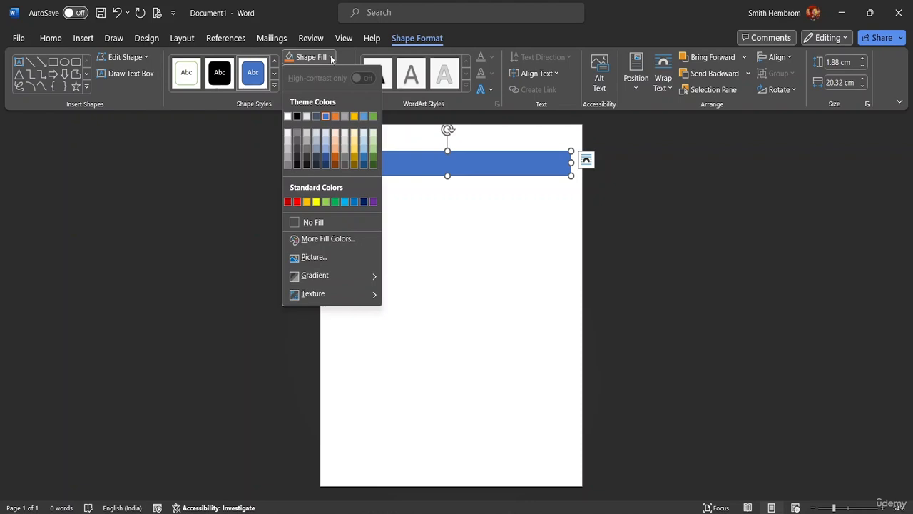
left_click(337, 140)
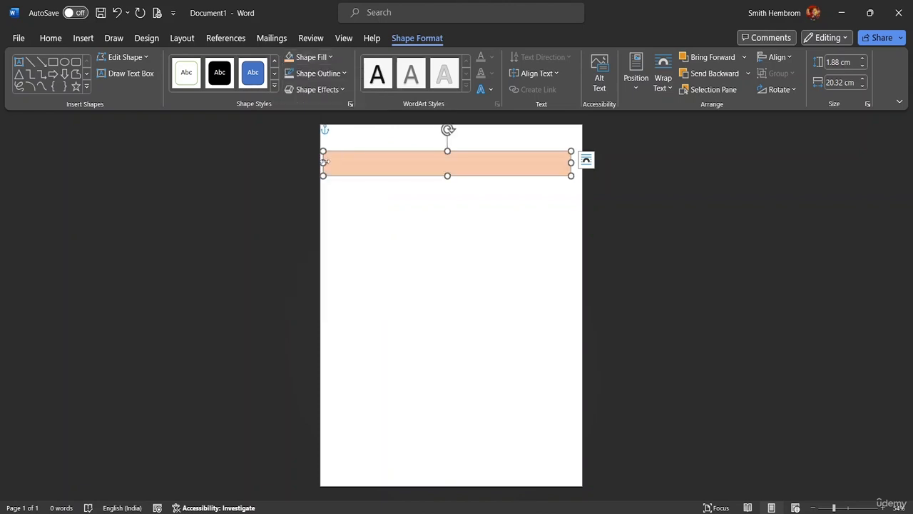
Stretch the orange band edge to edge and lower it slightly below the top
left_click_drag(322, 162, 315, 161)
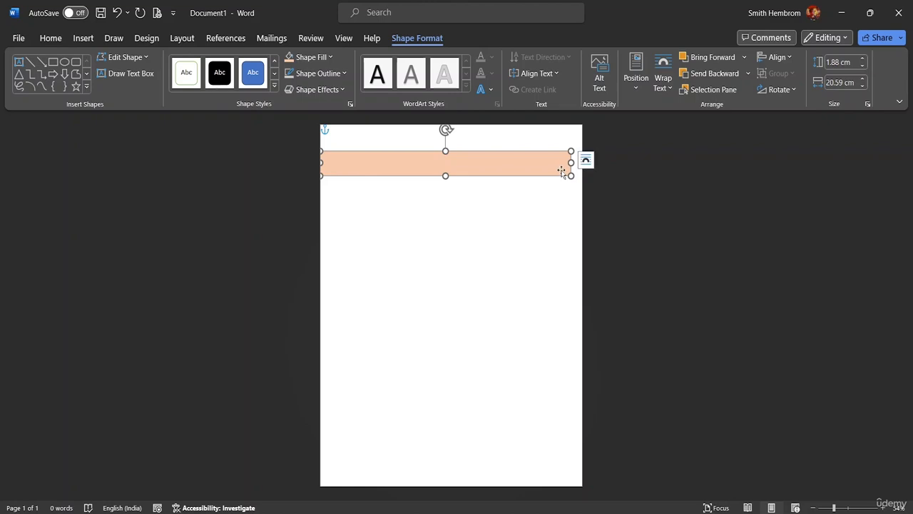
left_click_drag(570, 163, 583, 162)
left_click_drag(462, 161, 465, 176)
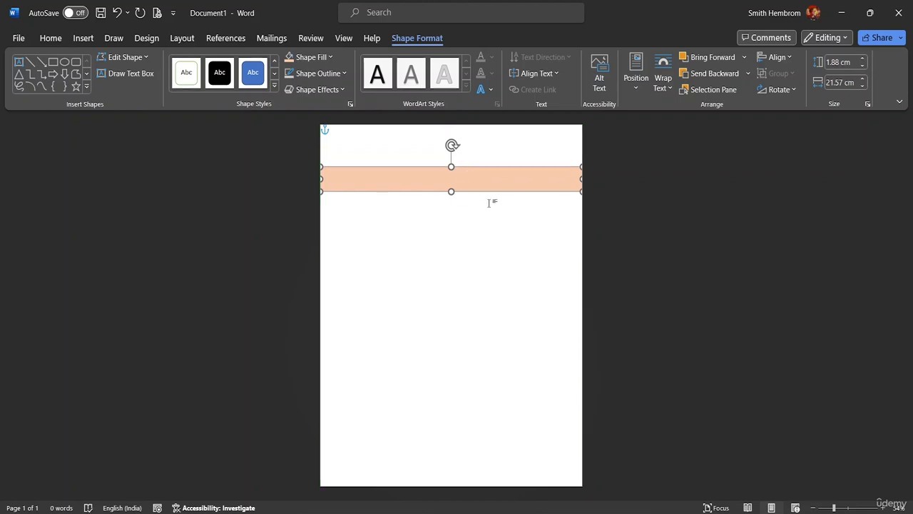
left_click(460, 224)
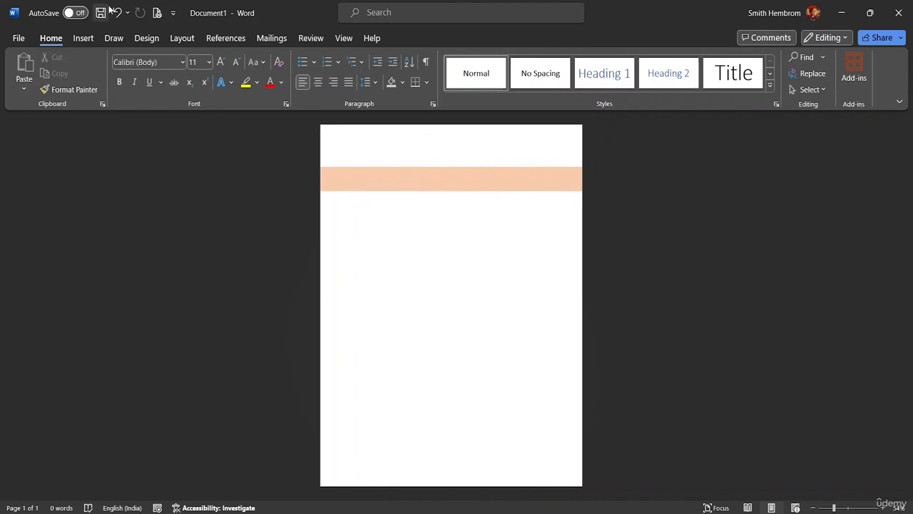
Insert the envelope icon found by searching 'email' in the Icons library
left_click(90, 40)
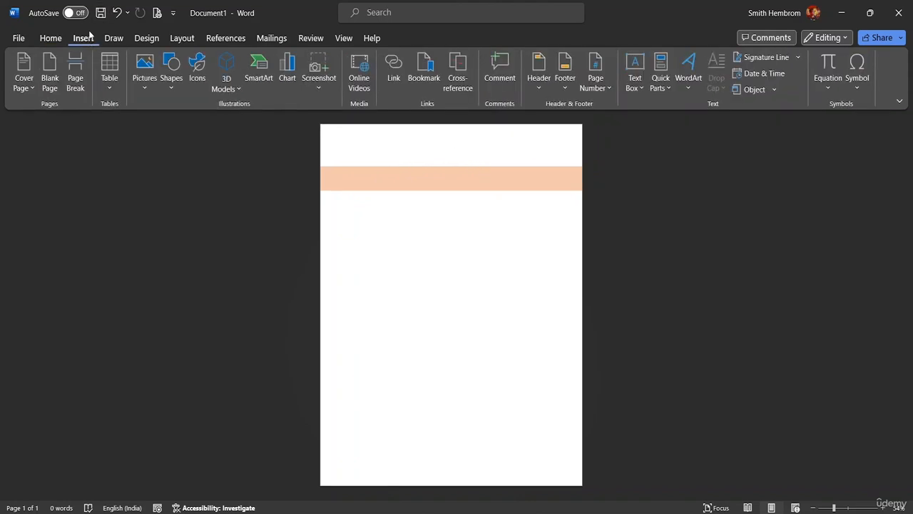
left_click(197, 75)
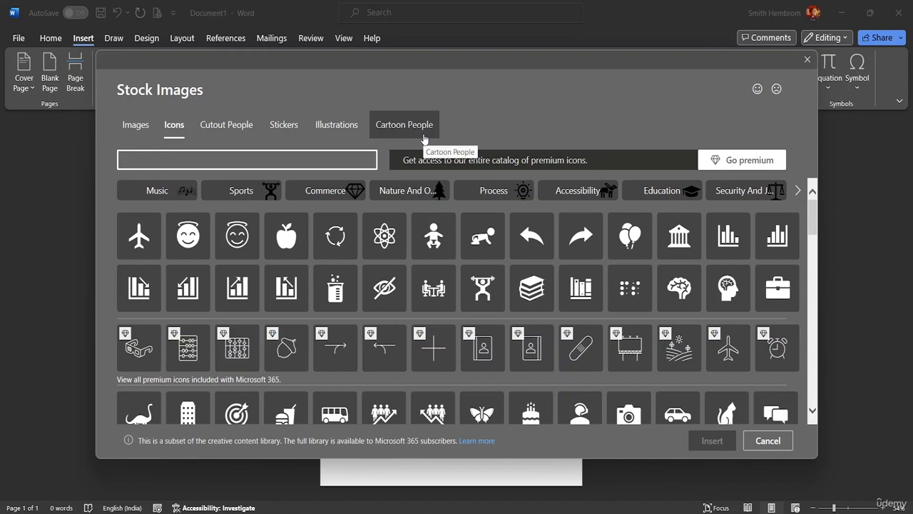
type("ema")
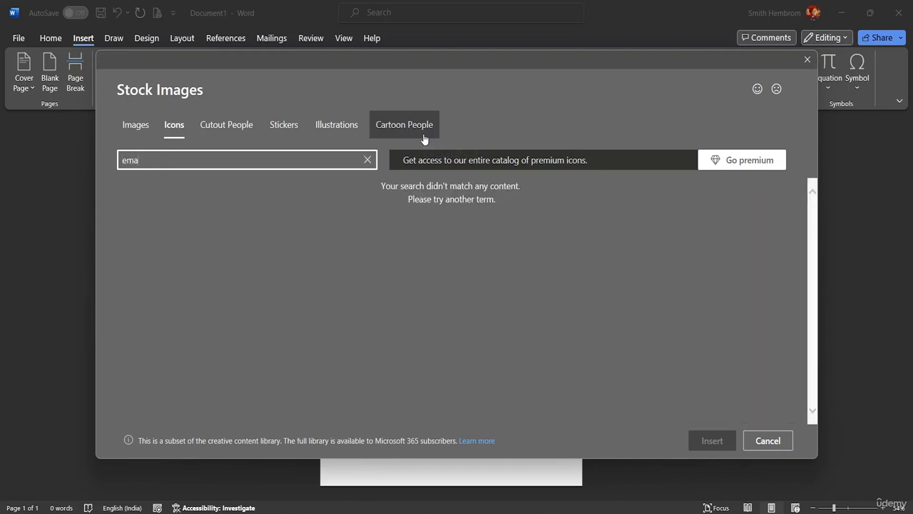
type("il")
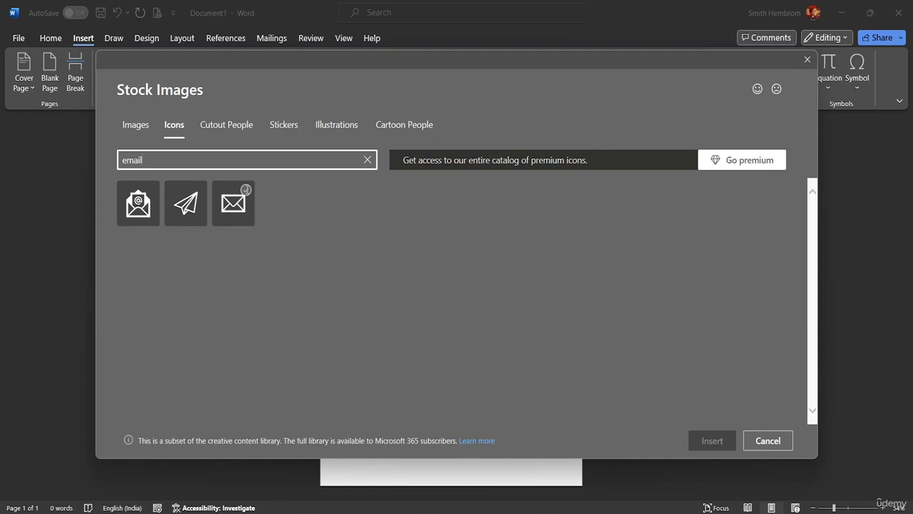
left_click(244, 191)
left_click(702, 439)
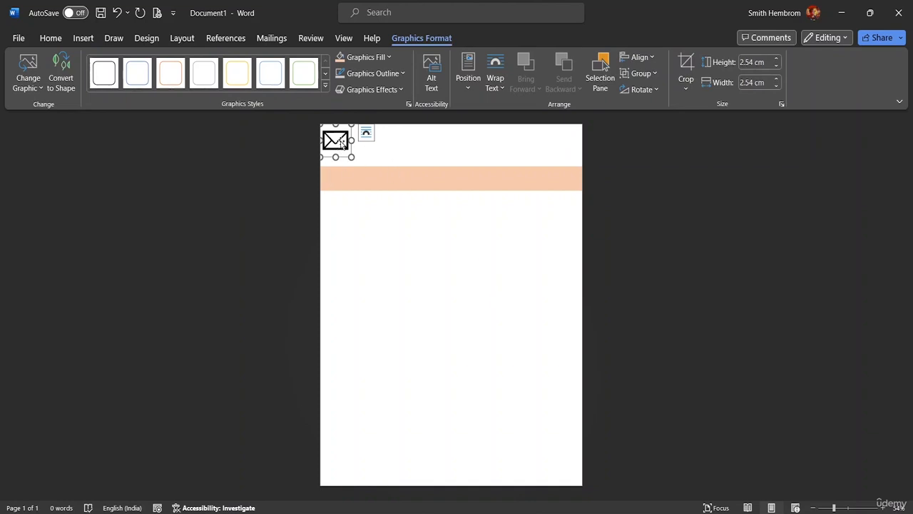
Set the envelope icon's text wrapping to In Front of Text
left_click_drag(336, 144, 350, 160)
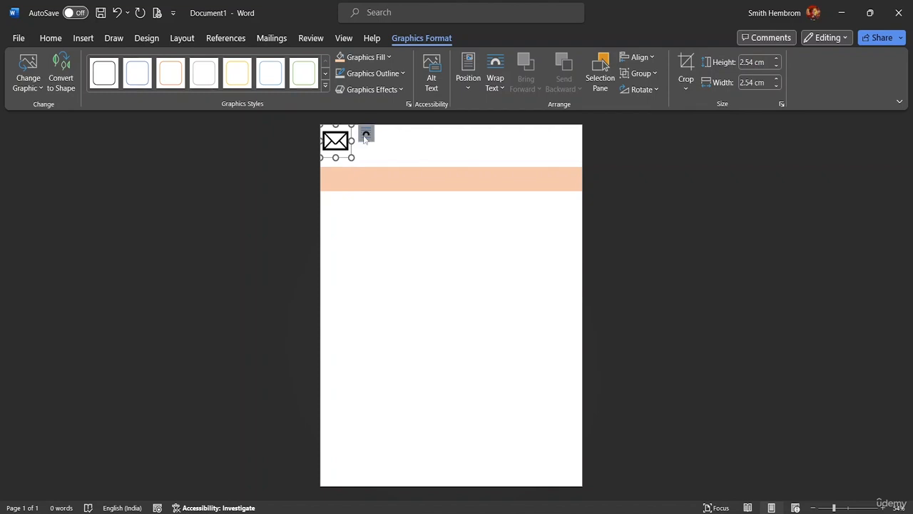
left_click(366, 135)
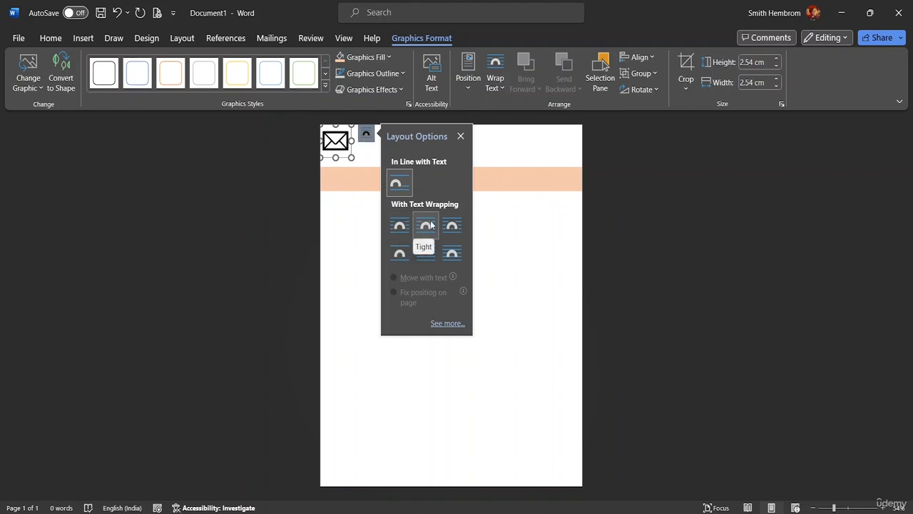
left_click(450, 254)
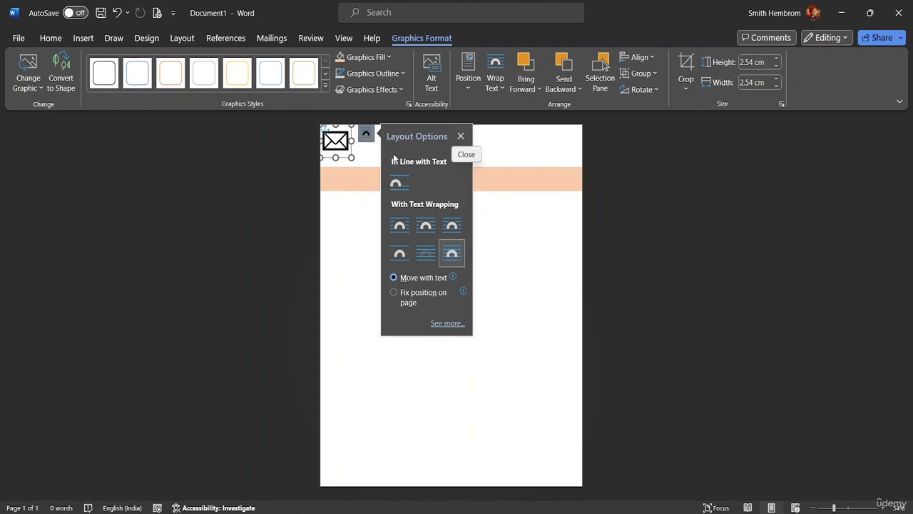
left_click(461, 136)
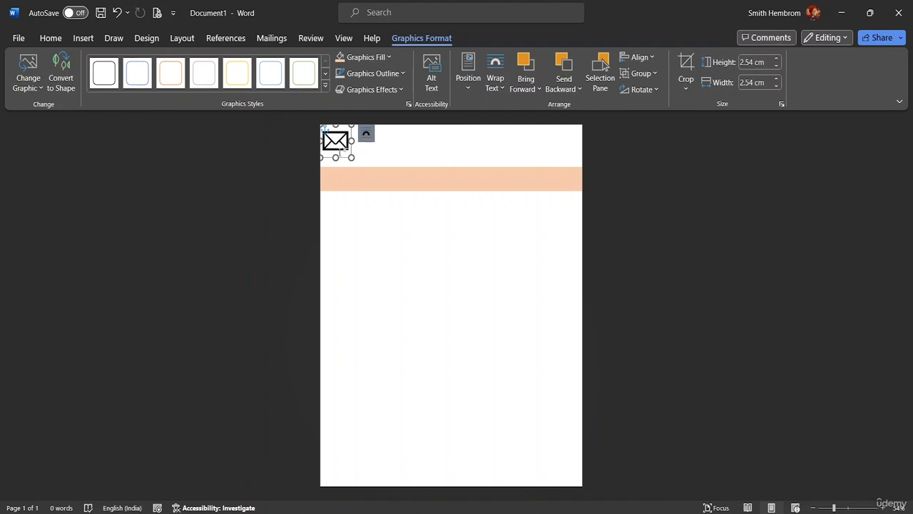
Place the envelope icon, sized 1.56 × 1.56 cm, at the orange band's left end
left_click_drag(349, 157, 371, 238)
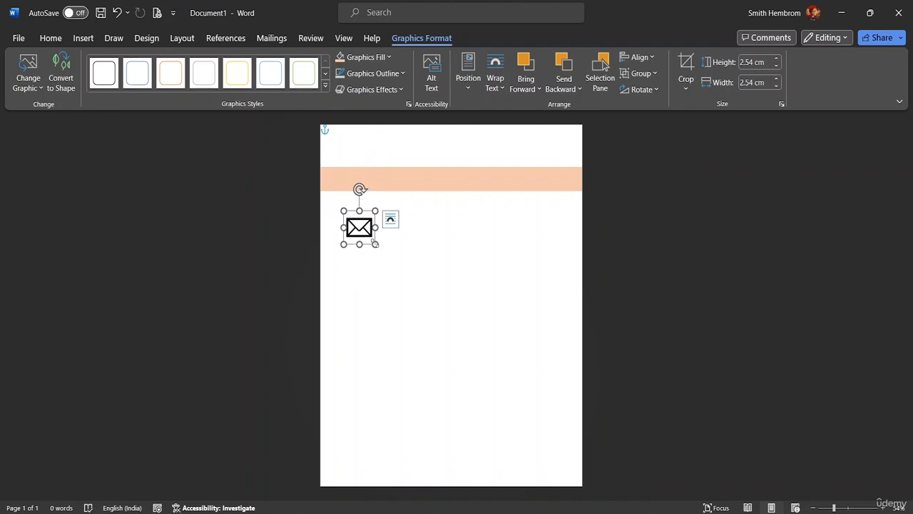
left_click_drag(375, 243, 336, 179)
left_click_drag(336, 216, 337, 215)
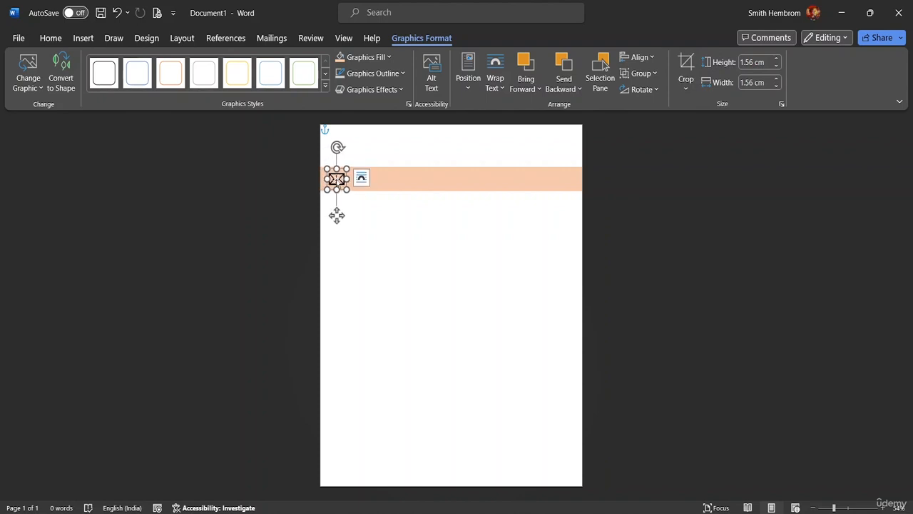
left_click(357, 183)
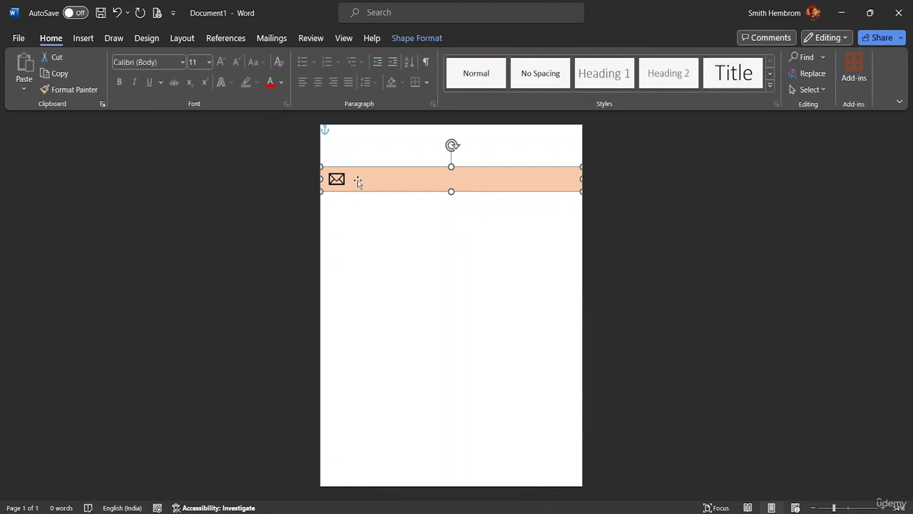
Send the orange band behind text and fix its position on the page
right_click(420, 184)
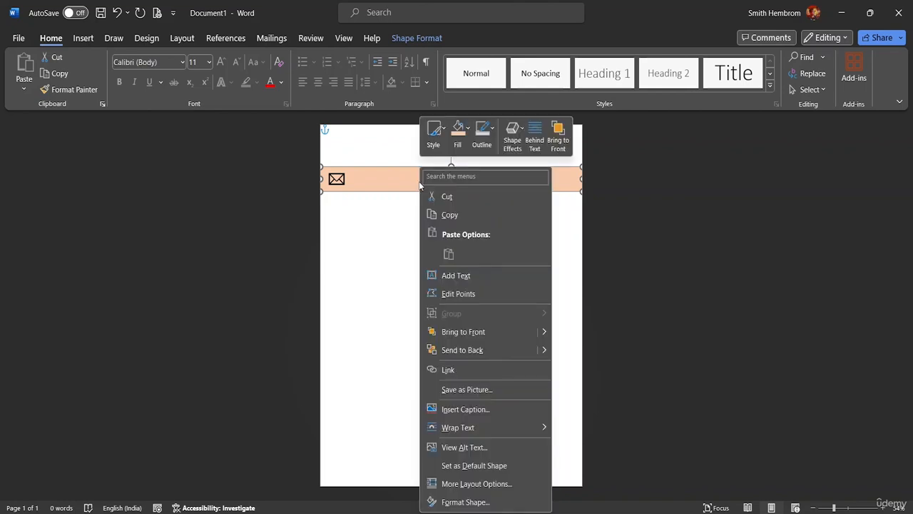
left_click(541, 145)
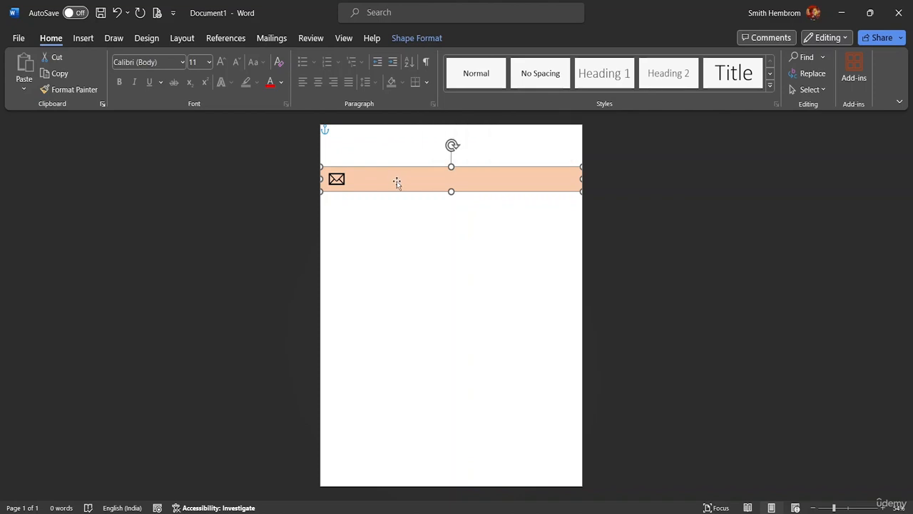
right_click(418, 188)
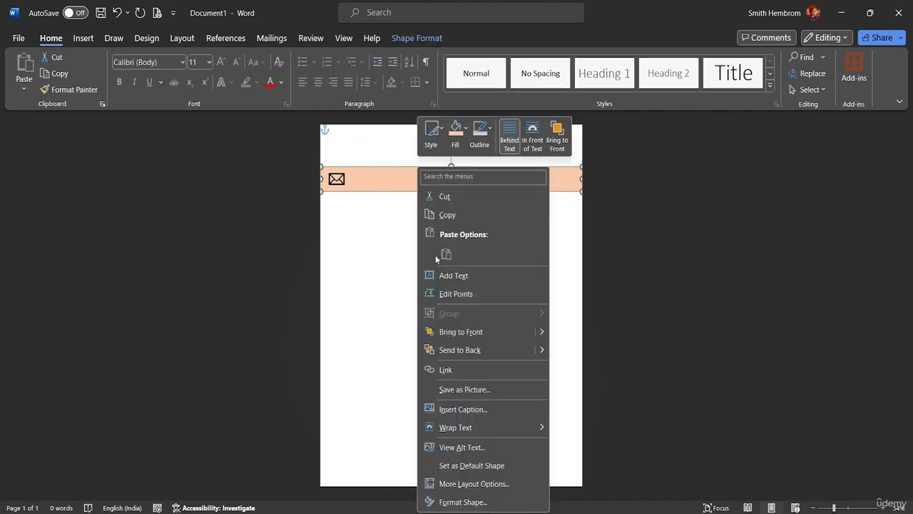
mouse_move(512, 426)
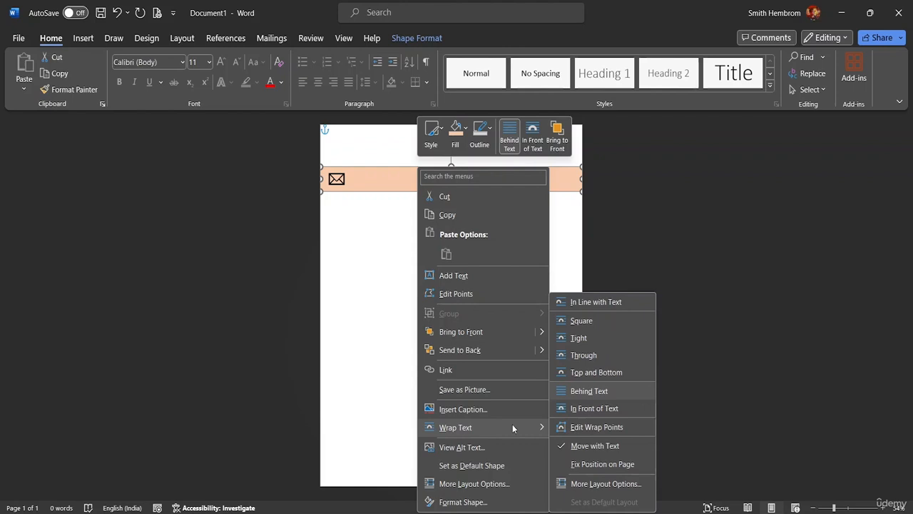
left_click(590, 464)
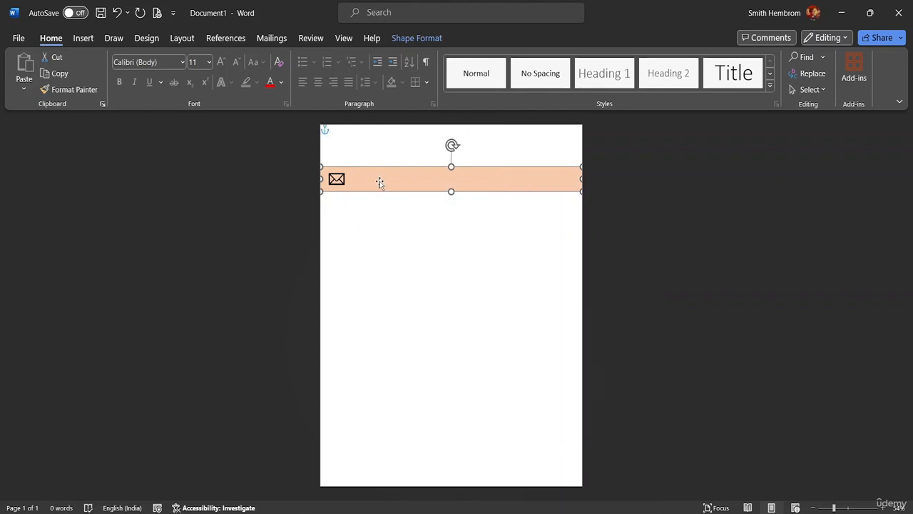
Drag the envelope icon down to sit just below the orange band
left_click(336, 179)
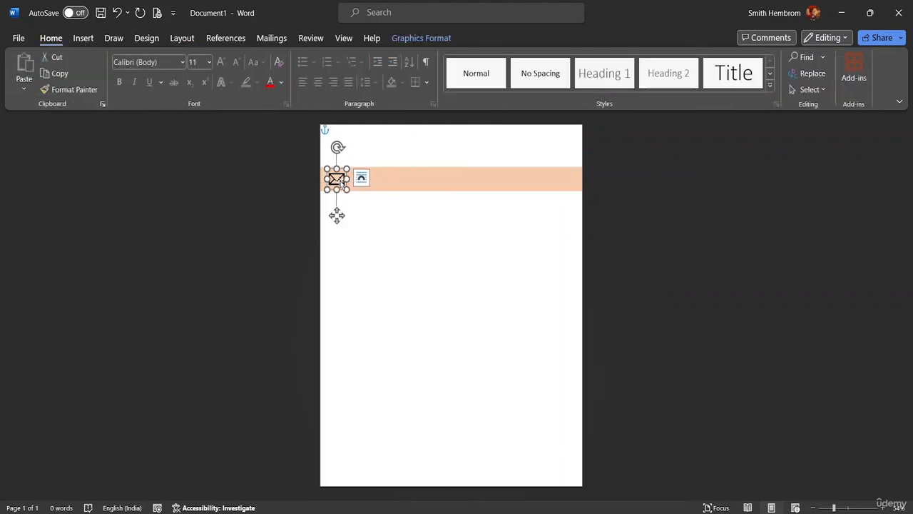
left_click_drag(340, 183, 351, 225)
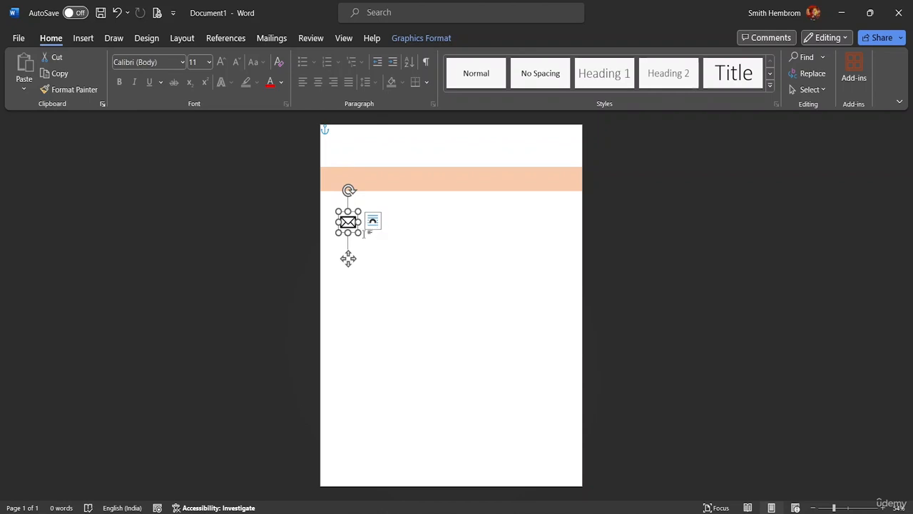
left_click(83, 37)
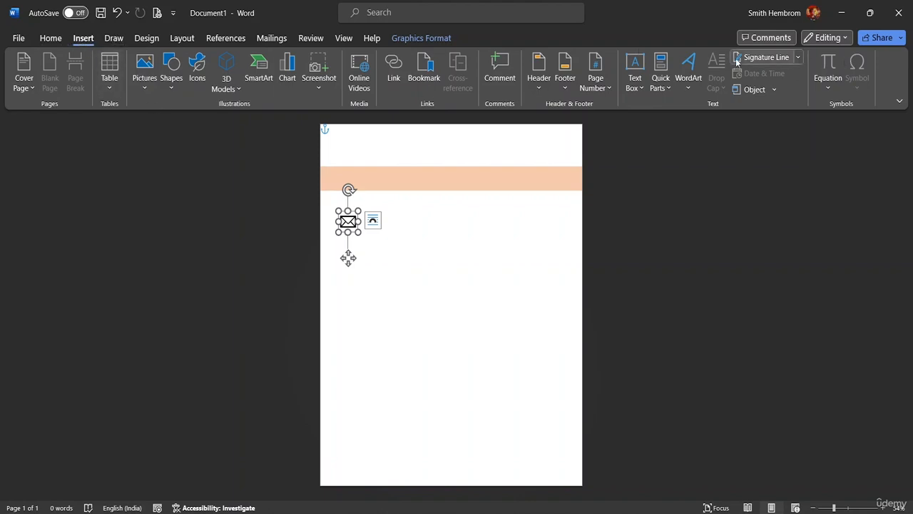
Insert a Simple Text Box and move it beside the envelope icon
left_click(641, 89)
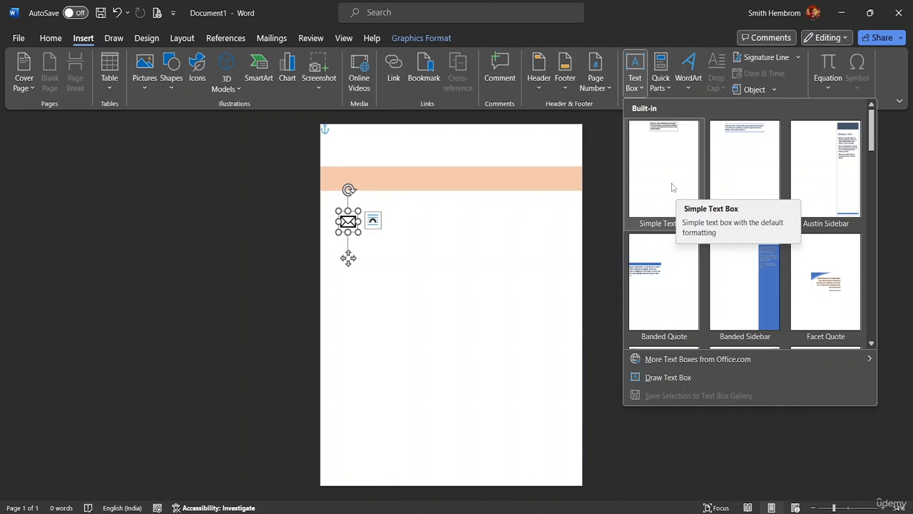
left_click(672, 187)
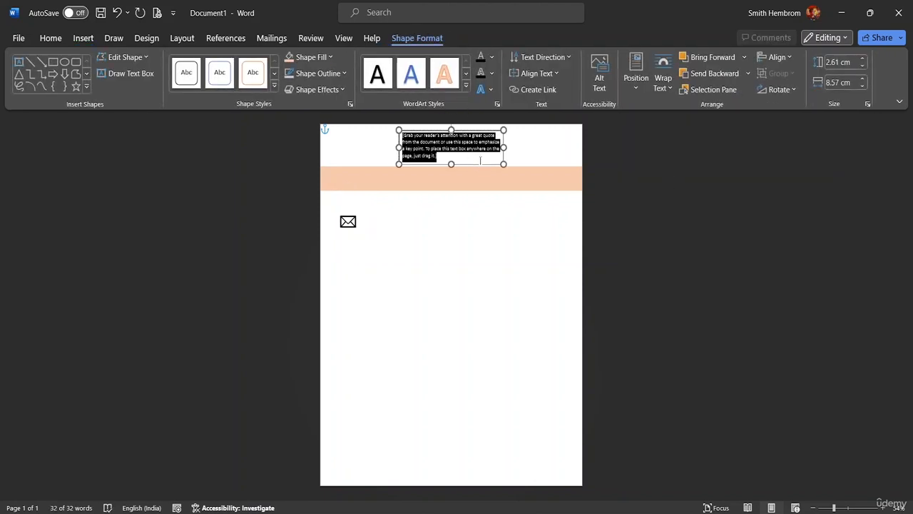
left_click_drag(481, 163, 441, 244)
Replace the text box's placeholder text with the contact's e-mail address and select it
triple_click(406, 238)
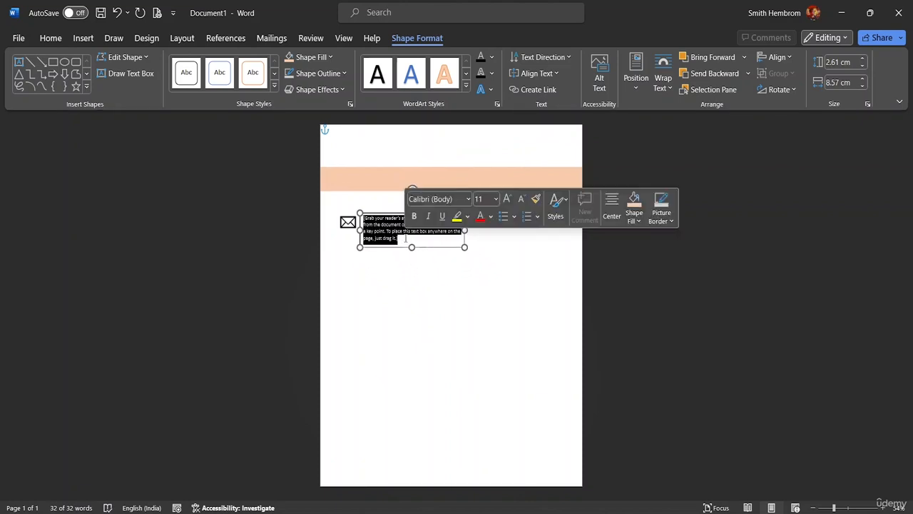
key("Delete")
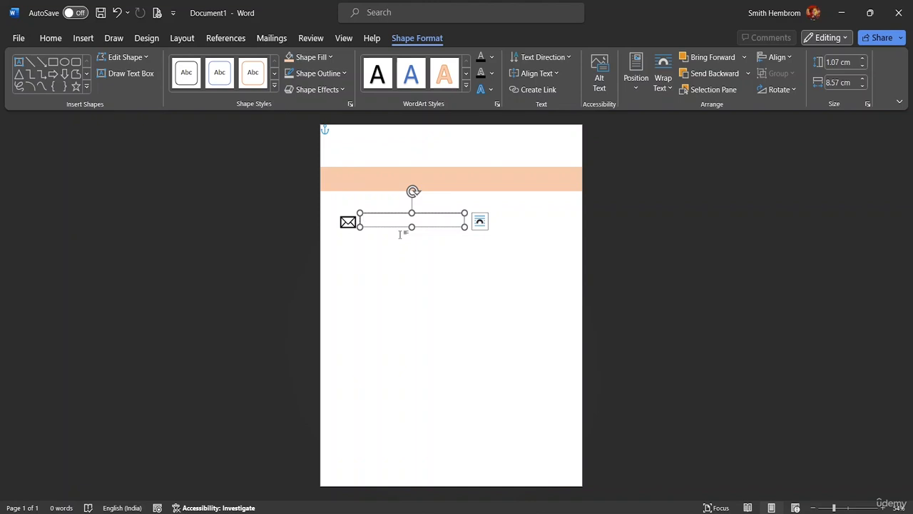
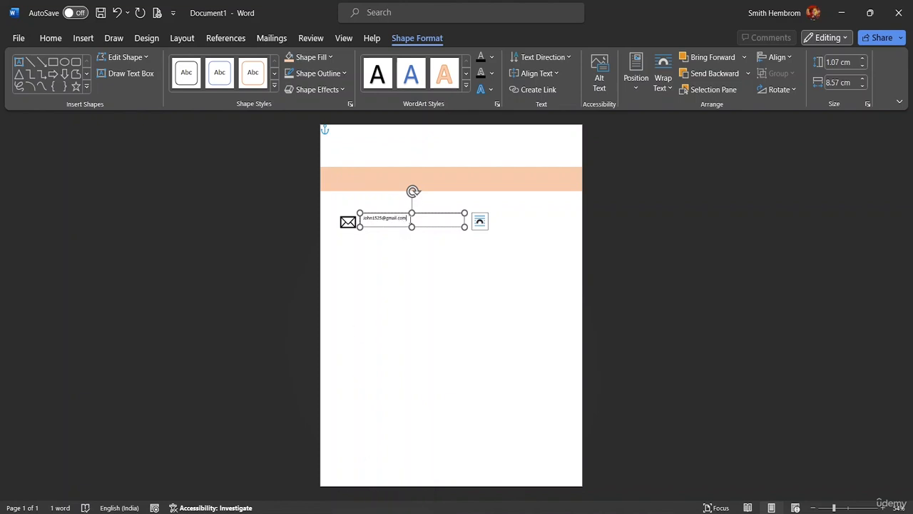
left_click_drag(407, 218, 363, 218)
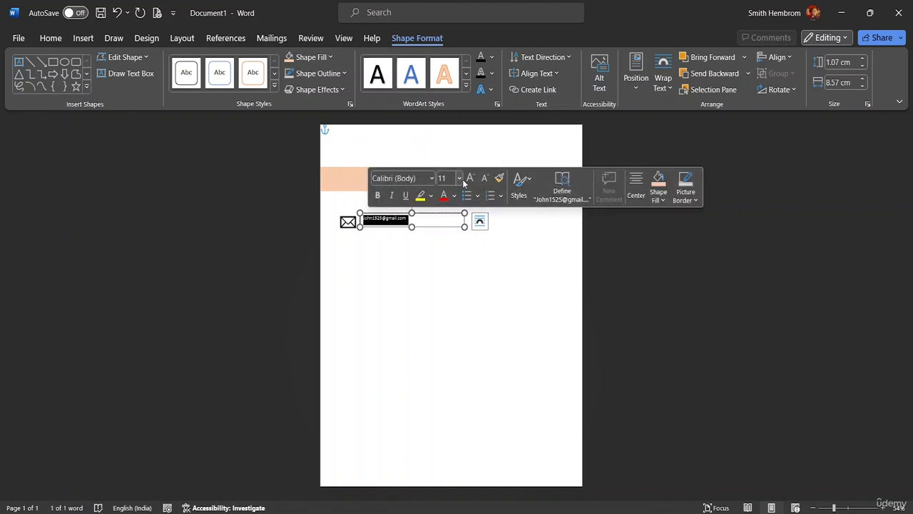
Set the e-mail address to 16 pt and shorten its text box to about 1.02 cm tall
left_click(459, 179)
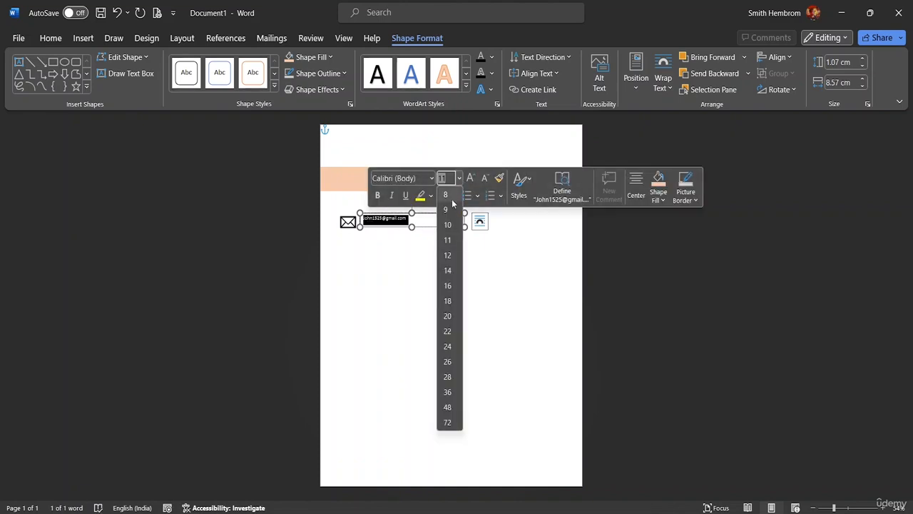
left_click(447, 285)
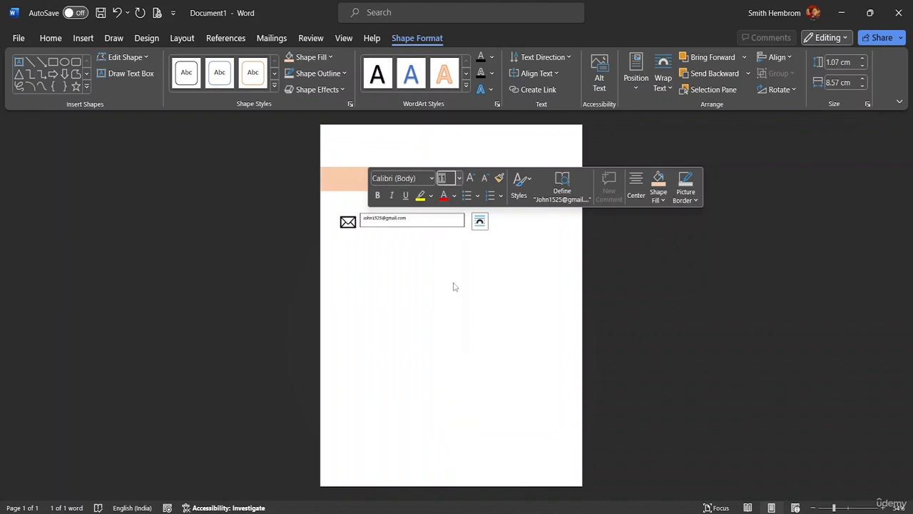
left_click(411, 227)
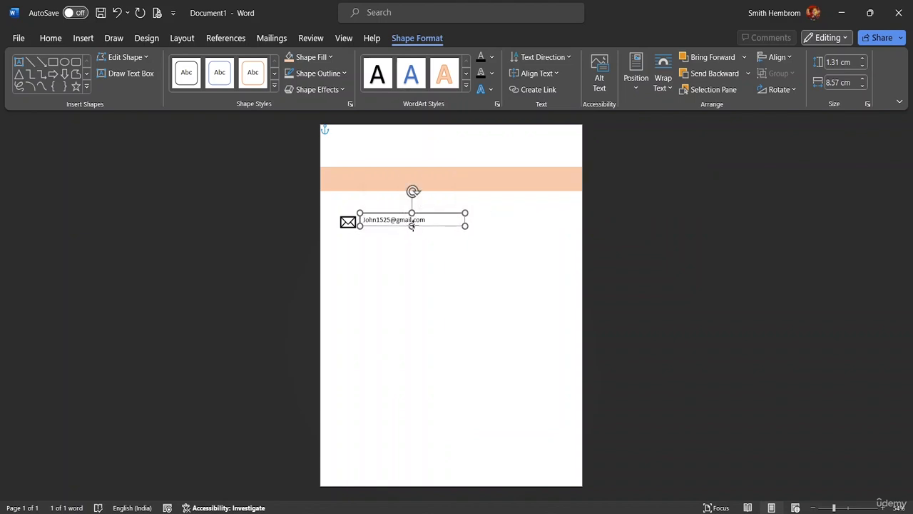
left_click_drag(413, 226, 402, 216)
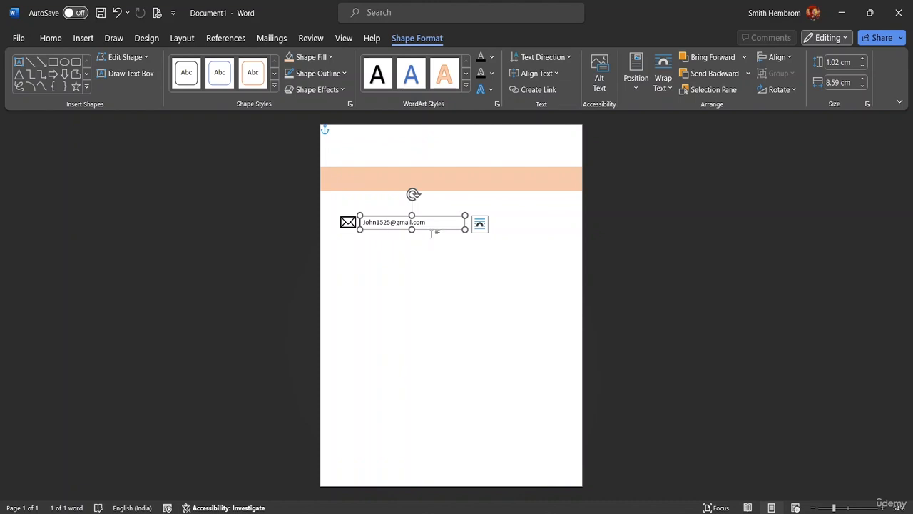
Select the envelope icon and e-mail text box together and align their middles vertically
left_click(336, 210)
left_click(369, 222)
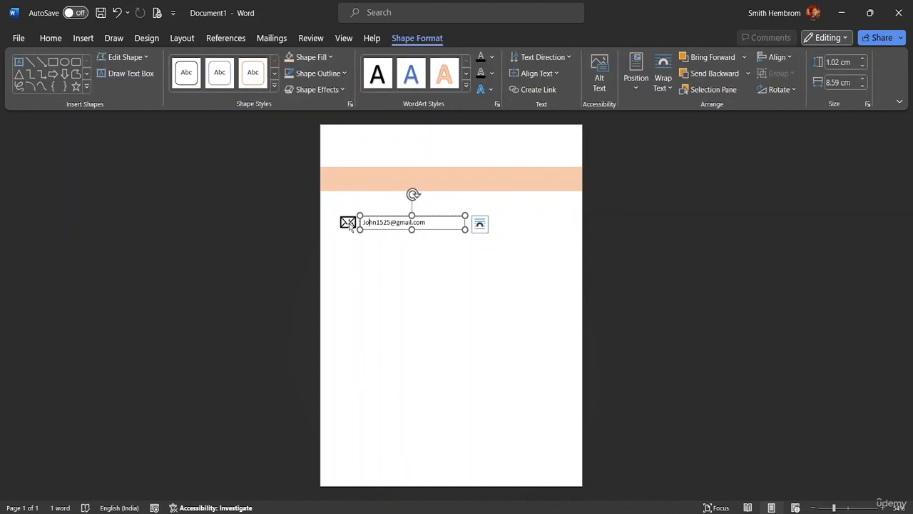
left_click(348, 223, "shift")
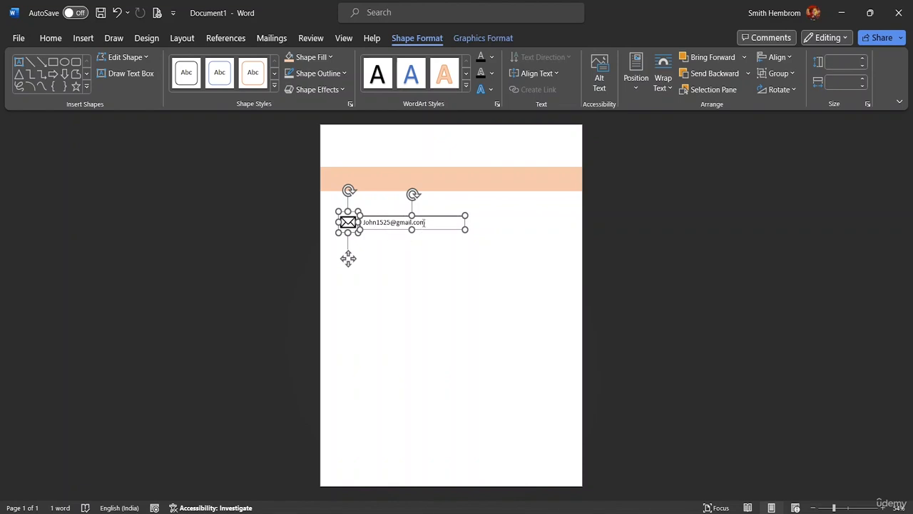
left_click(789, 57)
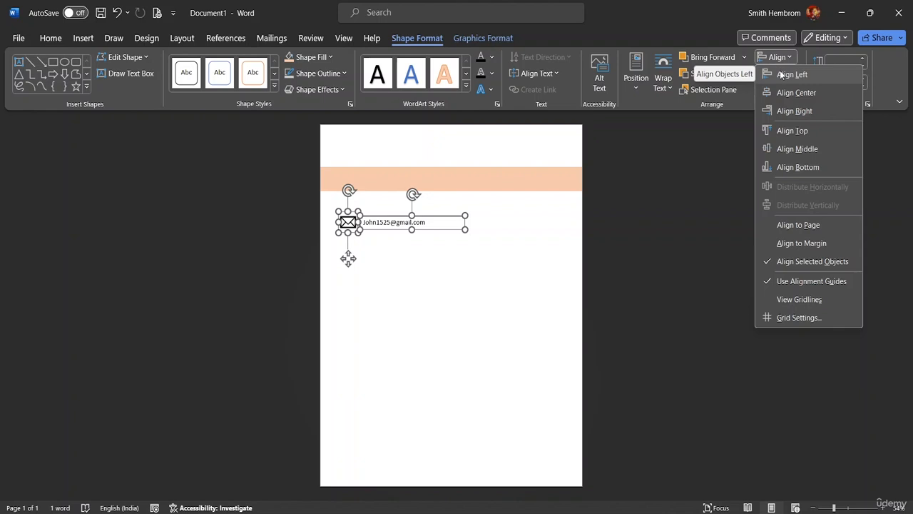
left_click(781, 74)
key("ctrl+z")
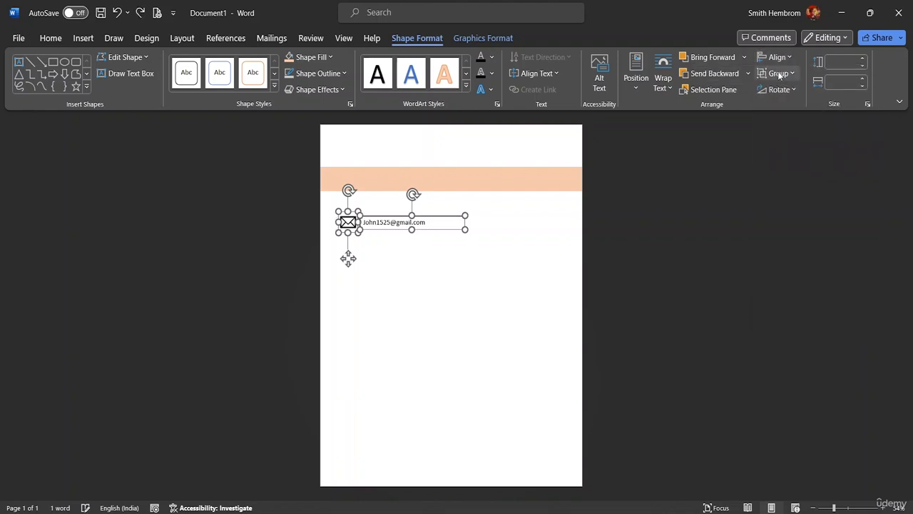
left_click(787, 59)
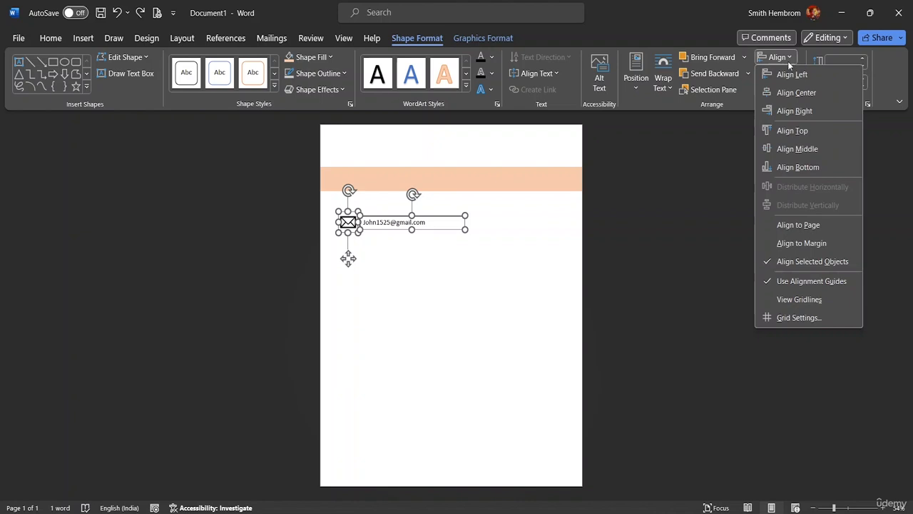
left_click(789, 149)
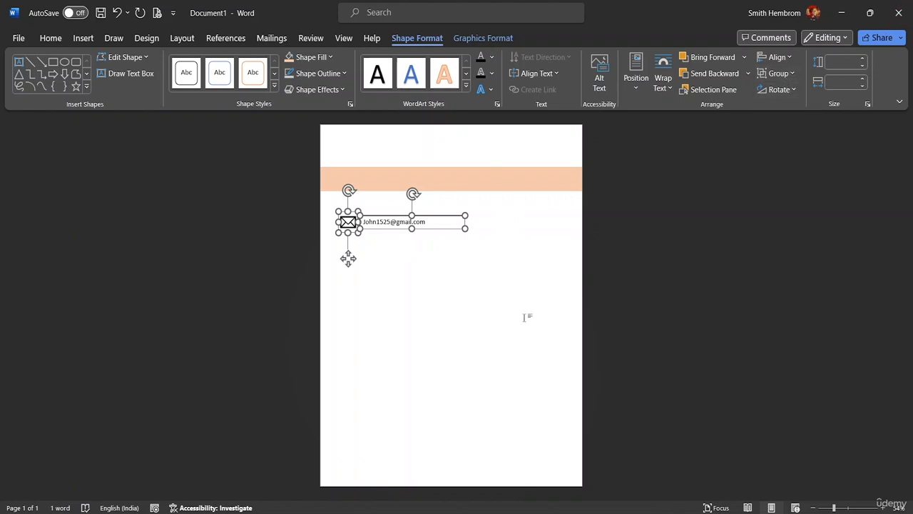
left_click(785, 73)
Group the envelope icon and e-mail box, then ungroup them and enlarge both together
left_click(781, 92)
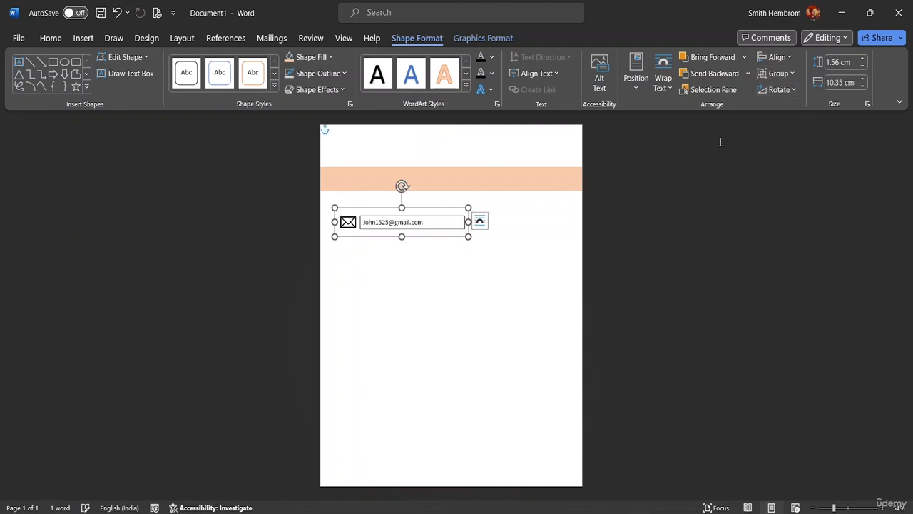
mouse_move(468, 221)
left_mouse_down()
mouse_move(446, 220)
mouse_move(468, 222)
left_mouse_up()
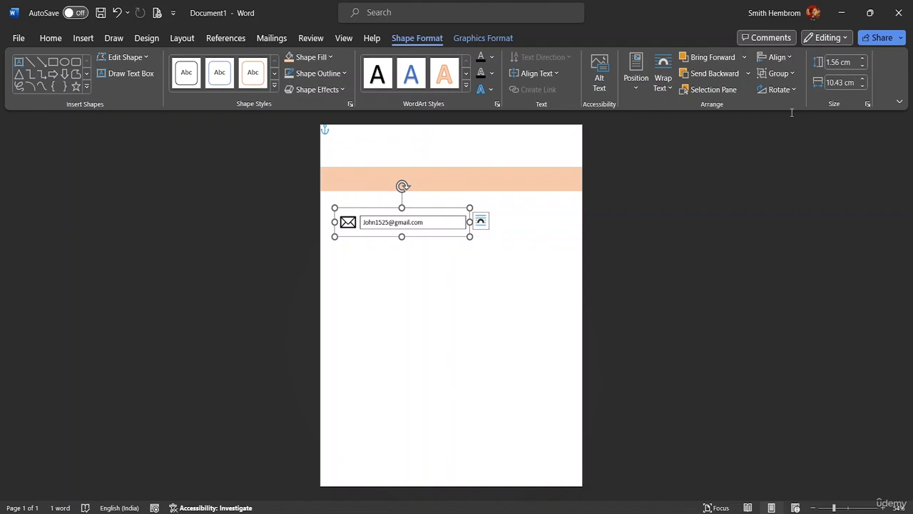
left_click(792, 75)
left_click(779, 113)
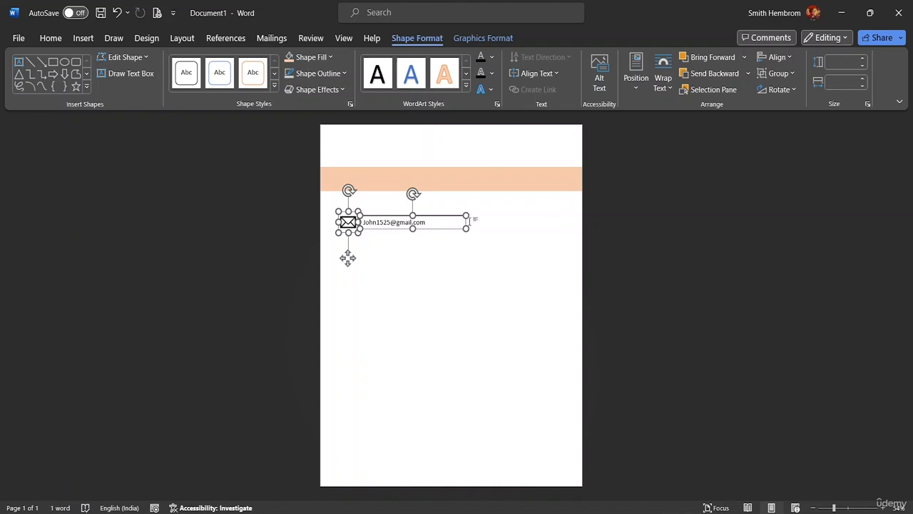
mouse_move(466, 228)
left_mouse_down()
mouse_move(475, 236)
mouse_move(471, 227)
mouse_move(448, 227)
mouse_move(467, 227)
left_mouse_up()
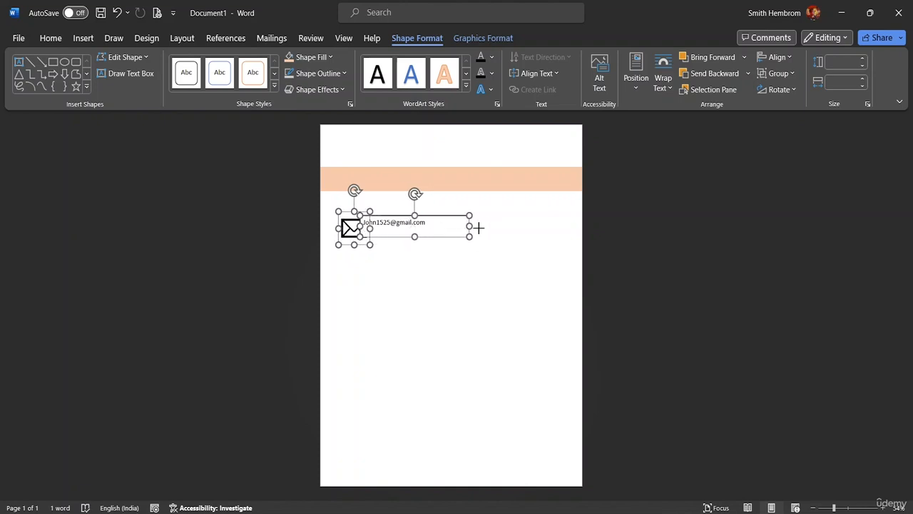
Undo the enlargement, then redo the resize on the e-mail text box alone so the envelope stays small
left_click(423, 278)
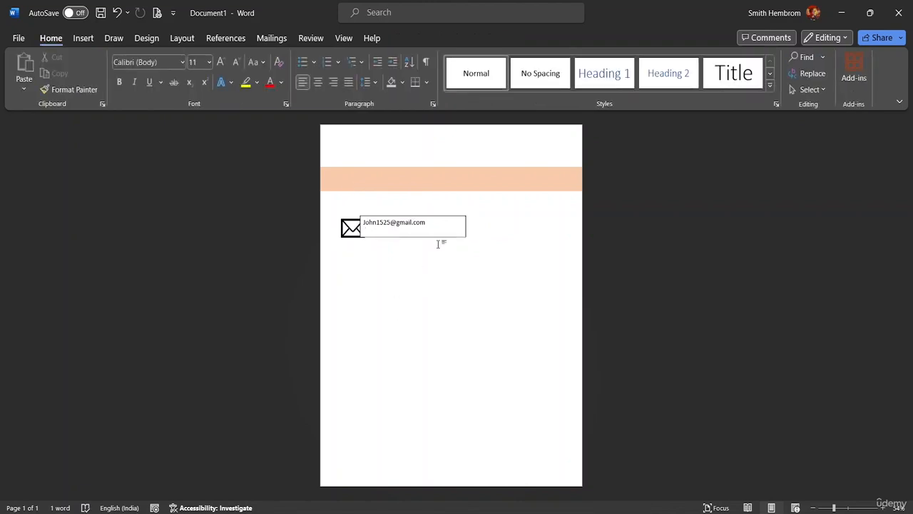
key("ctrl+z")
key("ctrl+z")
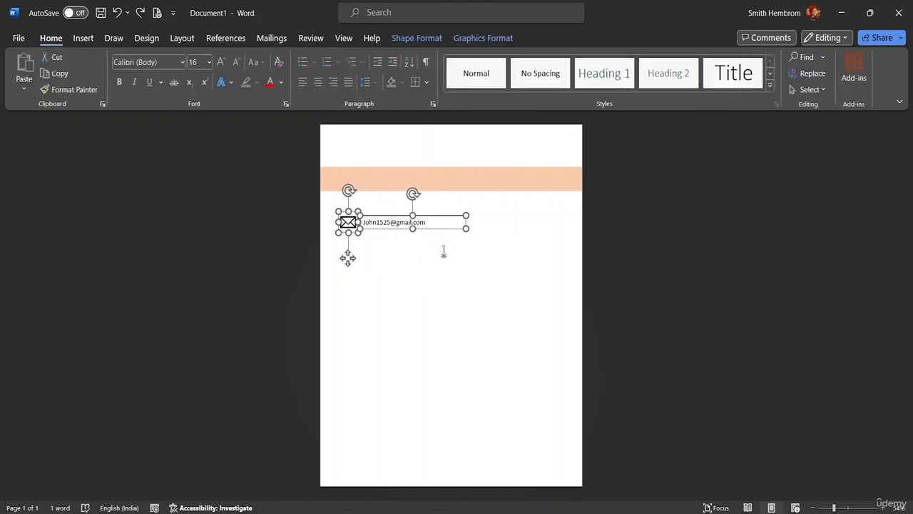
left_click(443, 251)
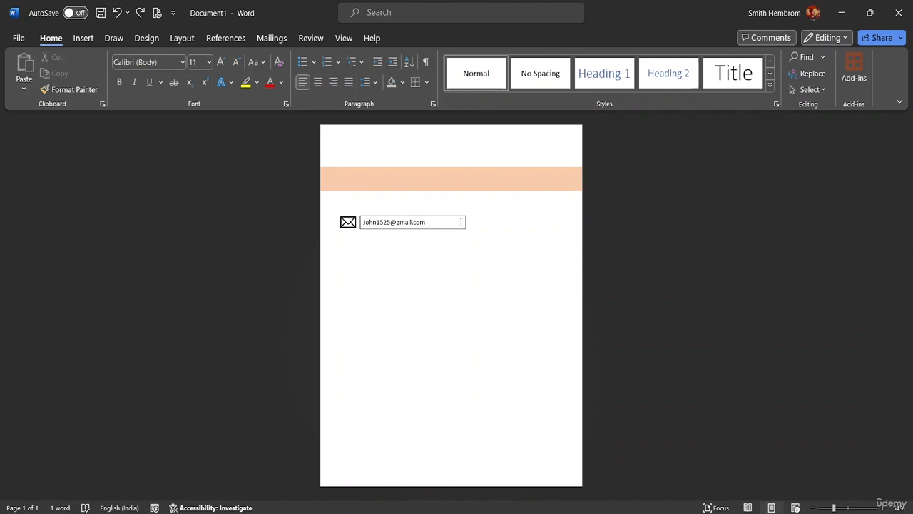
left_click(461, 222)
key("ctrl+y")
key("ctrl+y")
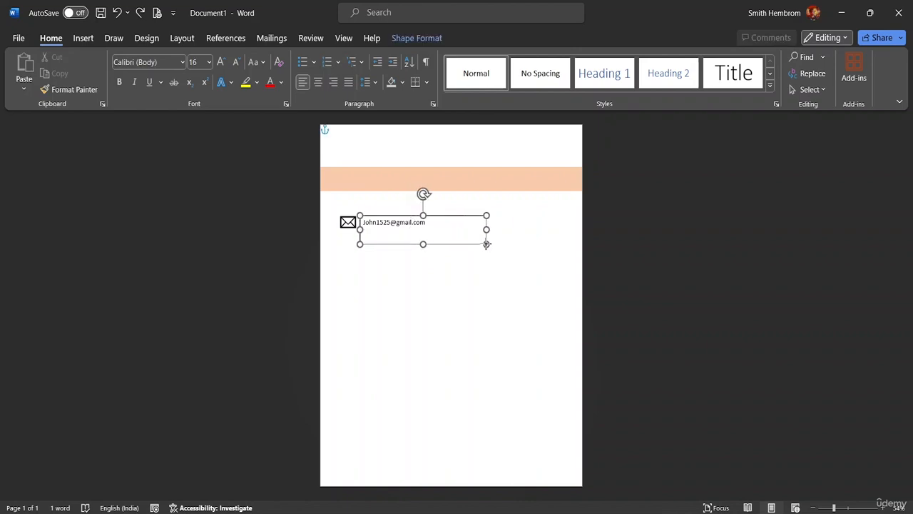
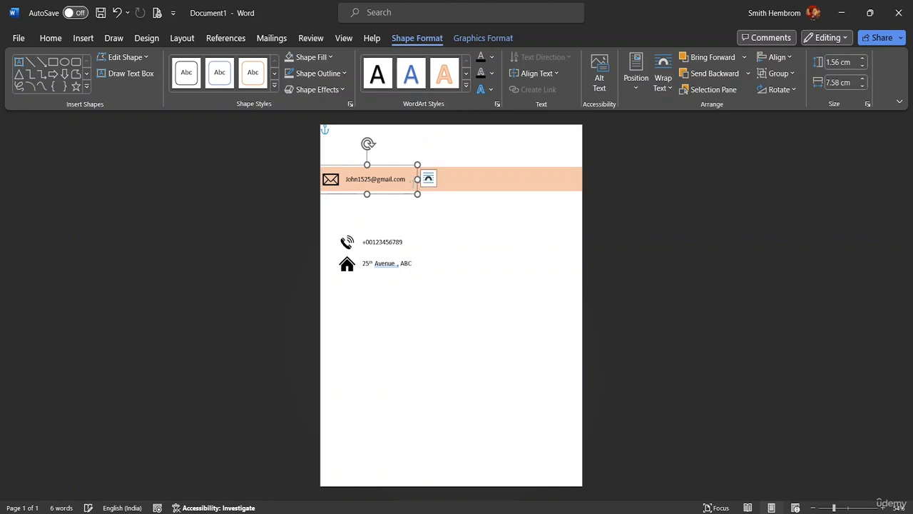
Shrink the phone-number item to 1.33 cm tall and move it onto the peach band beside the email
left_click(394, 251)
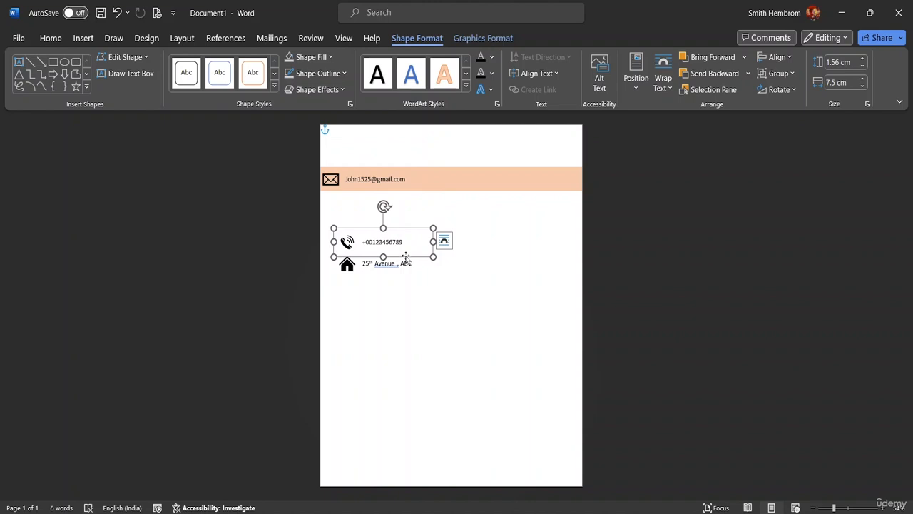
mouse_move(433, 241)
left_mouse_down()
mouse_move(414, 240)
mouse_move(436, 241)
left_mouse_up()
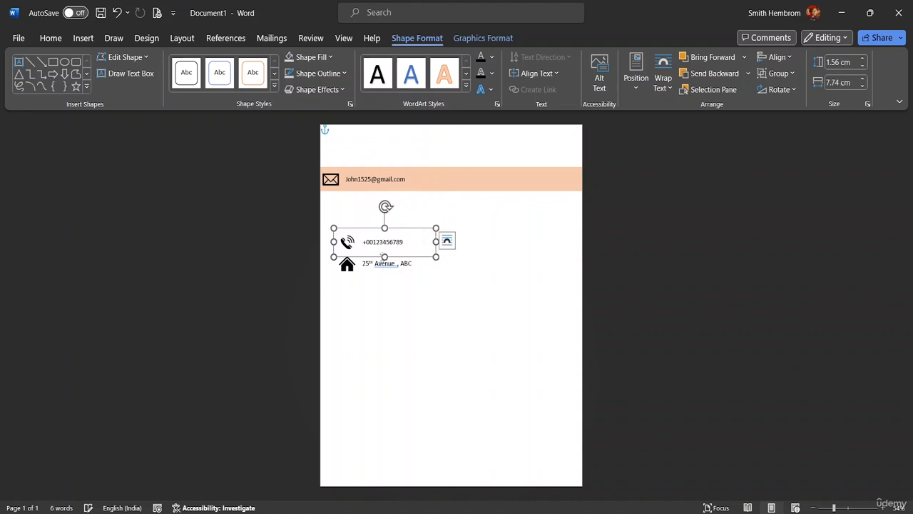
left_click_drag(384, 257, 469, 191)
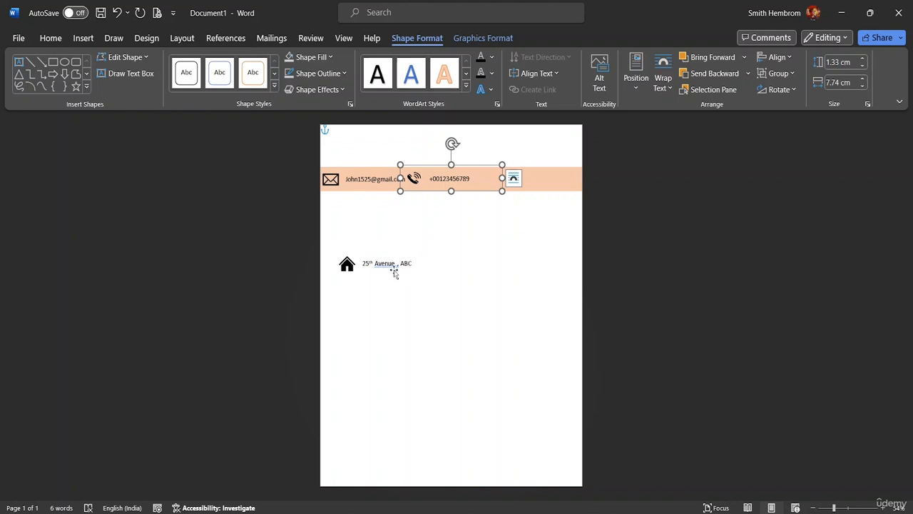
Move the address item onto the band's right end and nudge the phone icon toward its number
left_click_drag(394, 273, 529, 182)
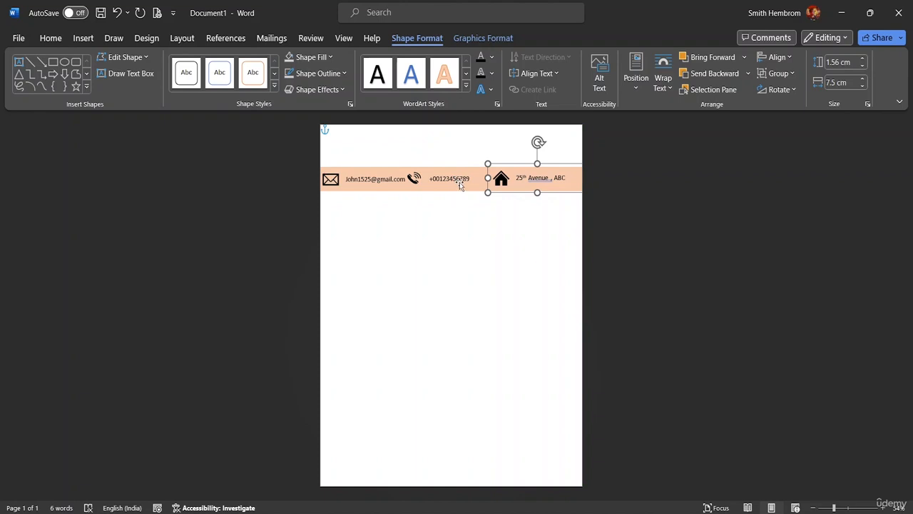
left_click(460, 184)
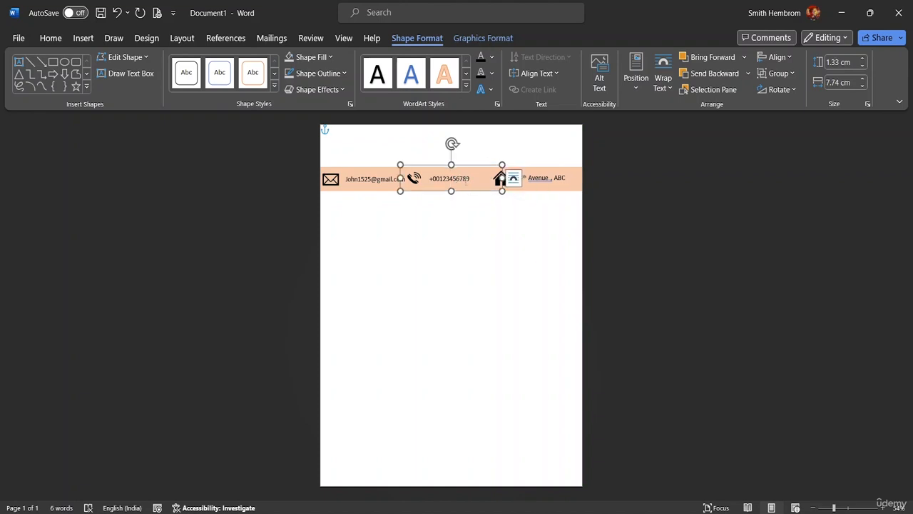
left_click(465, 183)
left_click(464, 192)
left_click(414, 178)
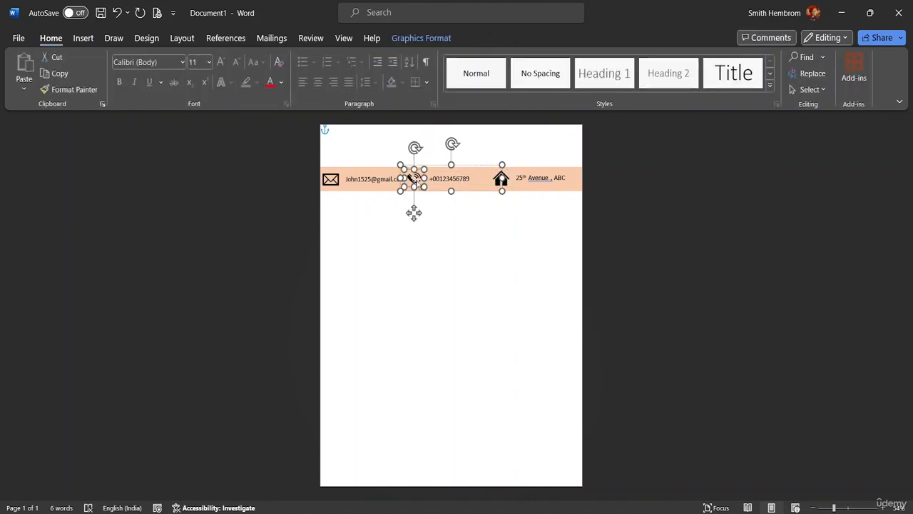
left_click(438, 177)
left_click(444, 179)
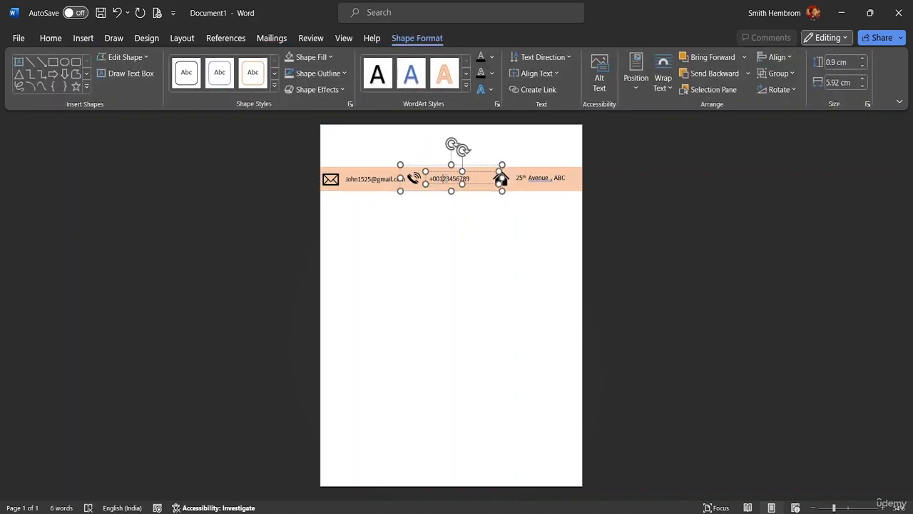
left_click(408, 184)
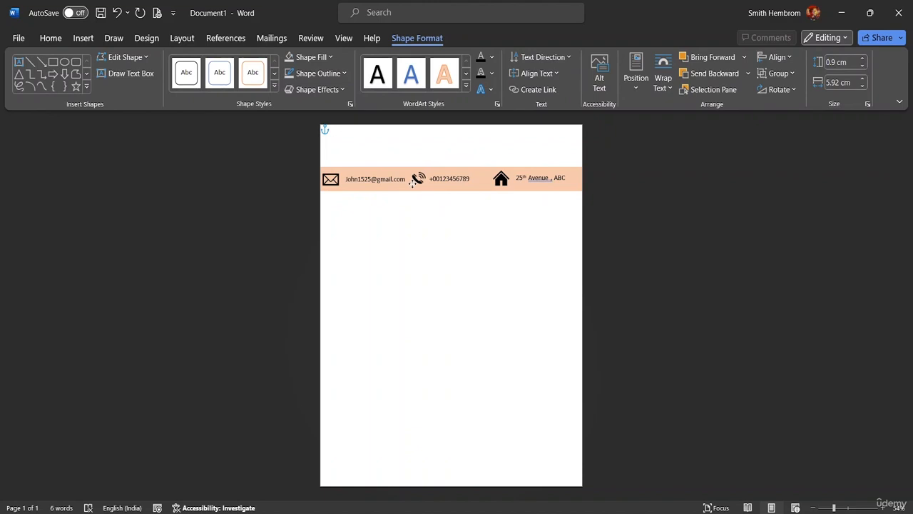
left_click_drag(412, 183, 415, 184)
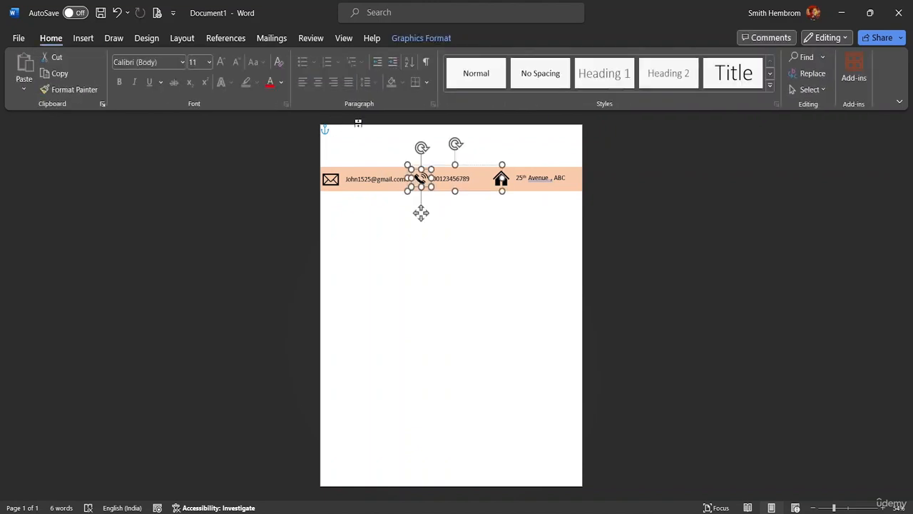
left_click(365, 138)
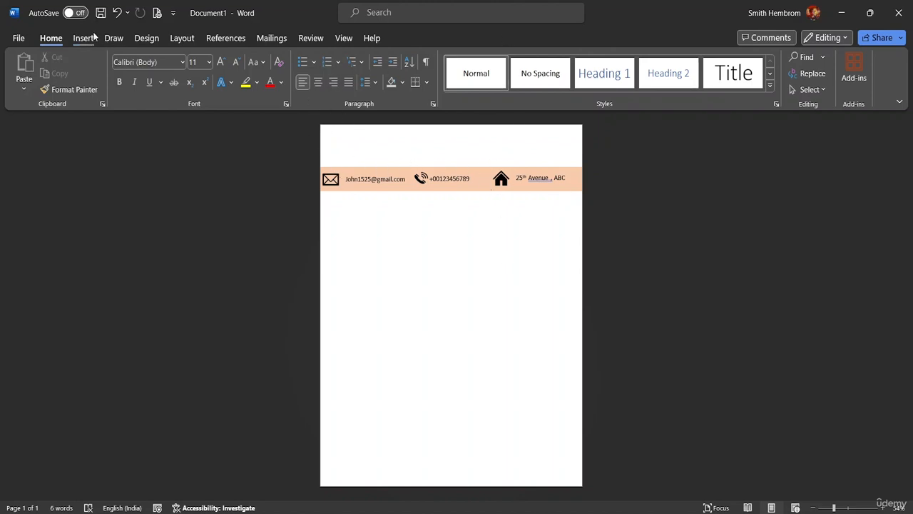
Using Select Objects, select the email, phone and address items together
left_click(816, 89)
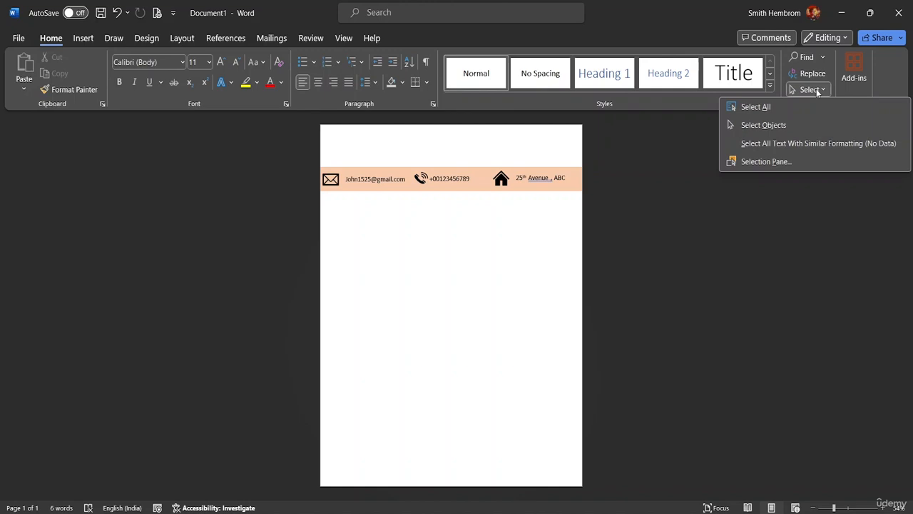
left_click(805, 124)
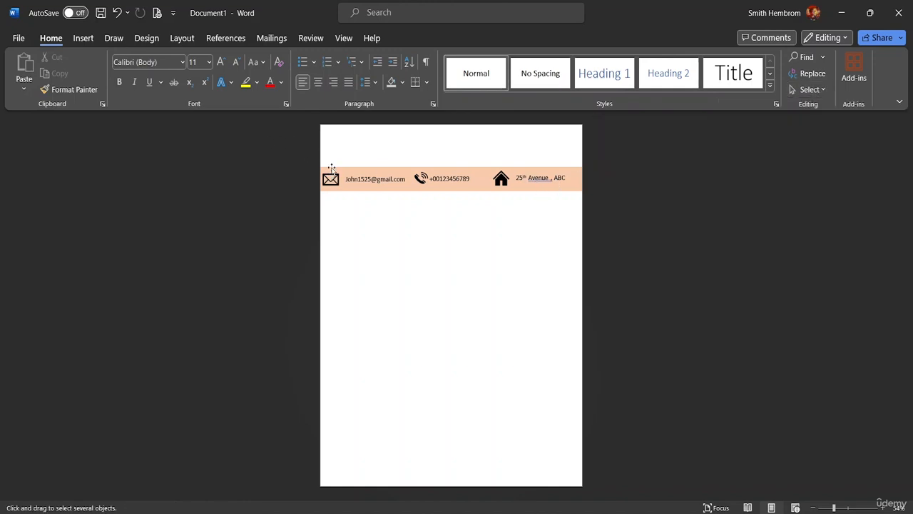
left_click_drag(325, 157, 393, 203)
left_click_drag(322, 156, 573, 190)
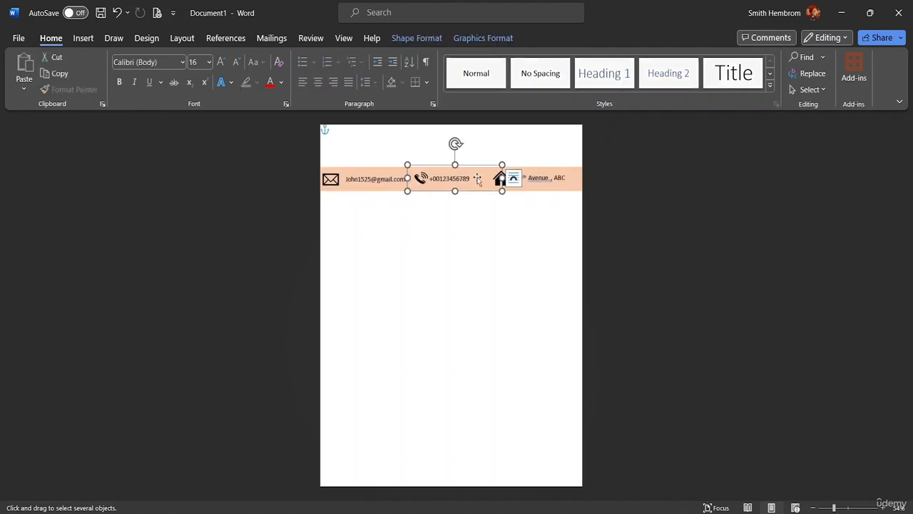
left_click(372, 182)
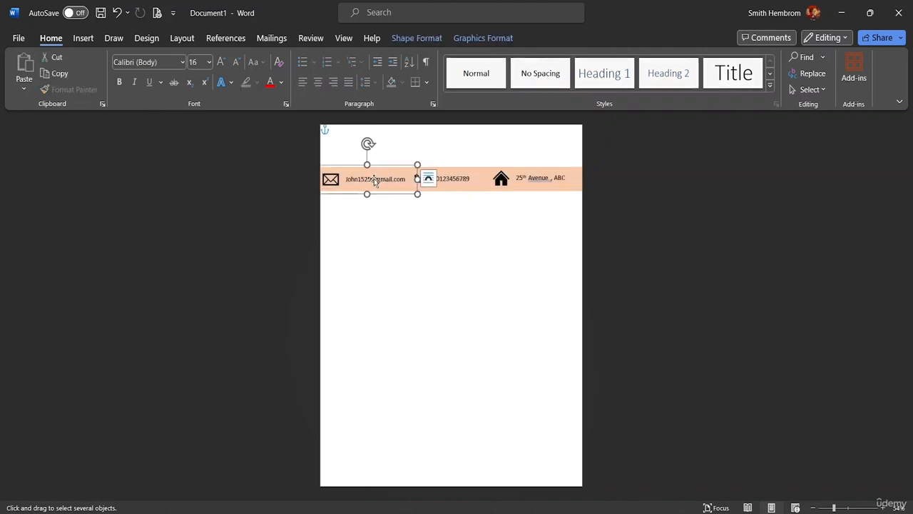
left_click(443, 182, "shift")
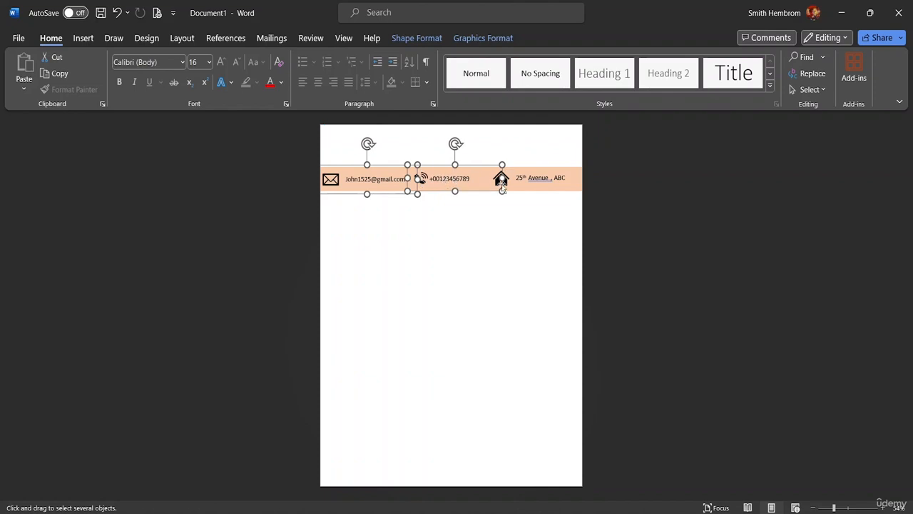
left_click(533, 179, "shift")
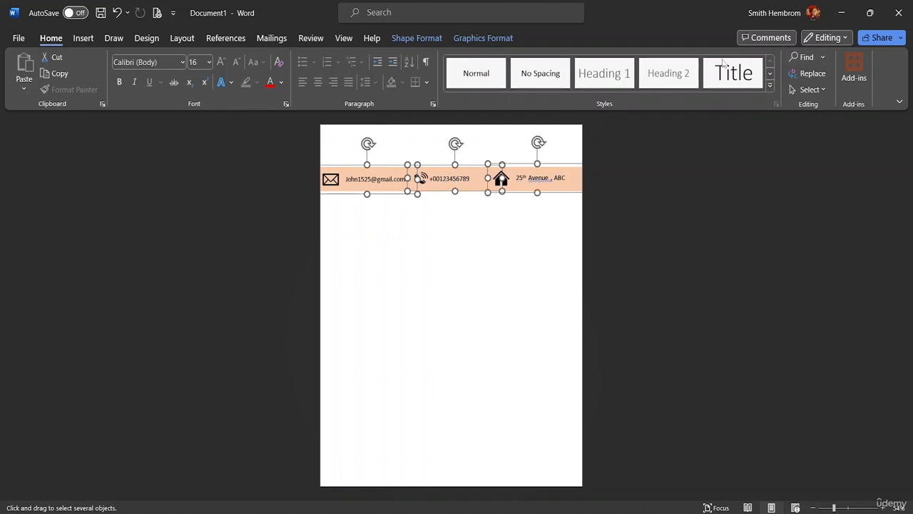
Align the three contact items on their middles and group them into one object
left_click(419, 38)
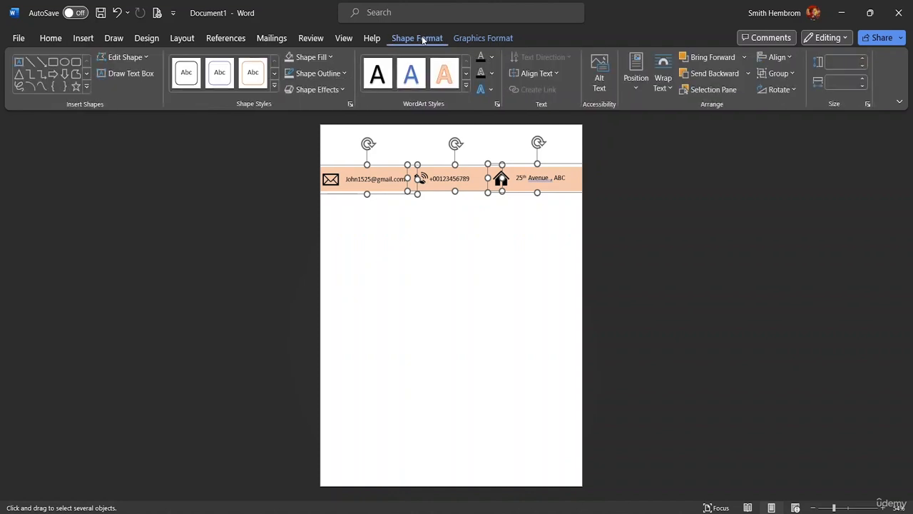
left_click(779, 57)
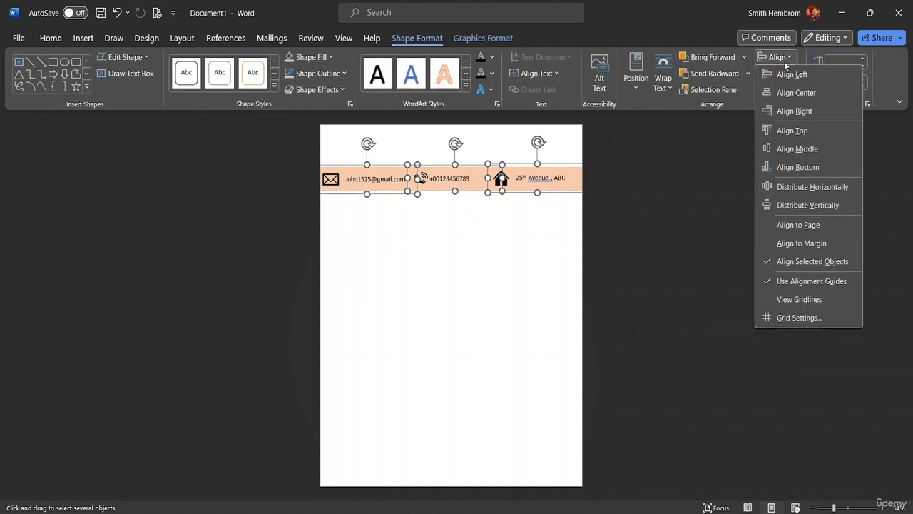
left_click(806, 148)
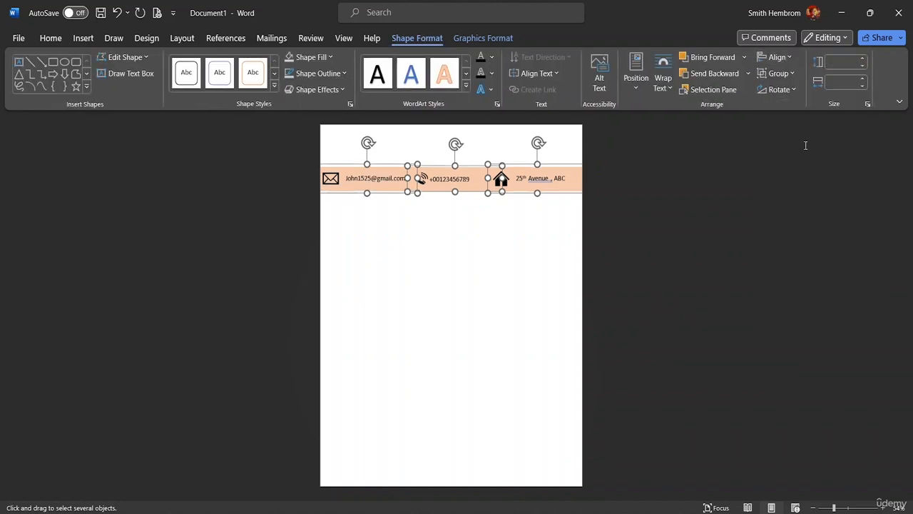
left_click(791, 73)
left_click(790, 48)
left_click(788, 58)
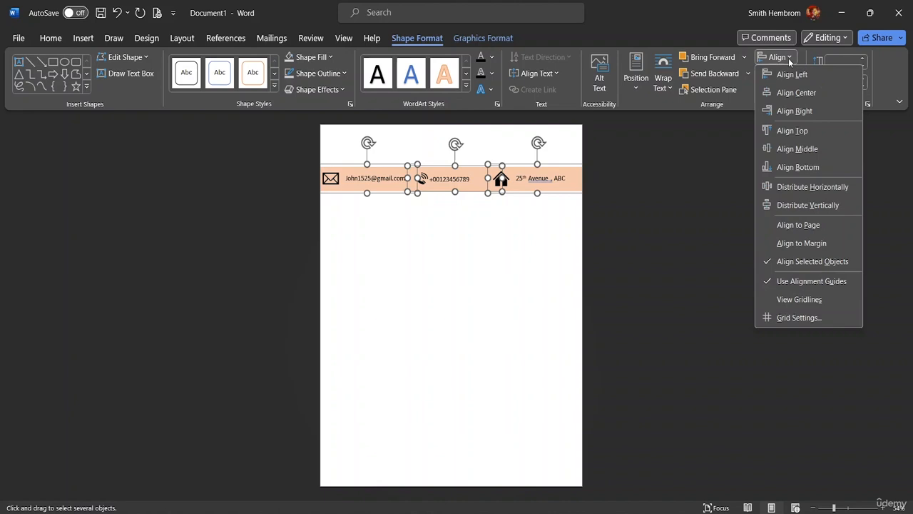
left_click(743, 105)
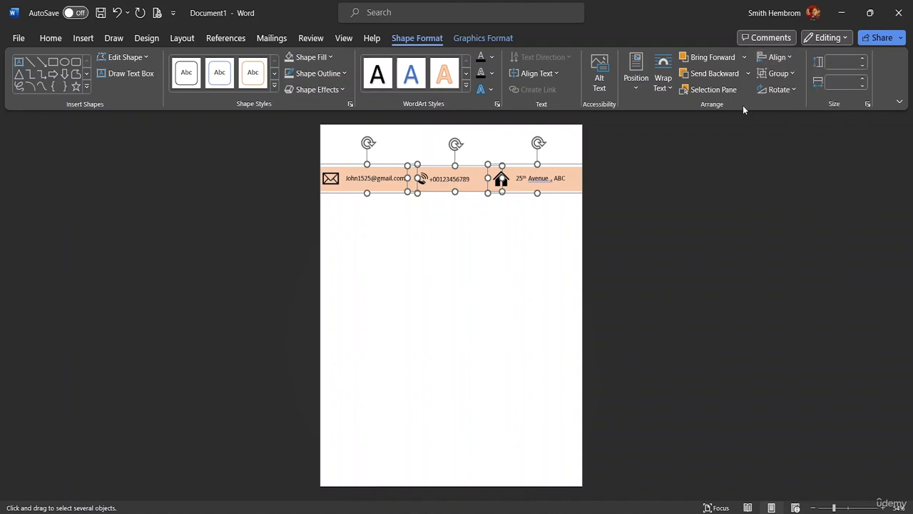
left_click(782, 76)
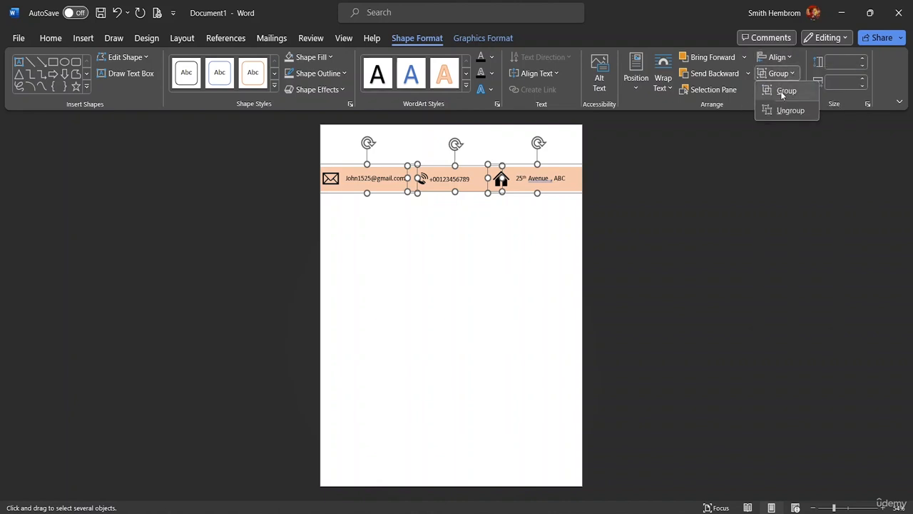
left_click(781, 90)
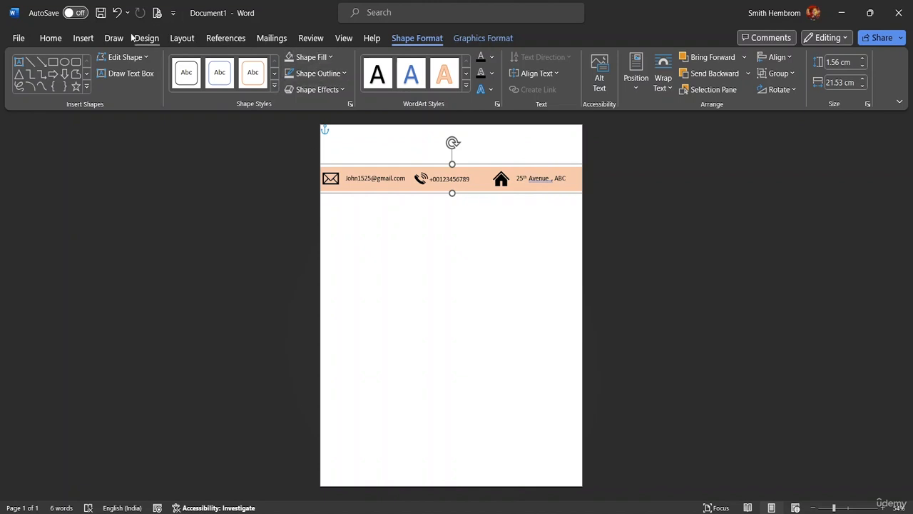
Draw a rectangle shape just below the peach contact band
left_click(83, 39)
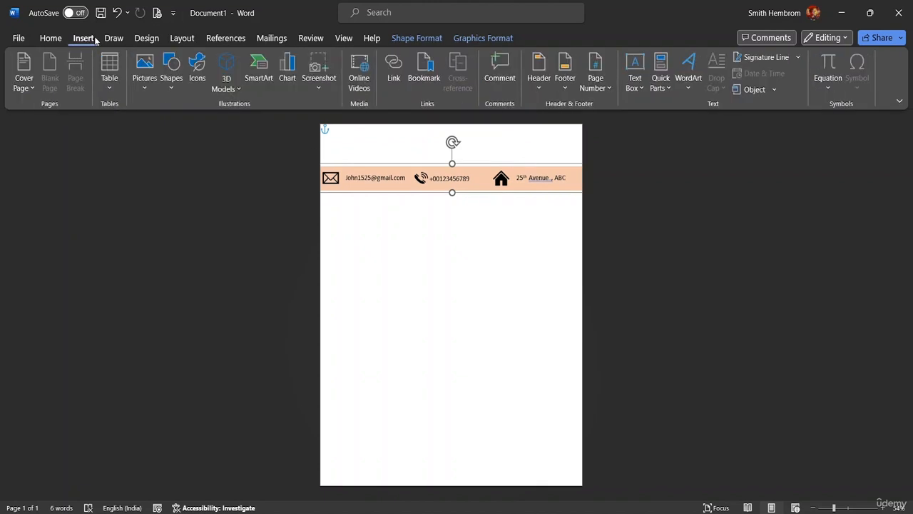
left_click(229, 89)
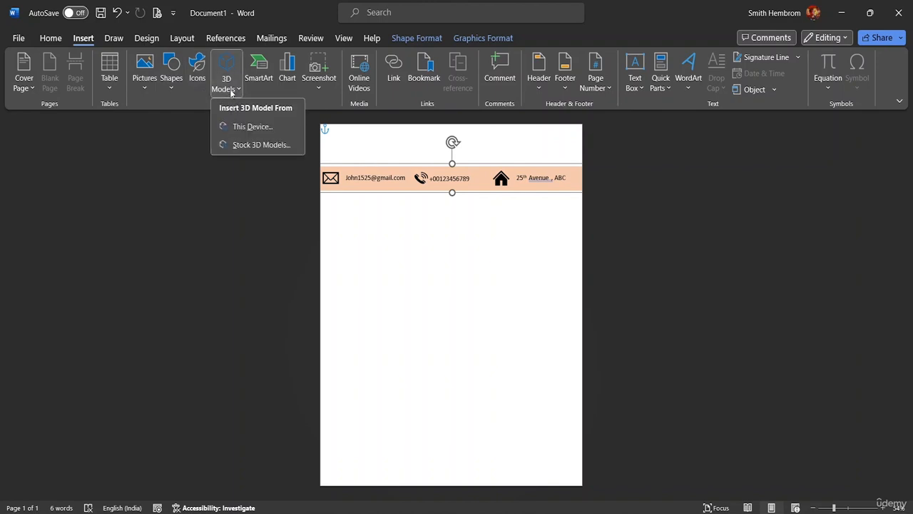
left_click(175, 87)
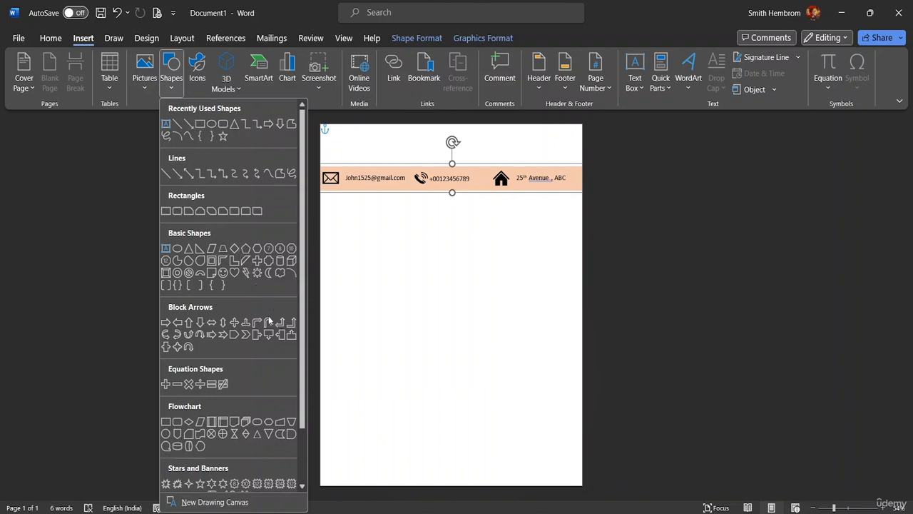
scroll(214, 374, "down", 1)
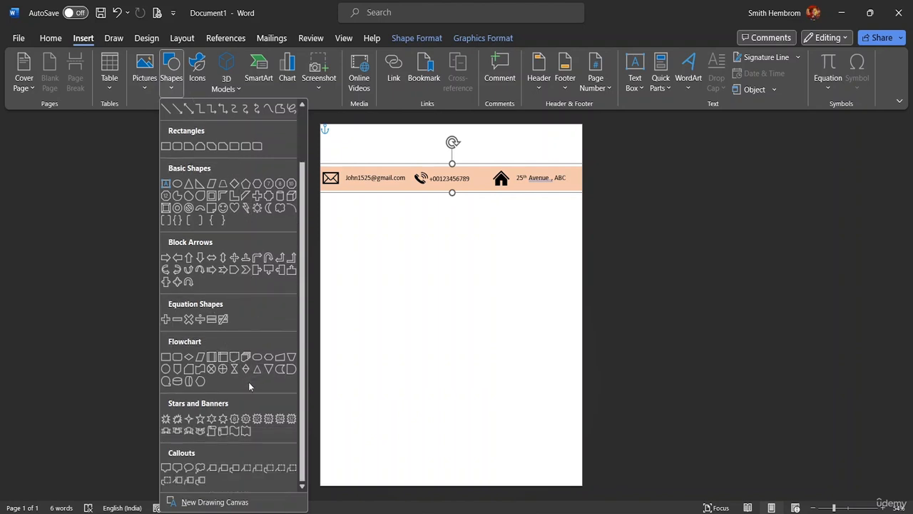
left_click(175, 367)
mouse_move(384, 235)
left_mouse_down()
mouse_move(426, 266)
mouse_move(487, 271)
mouse_move(477, 273)
mouse_move(490, 259)
left_mouse_up()
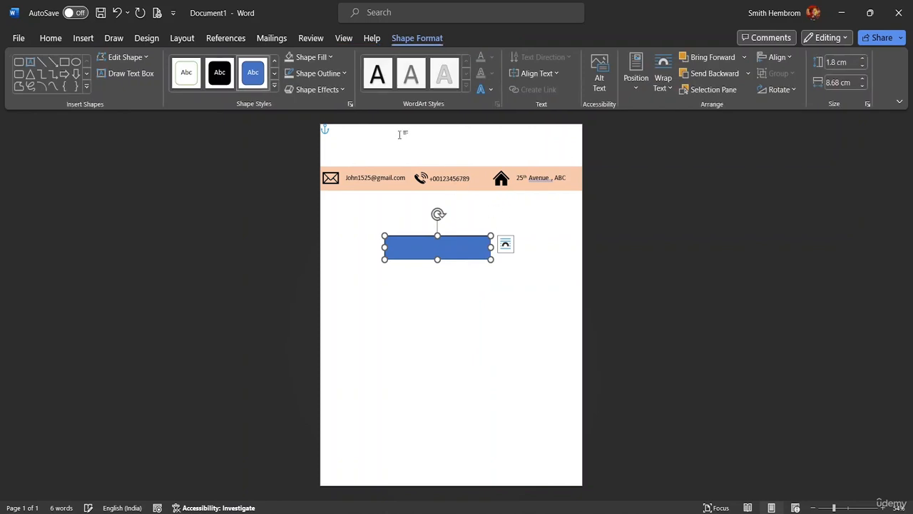
Give the rectangle no outline and a light grey fill, then move it to the right edge
left_click(344, 74)
left_click(330, 240)
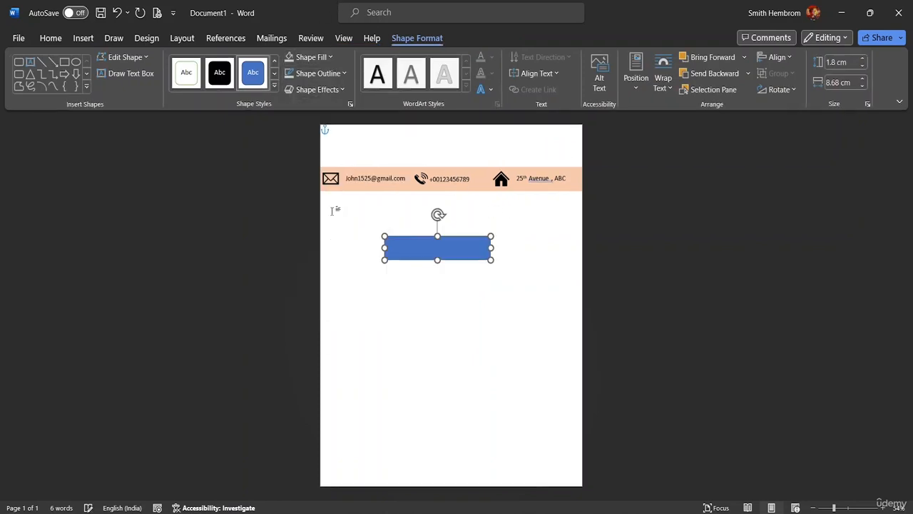
left_click(331, 59)
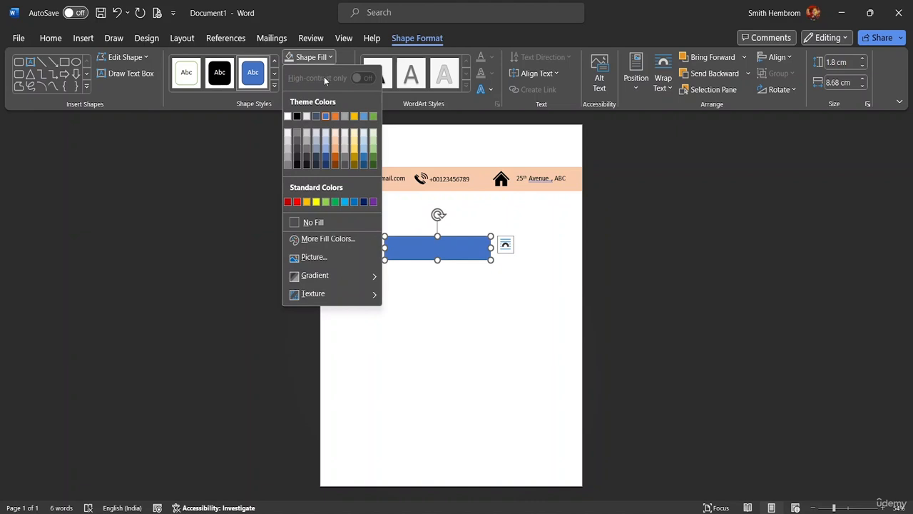
left_click(287, 153)
left_click_drag(410, 249, 503, 212)
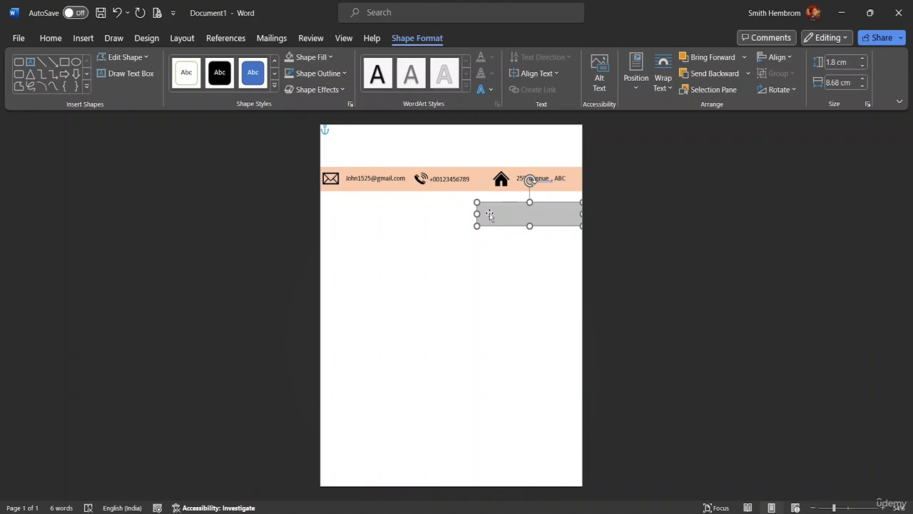
Draw a text box below the contact band and type 'DATE: 2/2/2029'
left_click(129, 74)
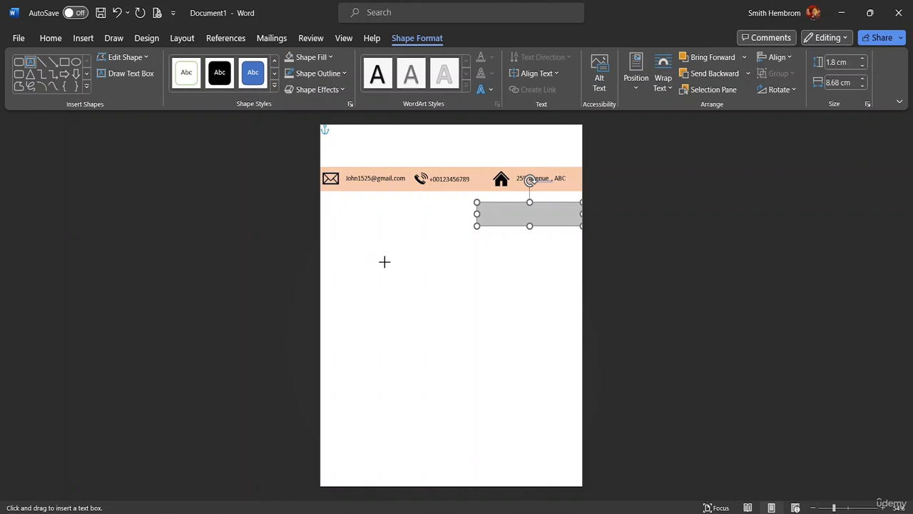
left_click_drag(380, 263, 500, 279)
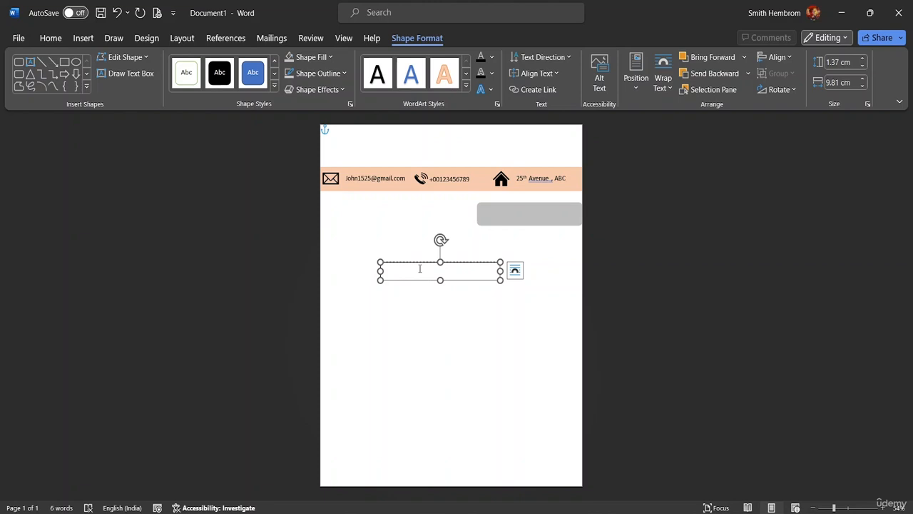
type("DATE: 2/2")
type("/2029")
Format the date text as 22 pt bold Eras Bold ITC
left_click_drag(422, 268, 382, 266)
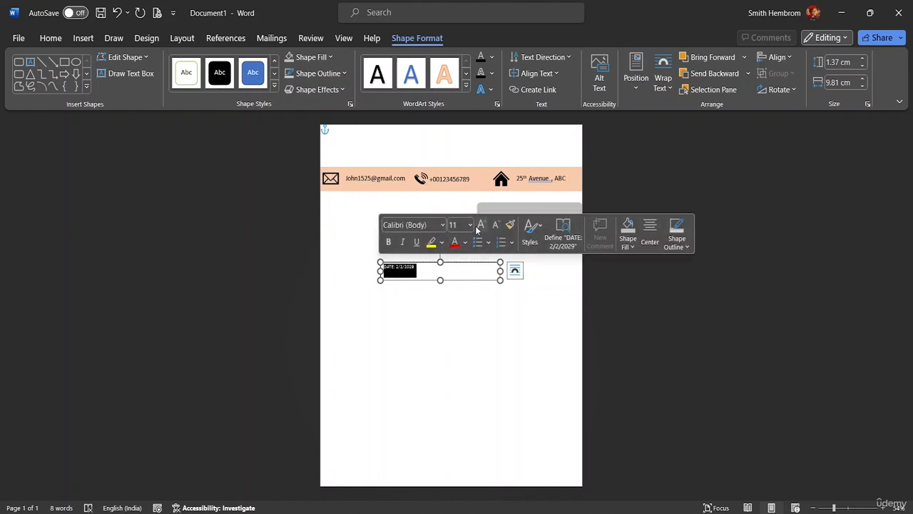
left_click(470, 225)
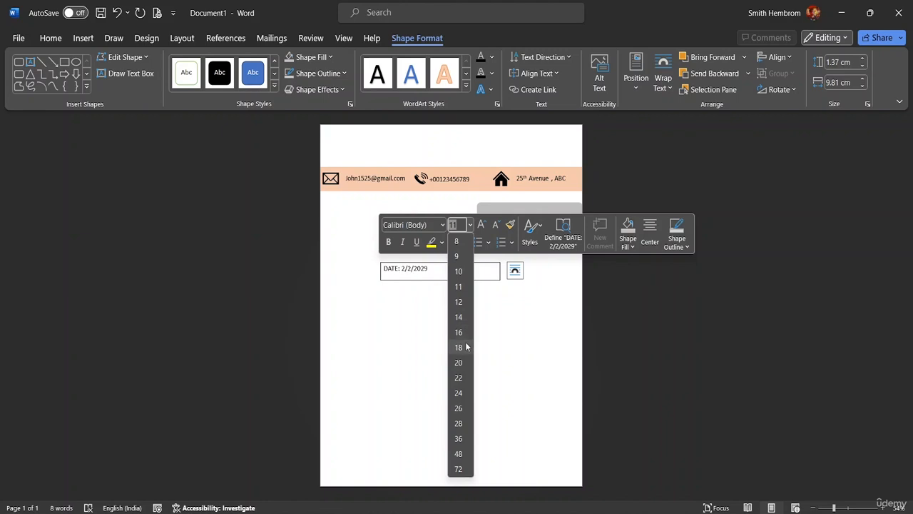
left_click(458, 378)
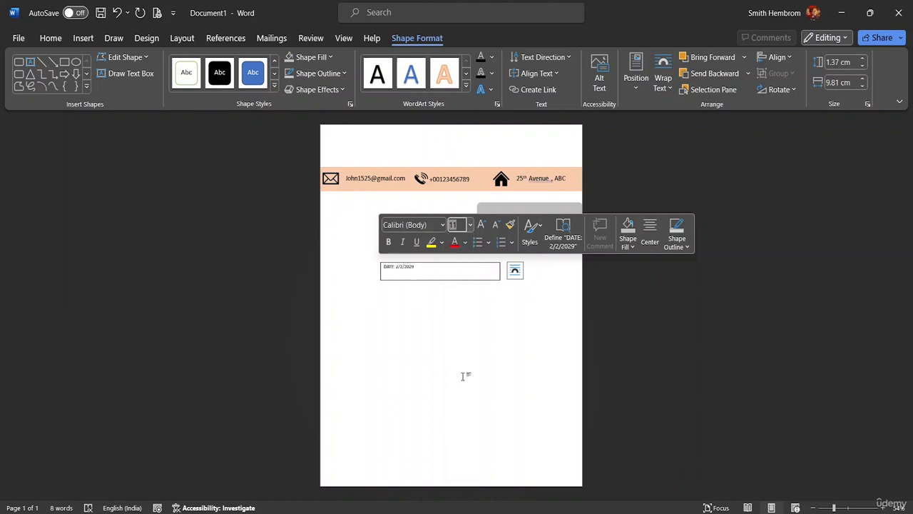
left_click(388, 243)
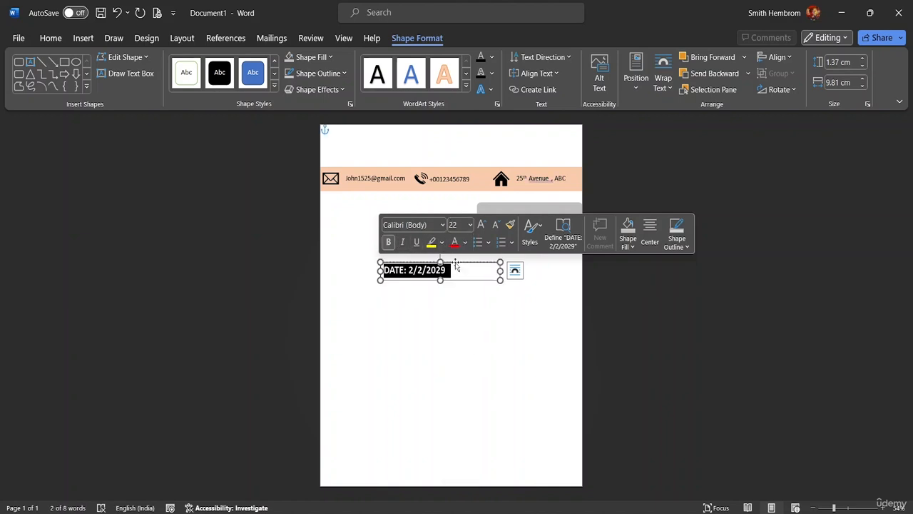
left_click(441, 224)
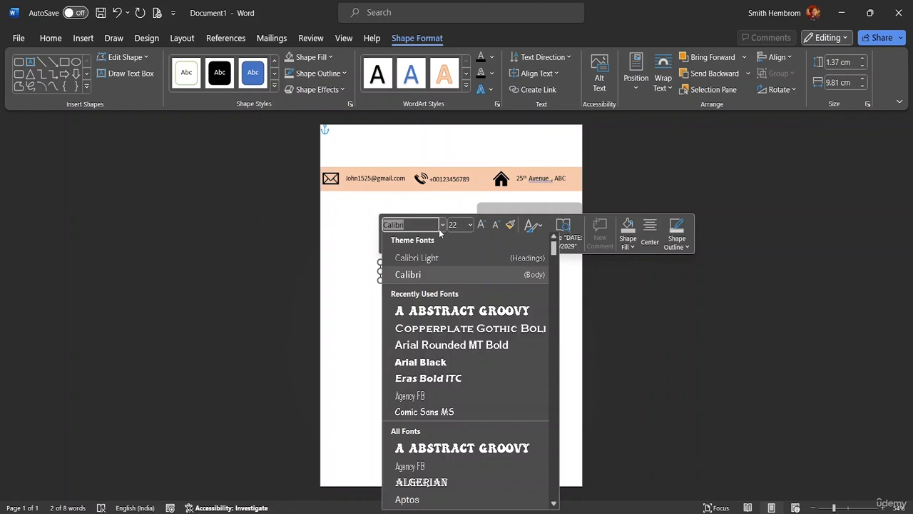
left_click(433, 381)
Narrow the date box, set it to In Front of Text, and move it toward the grey rectangle
left_click(455, 285)
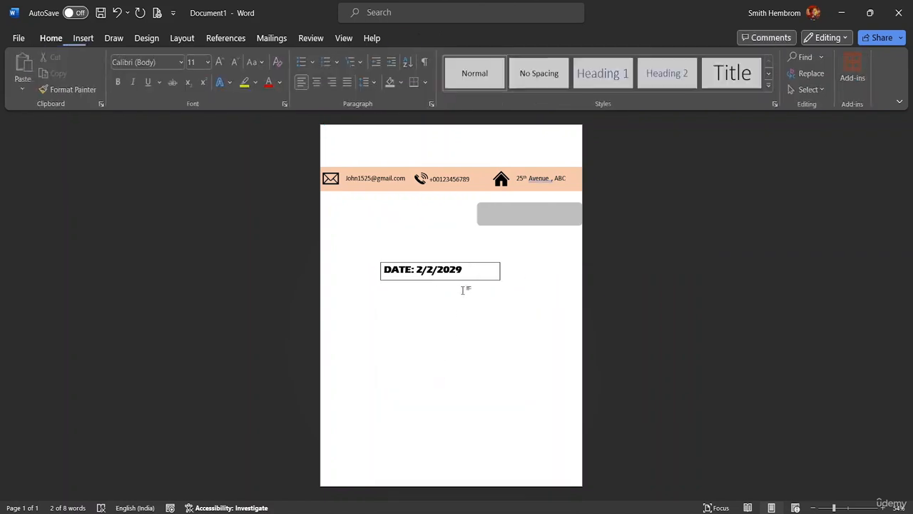
left_click(491, 279)
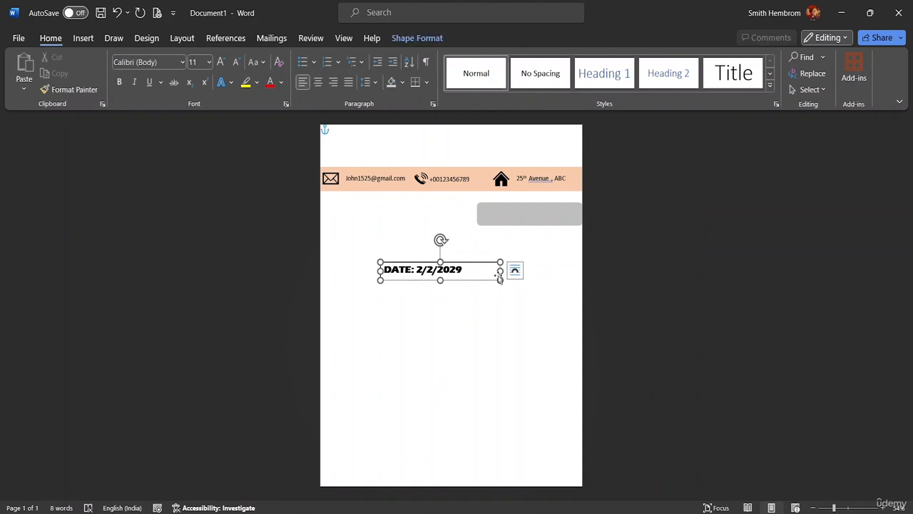
left_click_drag(500, 272, 468, 272)
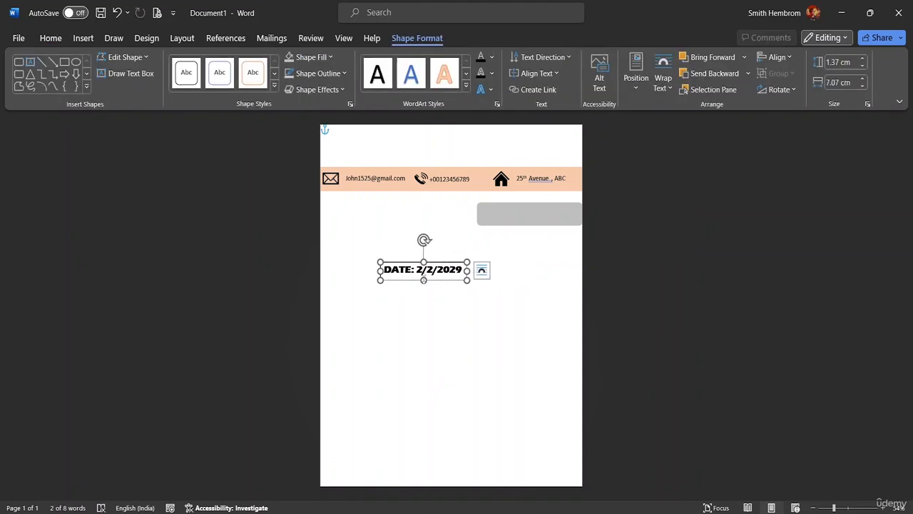
left_click(482, 270)
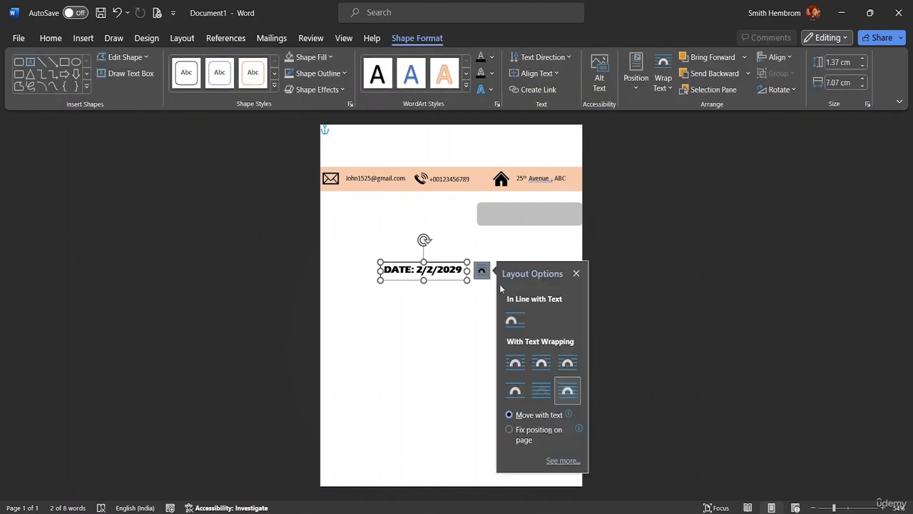
left_click(568, 391)
left_click_drag(448, 278, 532, 277)
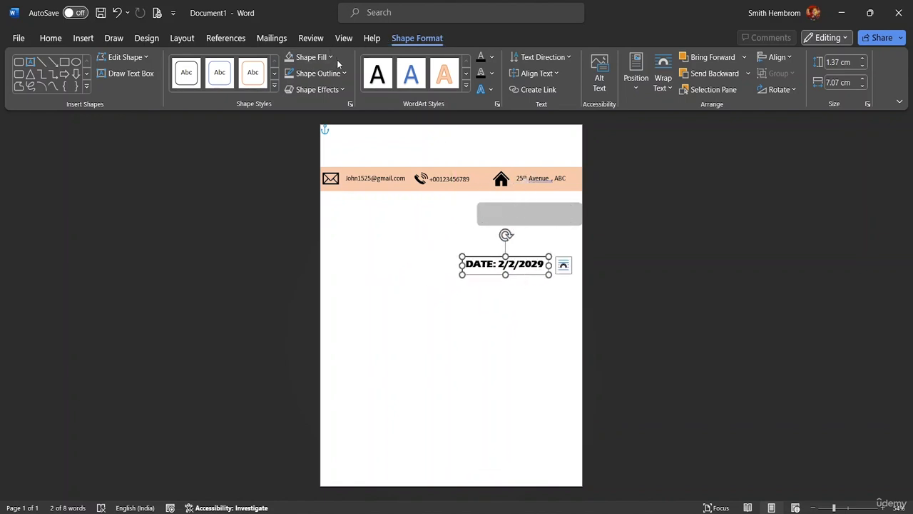
Remove the date box's fill and outline and place it onto the grey rectangle
left_click(311, 57)
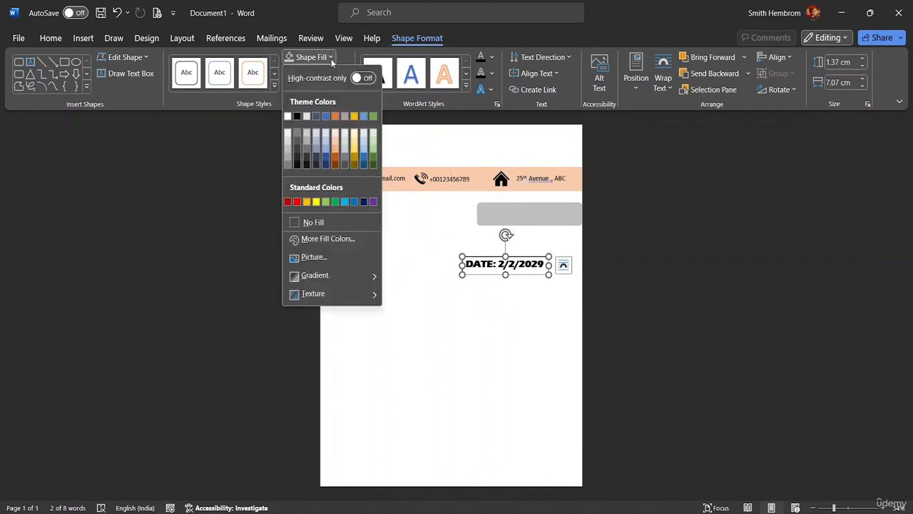
left_click(307, 221)
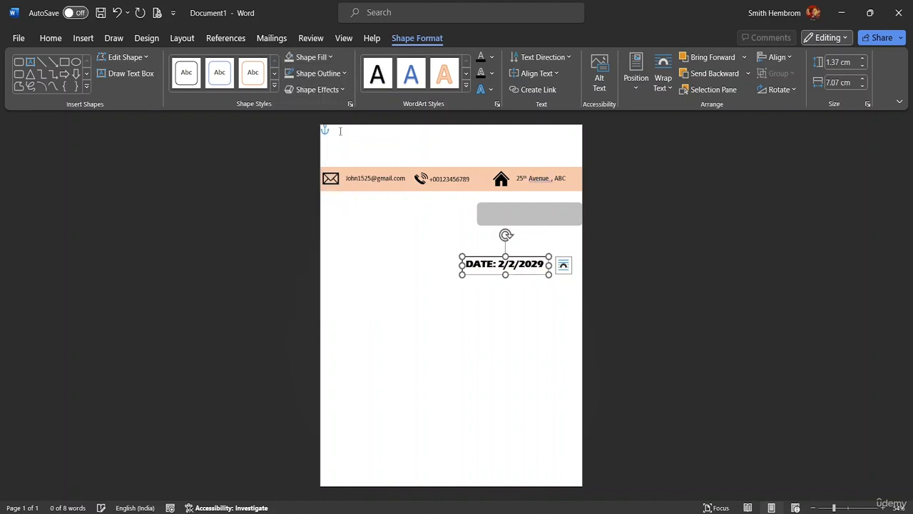
left_click(343, 73)
left_click(319, 239)
left_click_drag(525, 277, 549, 222)
left_click(538, 255)
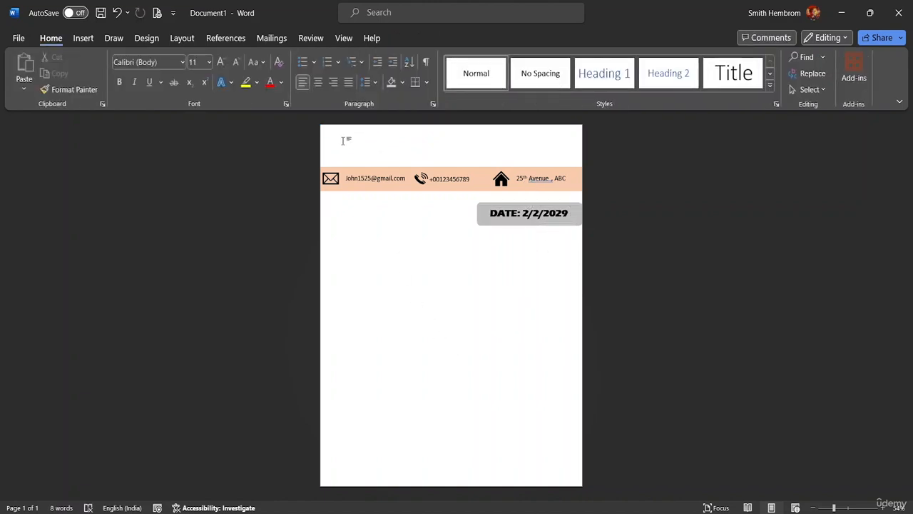
Insert a Simple Text Box above the contact band and replace its placeholder with the name heading
left_click(86, 39)
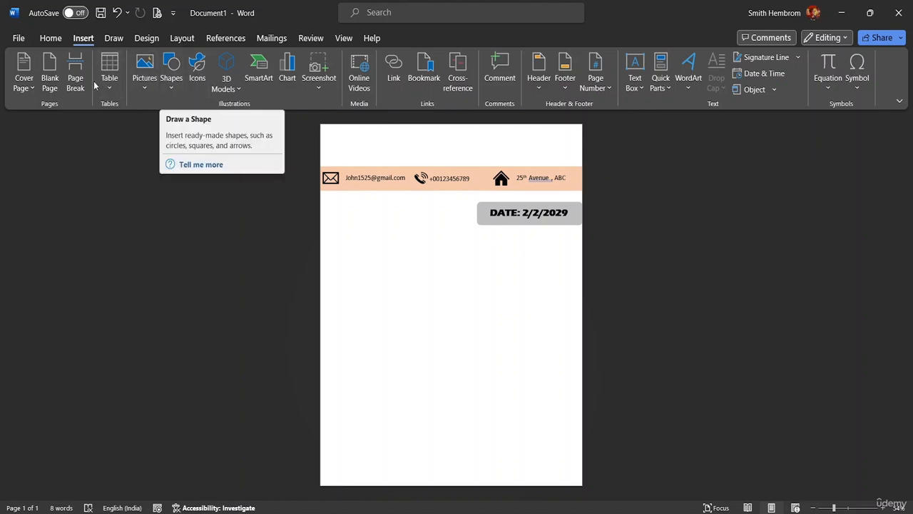
left_click(631, 85)
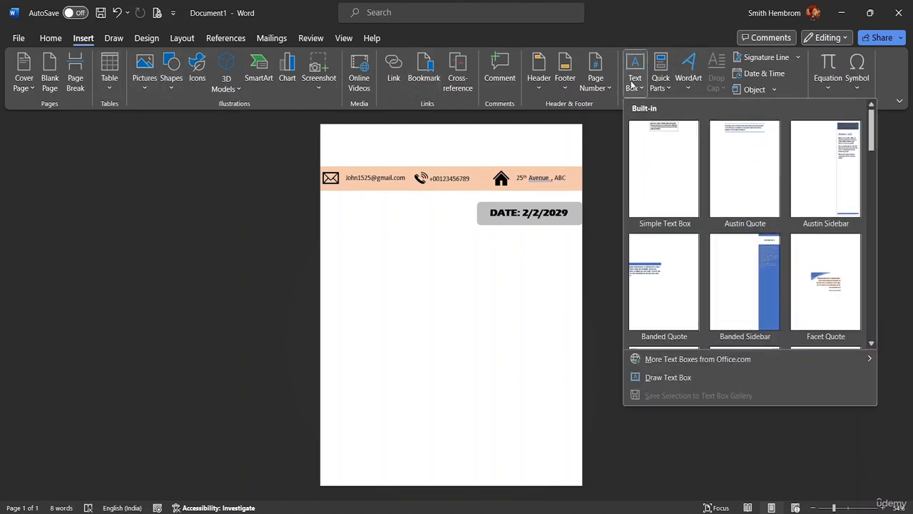
left_click(667, 141)
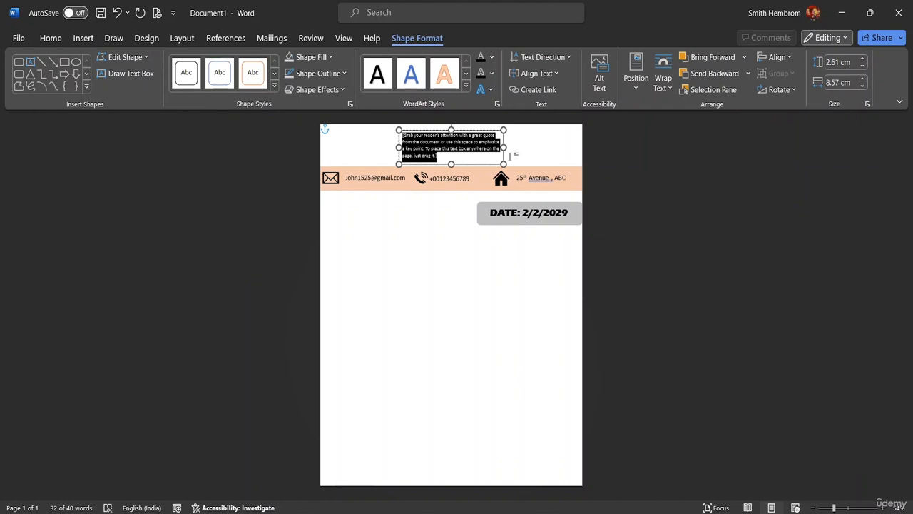
key("Delete")
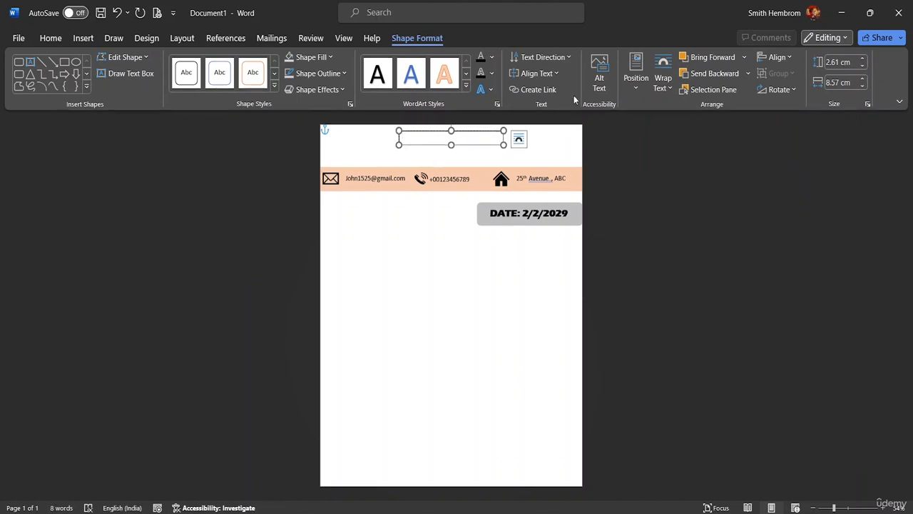
type("ADAM SMITH")
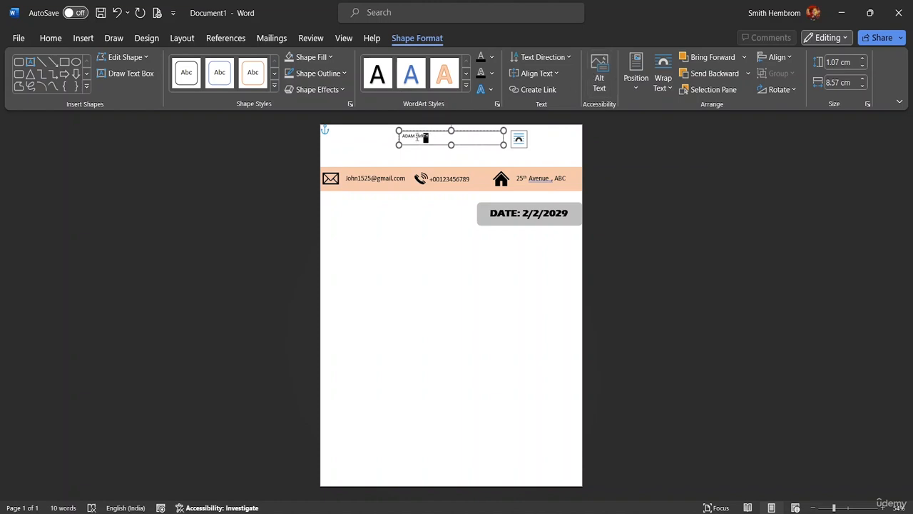
Set the name heading text to 36 pt
left_click_drag(417, 138, 403, 137)
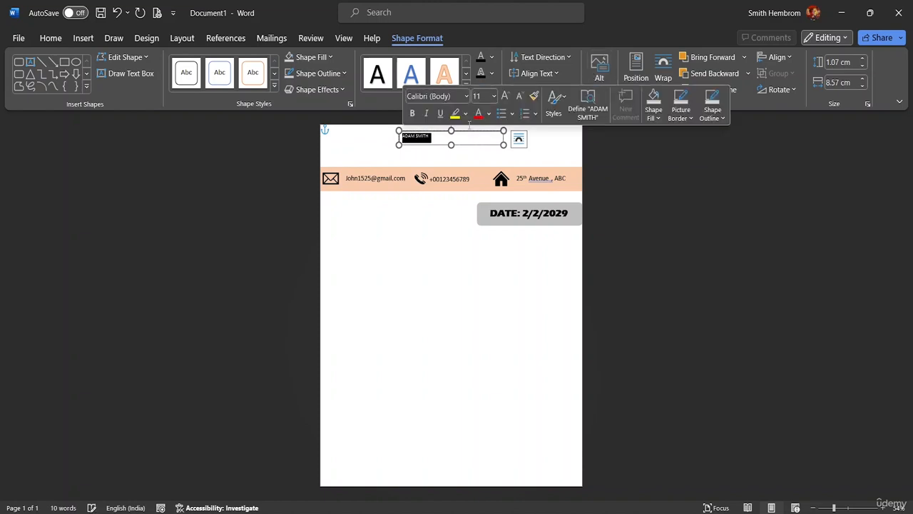
left_click(494, 97)
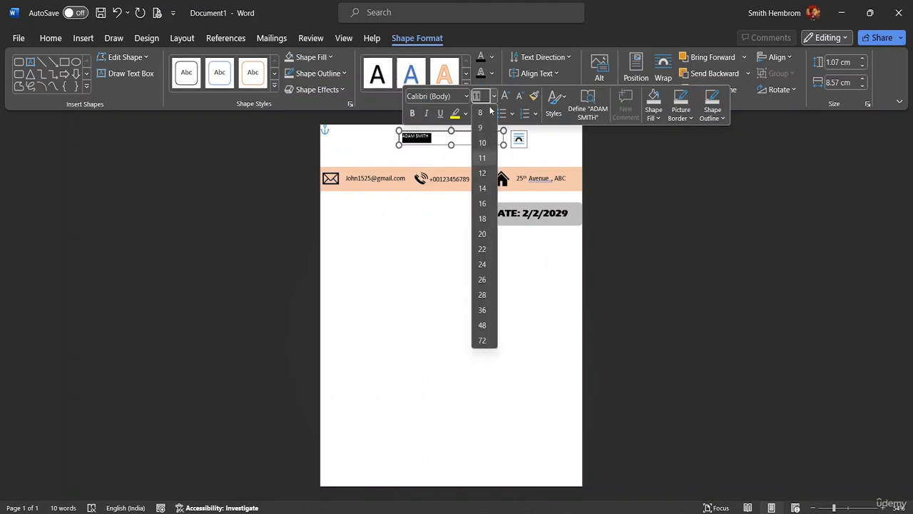
left_click(482, 311)
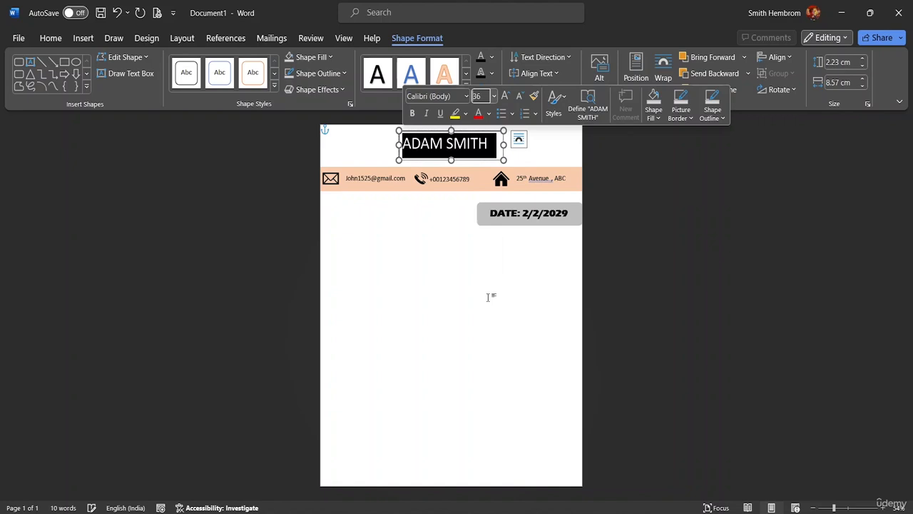
left_click(490, 144)
left_click_drag(486, 145, 419, 141)
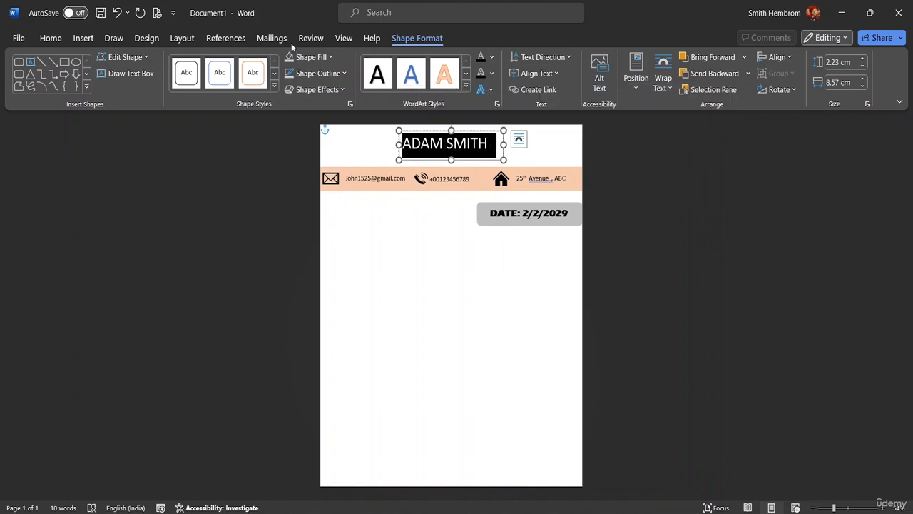
Make the name heading bold and change its font to Agency FB
left_click(54, 41)
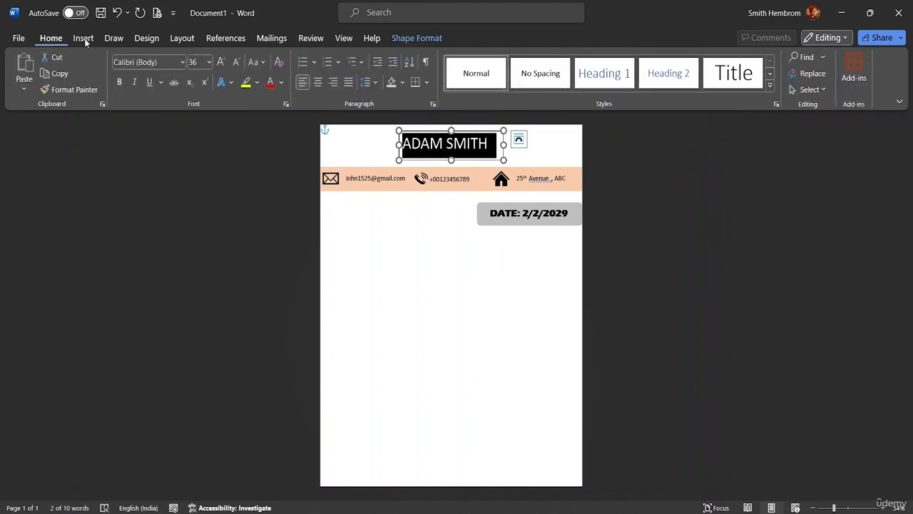
left_click(119, 84)
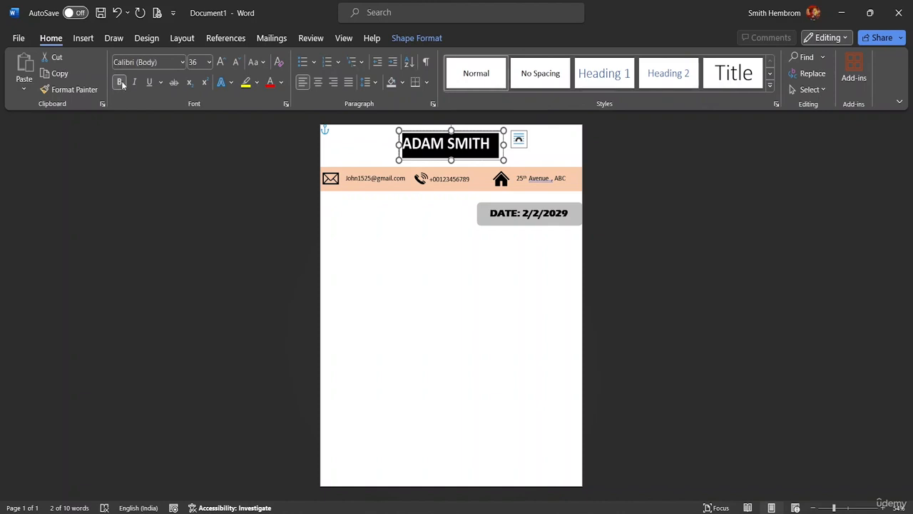
left_click(182, 62)
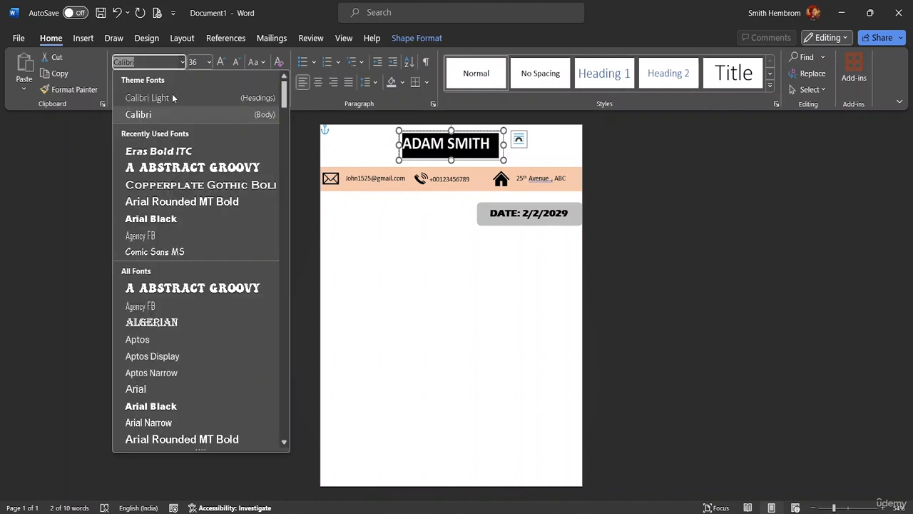
left_click(192, 238)
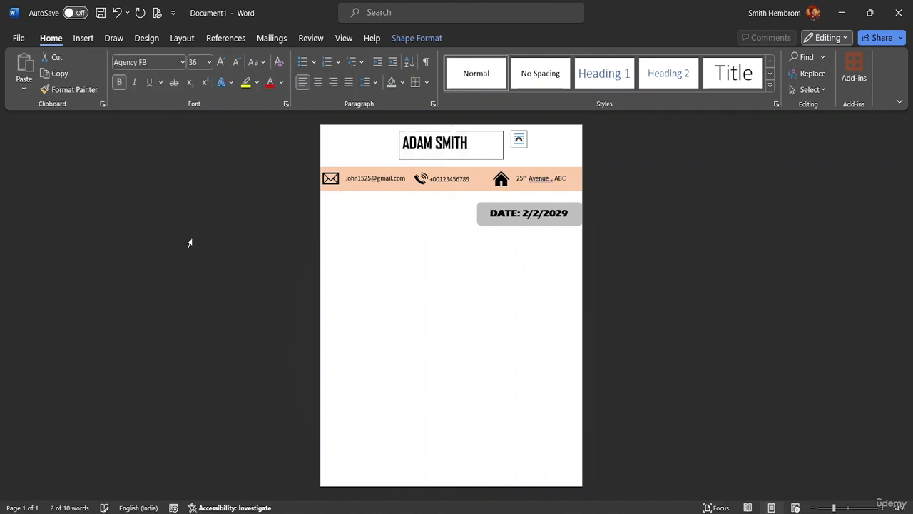
mouse_move(486, 152)
left_mouse_down()
mouse_move(461, 154)
mouse_move(489, 153)
left_mouse_up()
left_click(524, 155)
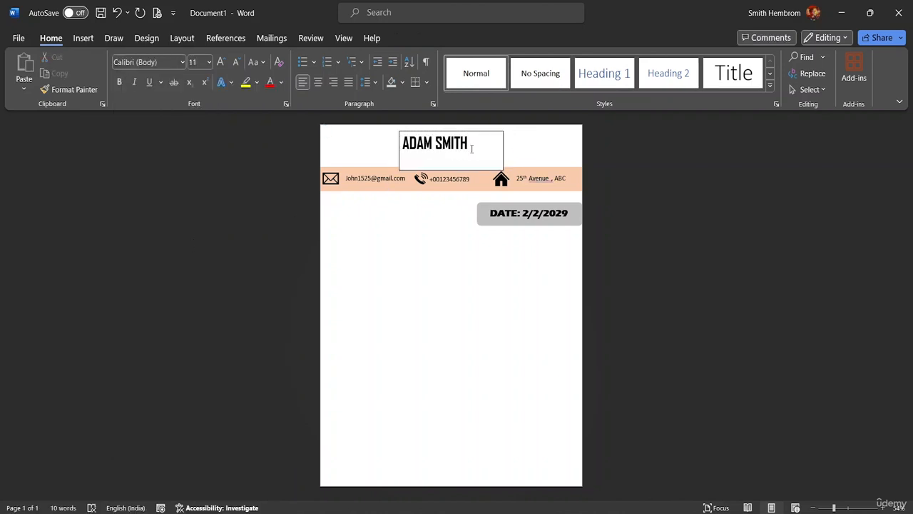
left_click(473, 148)
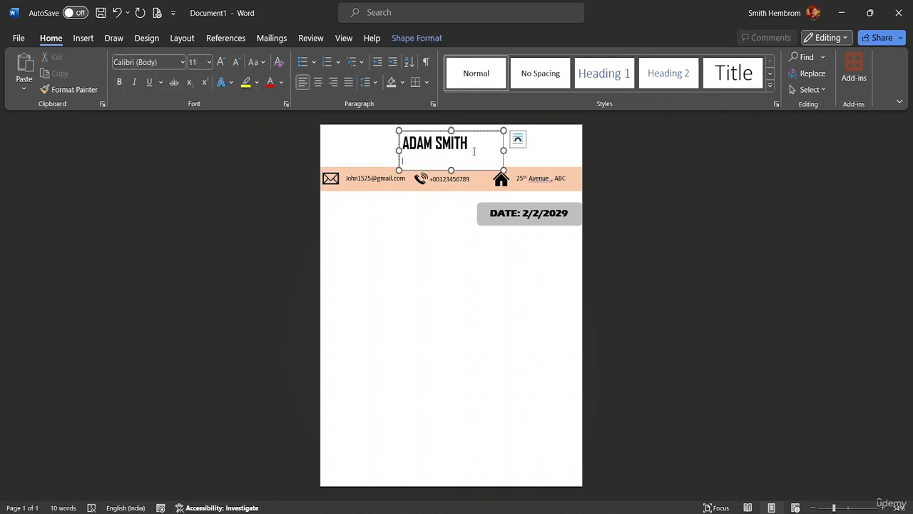
Give the name box no fill and no outline, and set it to In Front of Text
left_click(421, 39)
left_click(330, 57)
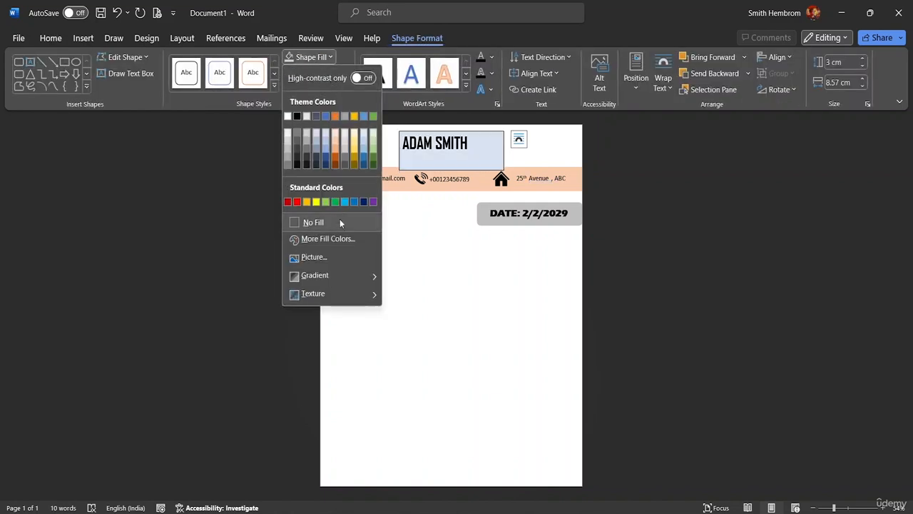
left_click(340, 223)
left_click(336, 73)
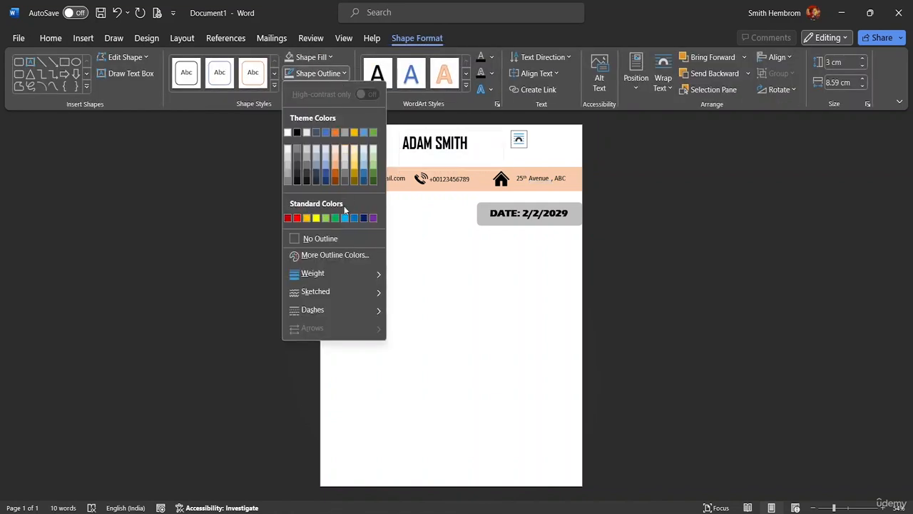
left_click(335, 237)
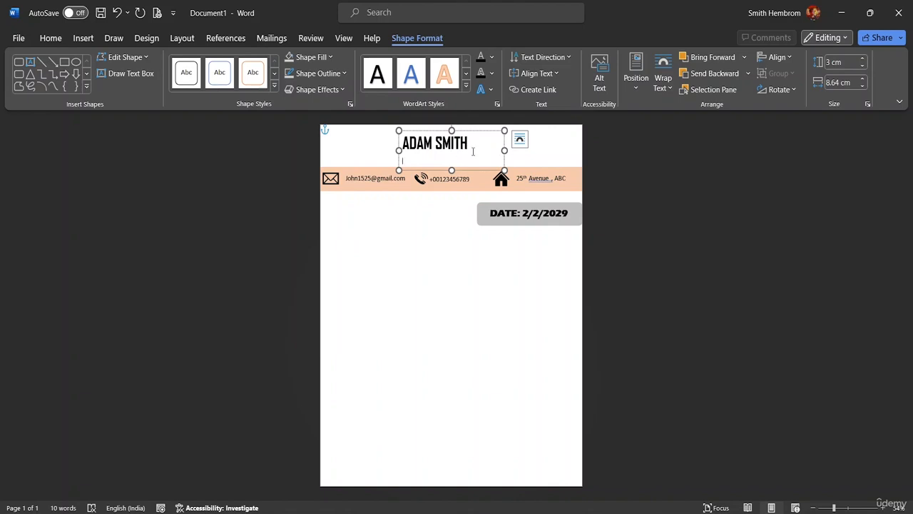
left_click(519, 138)
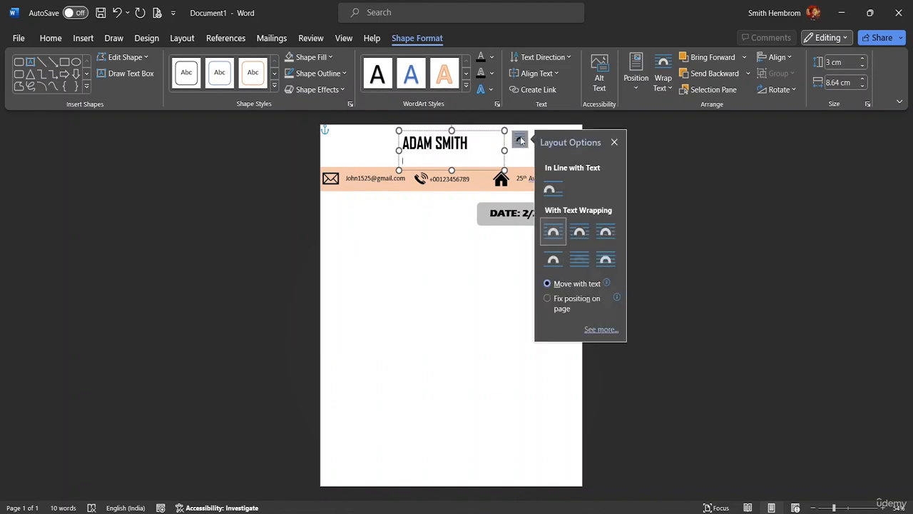
left_click(603, 261)
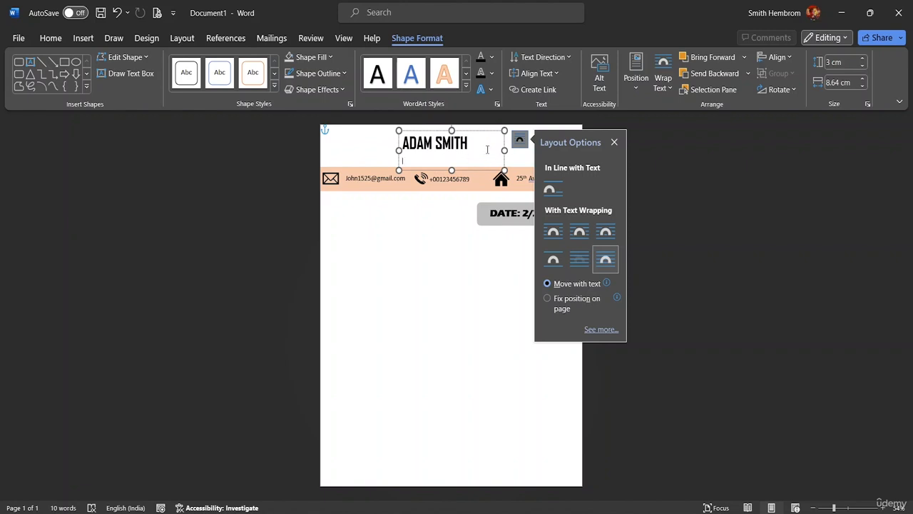
Move the name box to the top-left and narrow it to 6.33 cm wide
left_click_drag(493, 168, 387, 156)
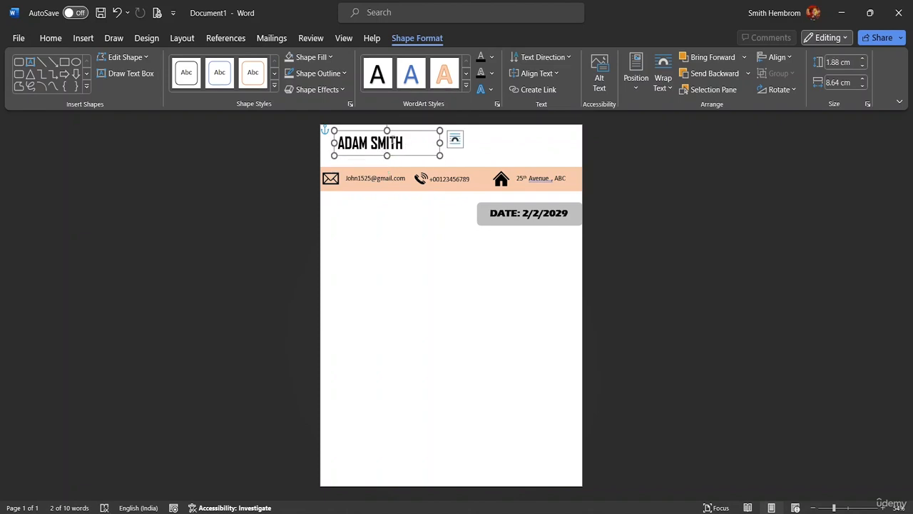
left_click_drag(440, 143, 382, 159)
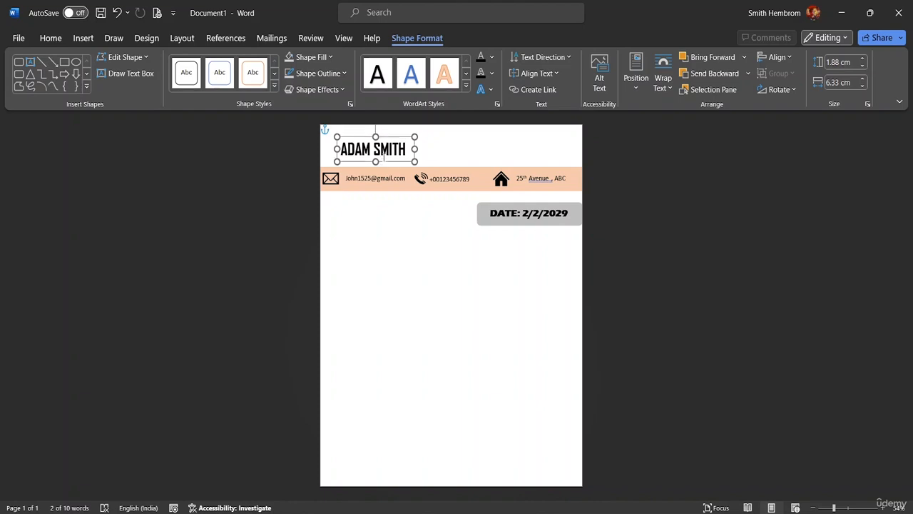
left_click(446, 150)
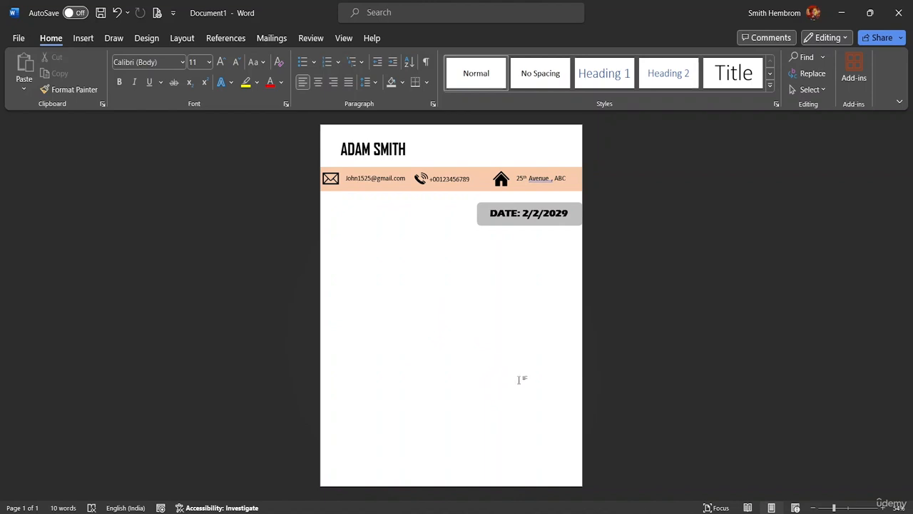
Draw a rectangle near the page bottom stretched edge to edge, 2.77 cm by 21.57 cm
left_click(84, 38)
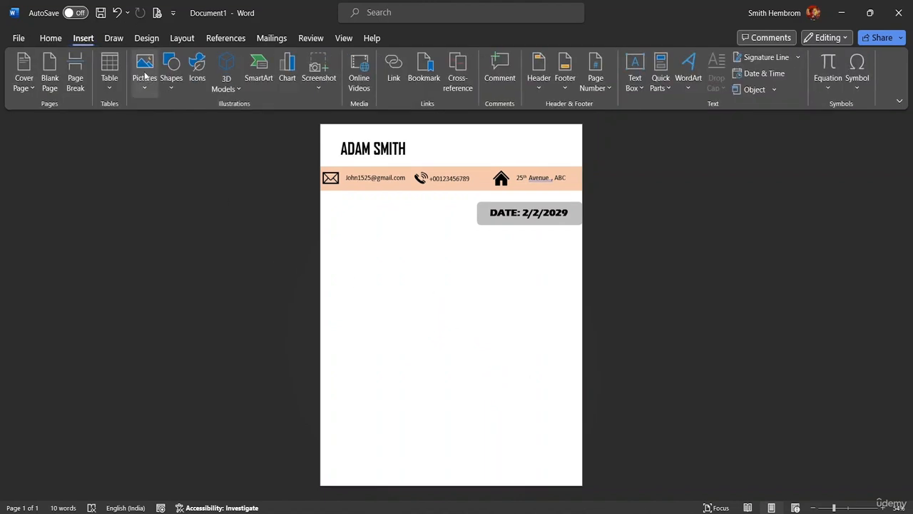
left_click(171, 80)
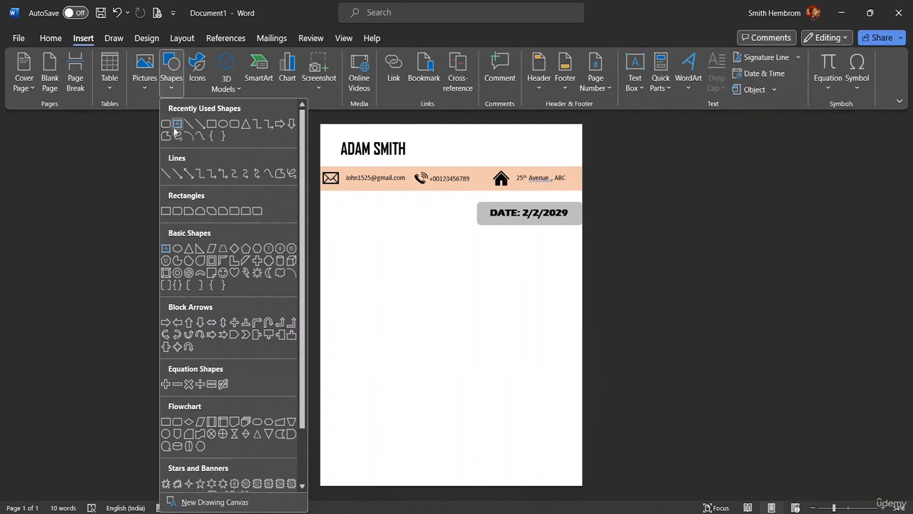
left_click(212, 125)
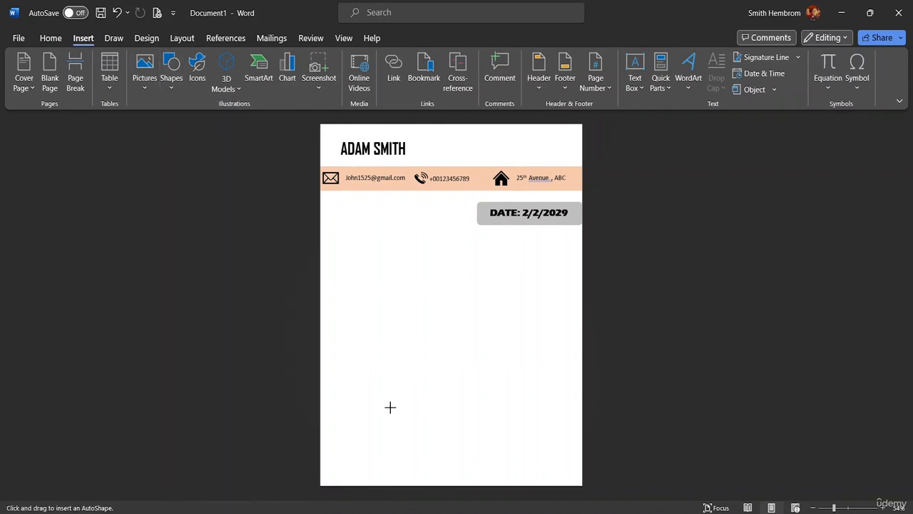
left_click_drag(343, 429, 575, 460)
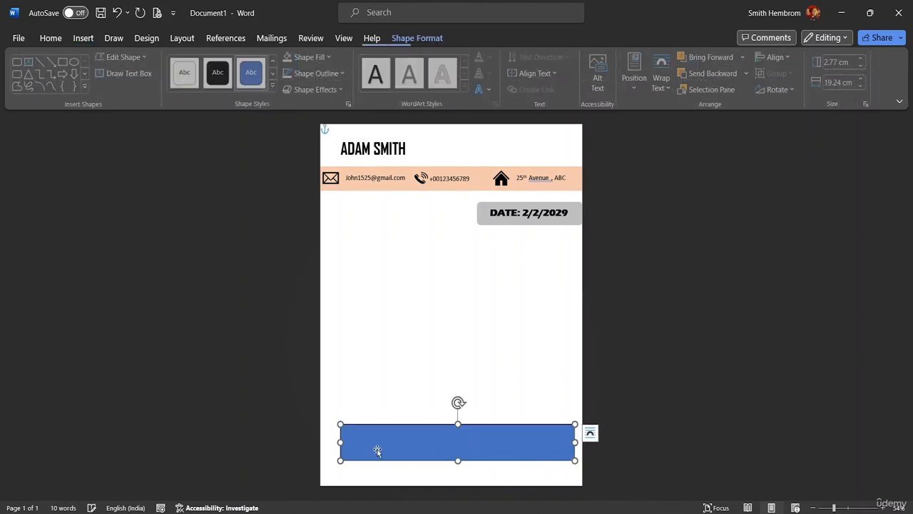
left_click_drag(340, 441, 316, 440)
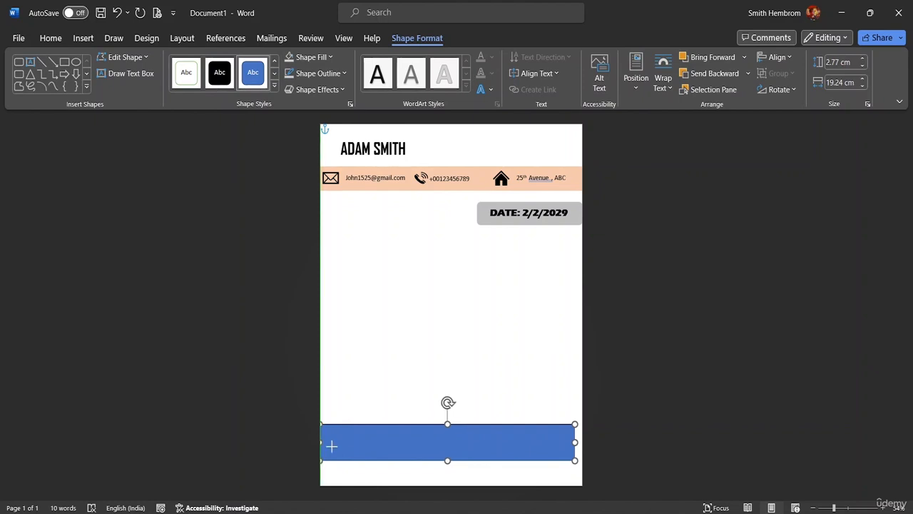
mouse_move(575, 442)
left_mouse_down()
mouse_move(589, 446)
mouse_move(572, 444)
left_mouse_up()
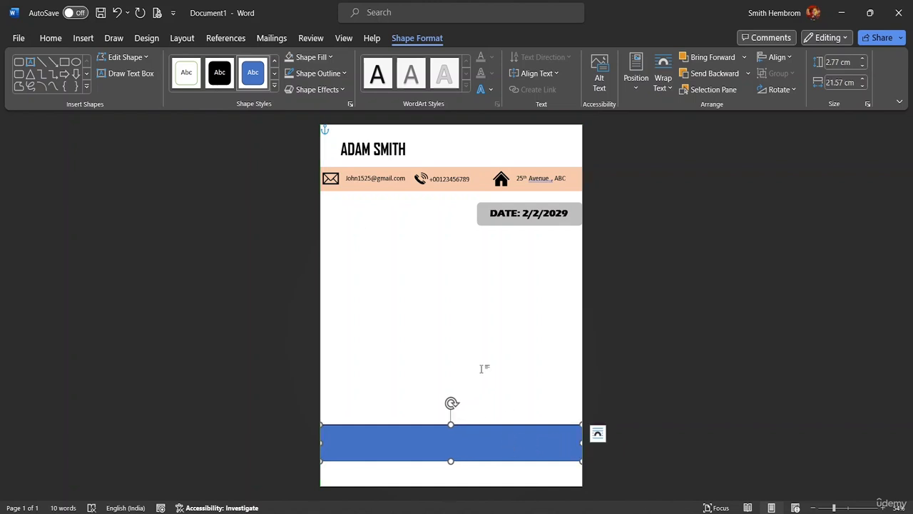
left_click(341, 74)
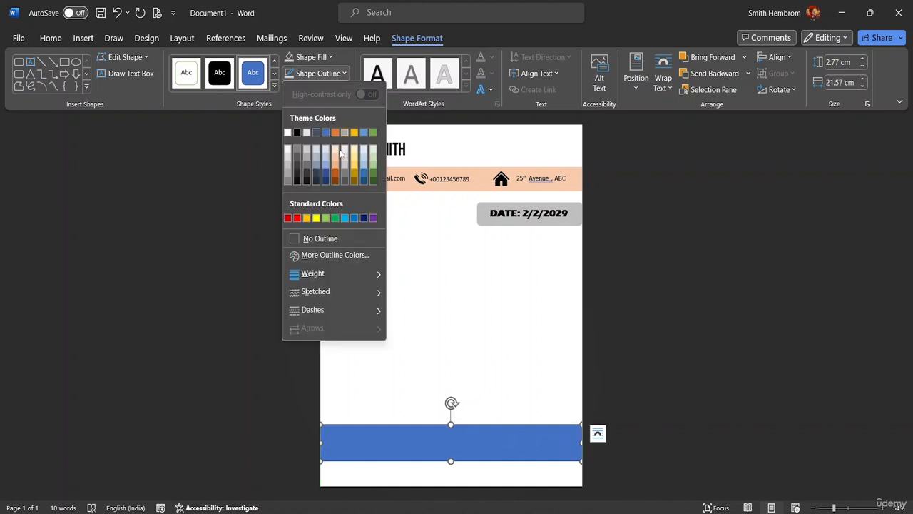
left_click(316, 245)
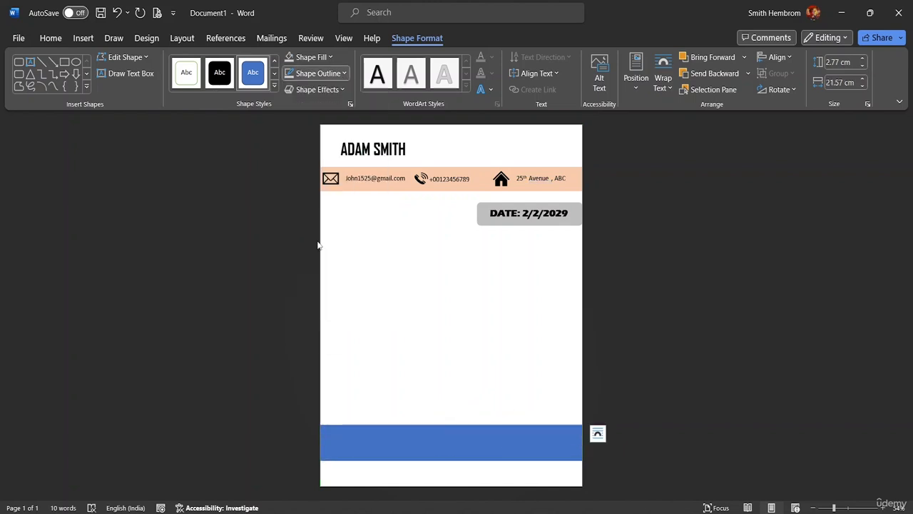
Fill the bottom rectangle Orange, Accent 2, Lighter 60%, nudge it flush with the page bottom, then open Chrome
left_click(333, 58)
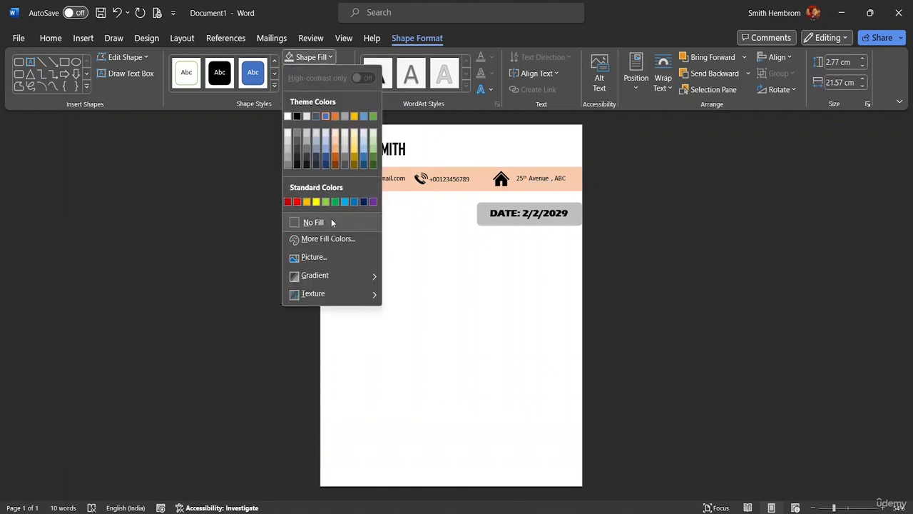
left_click(338, 145)
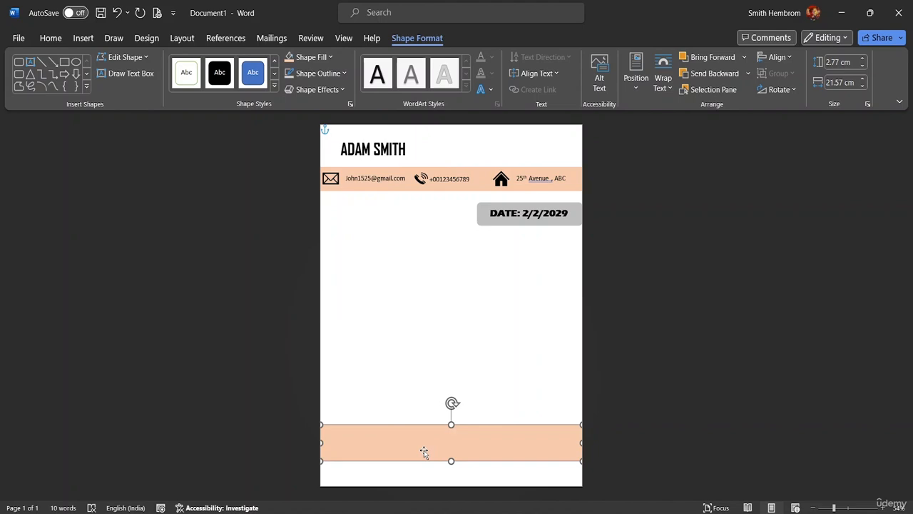
key("Down")
key("Down")
key("Down")
key("Down")
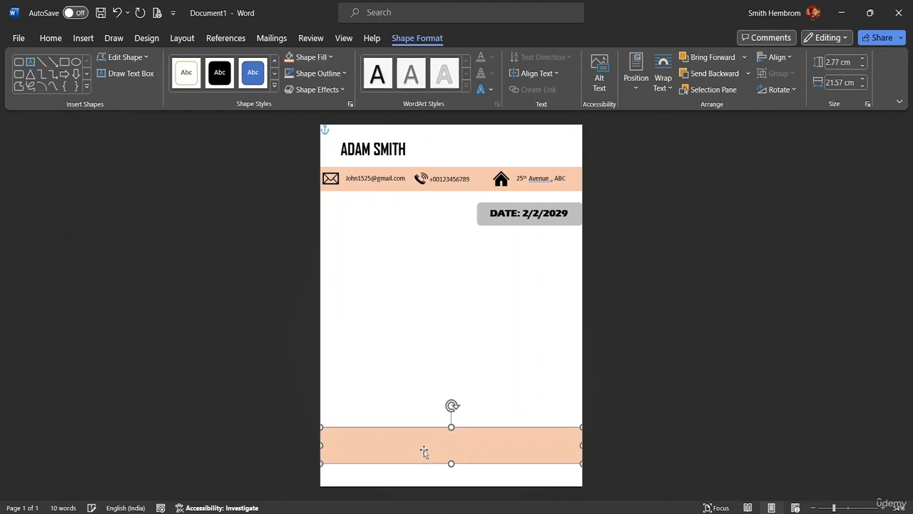
key("Down")
key("Down")
key("Down")
key("Down")
key("Down")
key("Down")
key("Down")
key("Down")
key("Down")
key("Down")
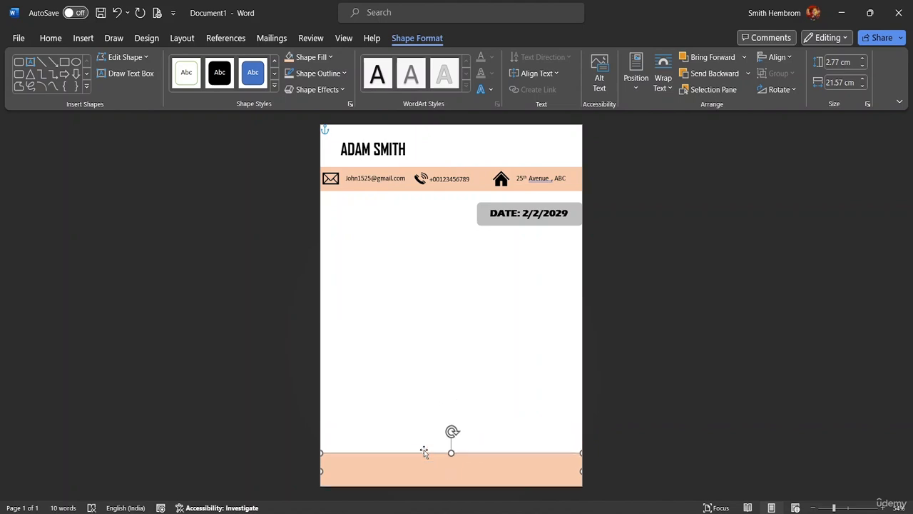
key("Up")
key("Up")
key("Up")
key("Up")
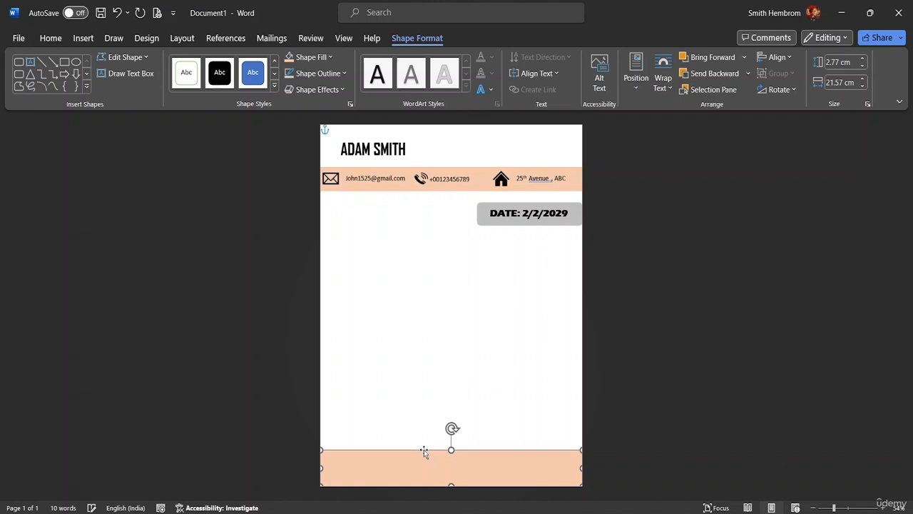
key("Up")
key("Up")
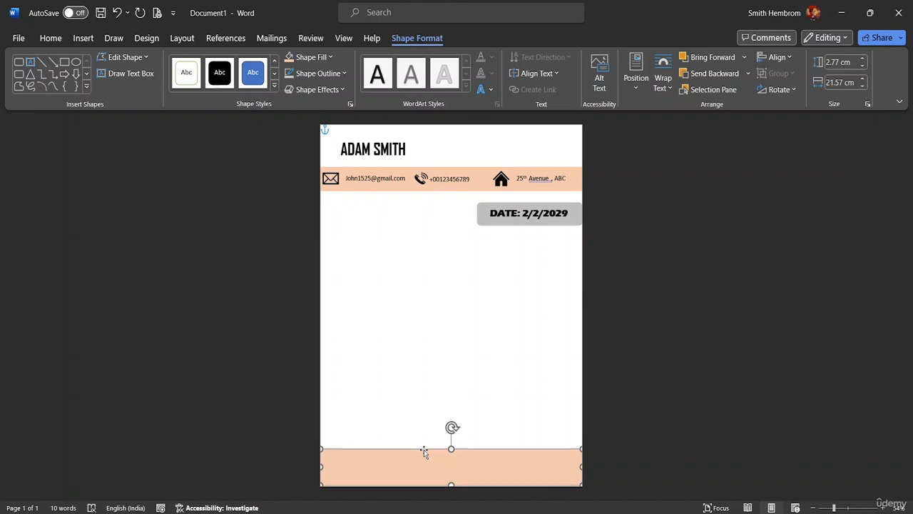
key("Down")
key("Down")
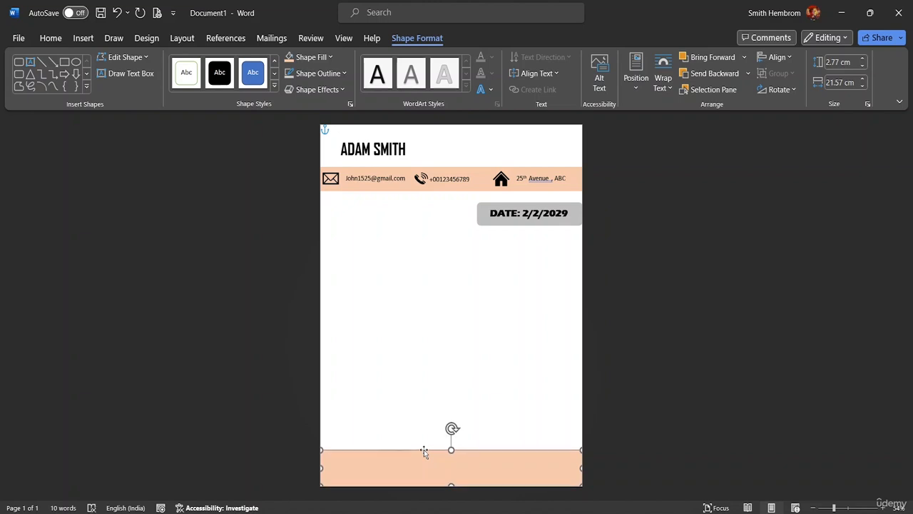
left_click(497, 348)
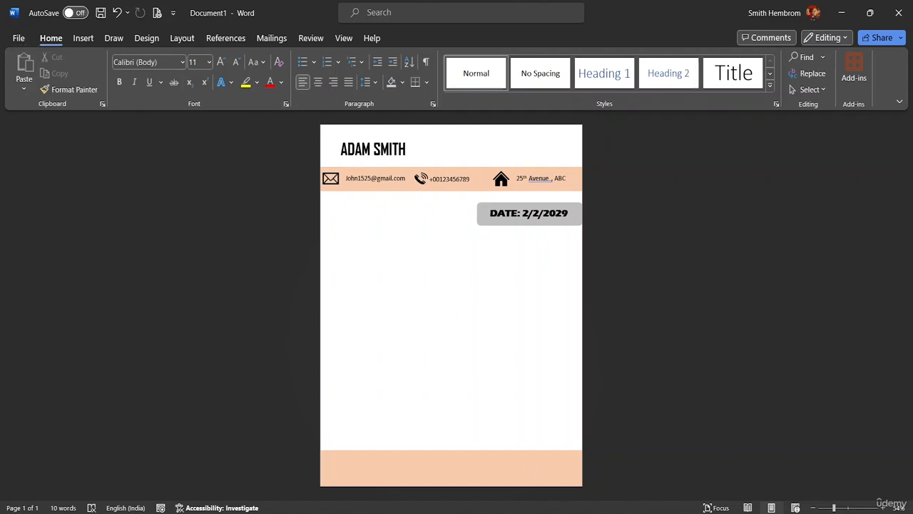
left_click(533, 511)
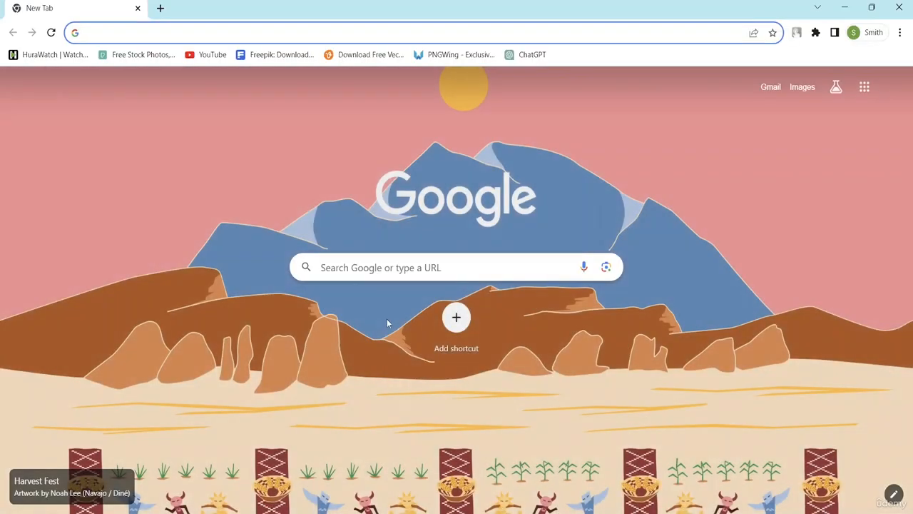
Search Google for cover letter examples
left_click(375, 266)
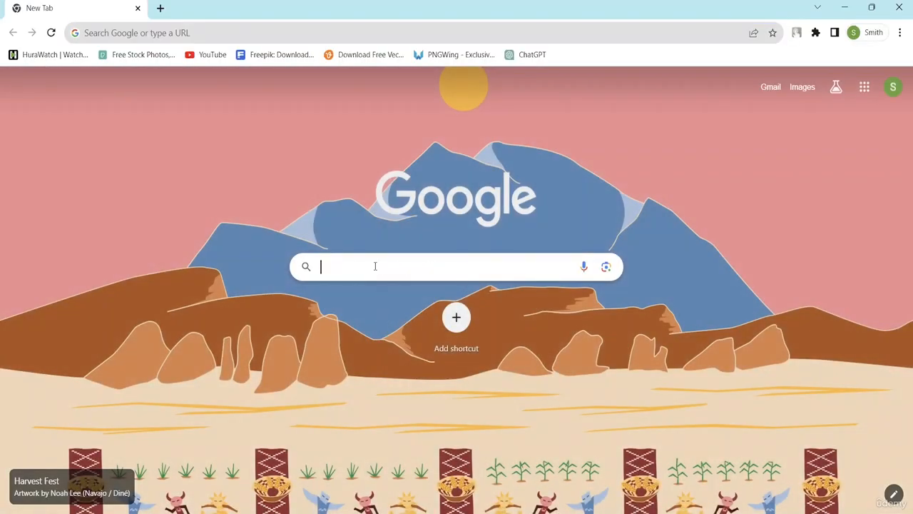
type("CIVER")
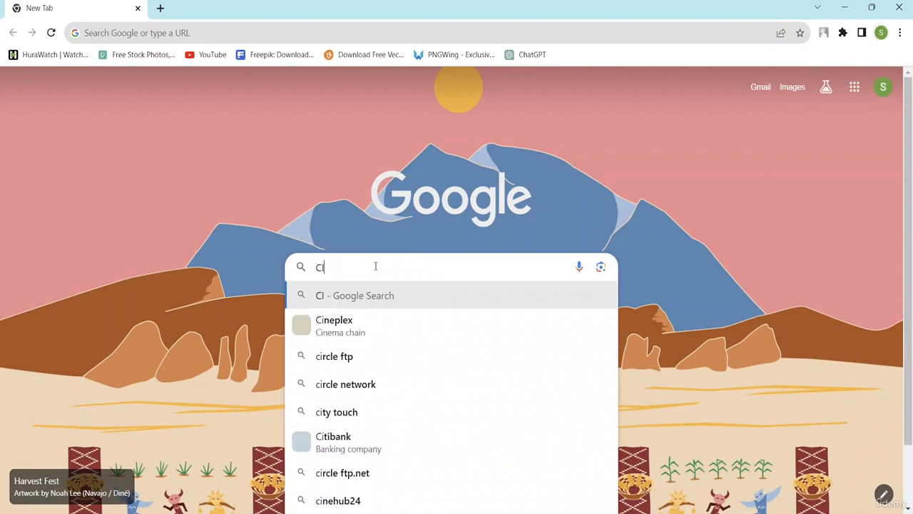
key("BackSpace")
key("BackSpace")
key("BackSpace")
key("BackSpace")
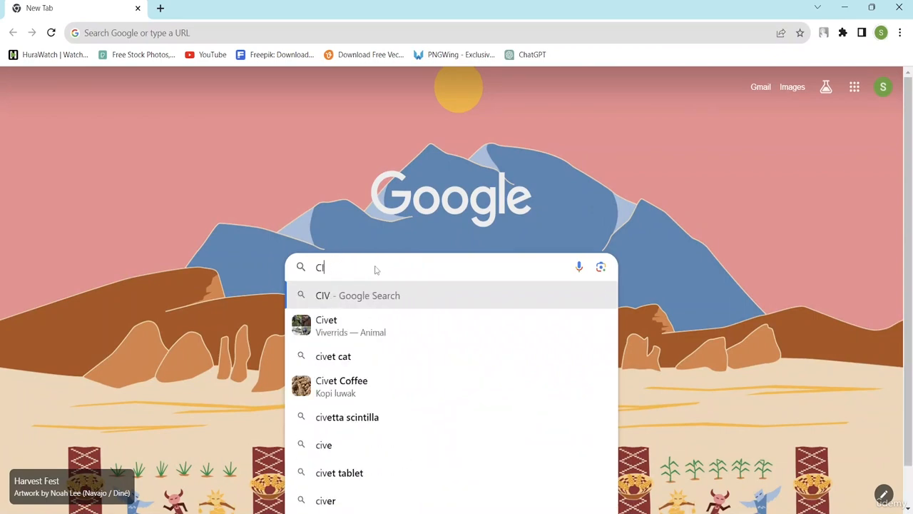
type("o")
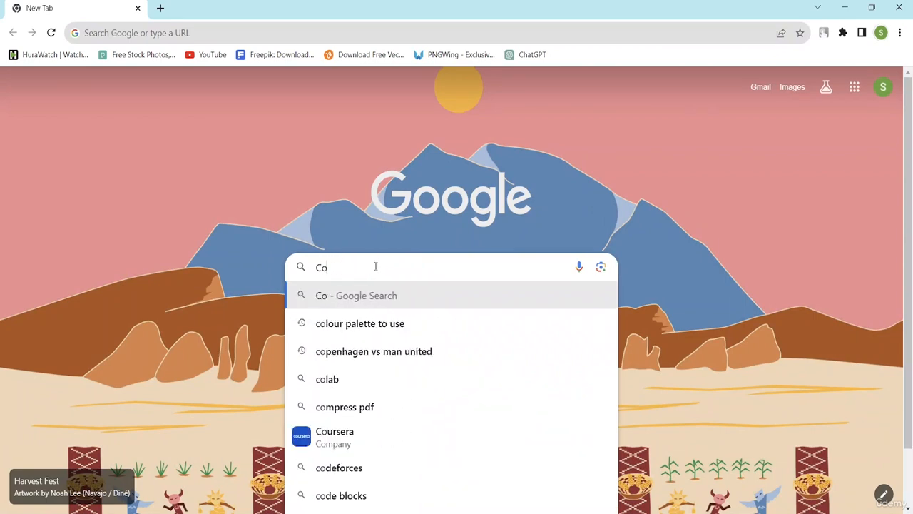
type("ver le")
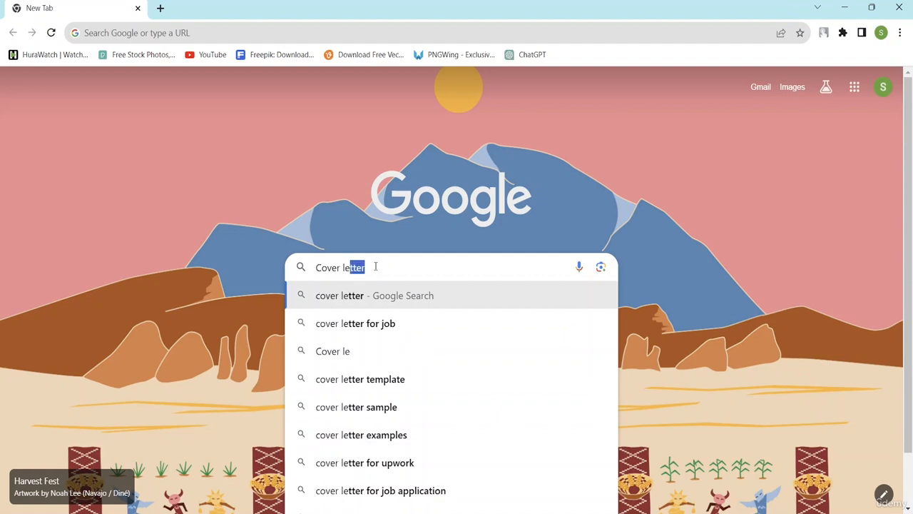
type("tter")
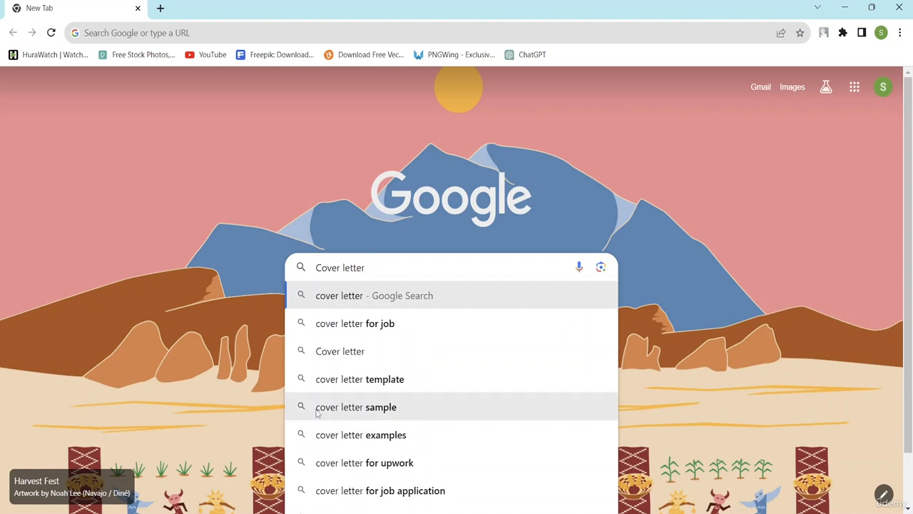
left_click(362, 437)
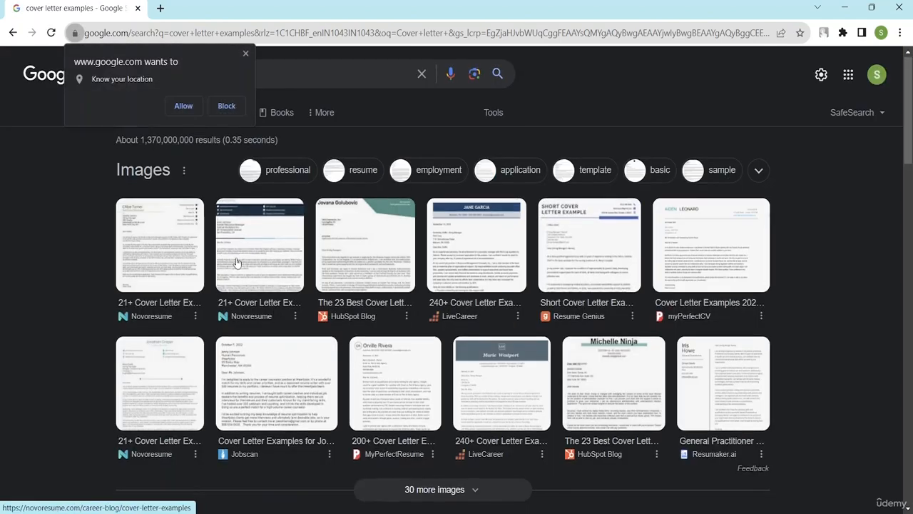
Filter the image results to professional and preview the Jobscan example letter
scroll(241, 280, "down", 7)
scroll(271, 279, "up", 3)
scroll(271, 276, "up", 5)
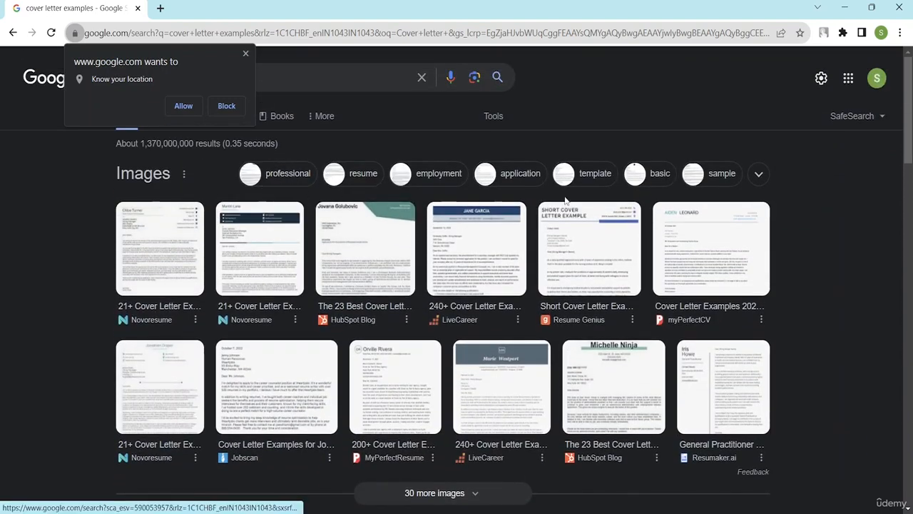
left_click(289, 178)
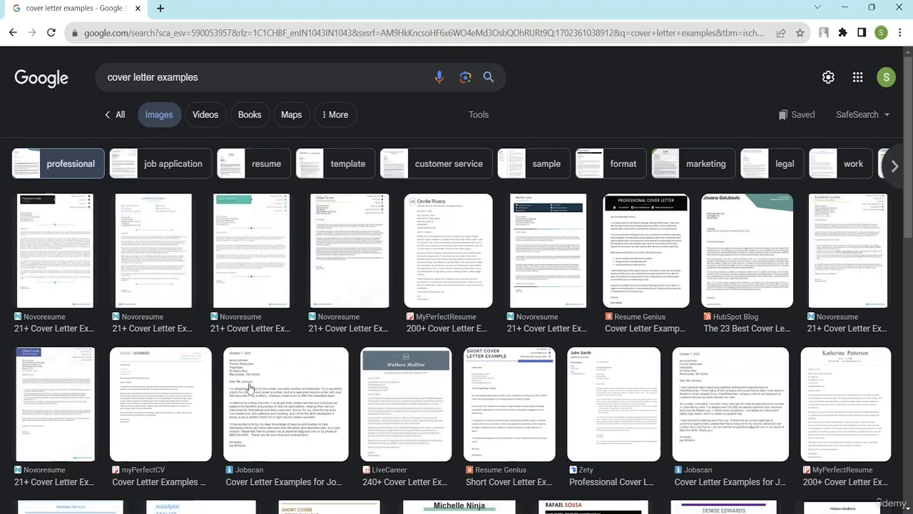
left_click(279, 425)
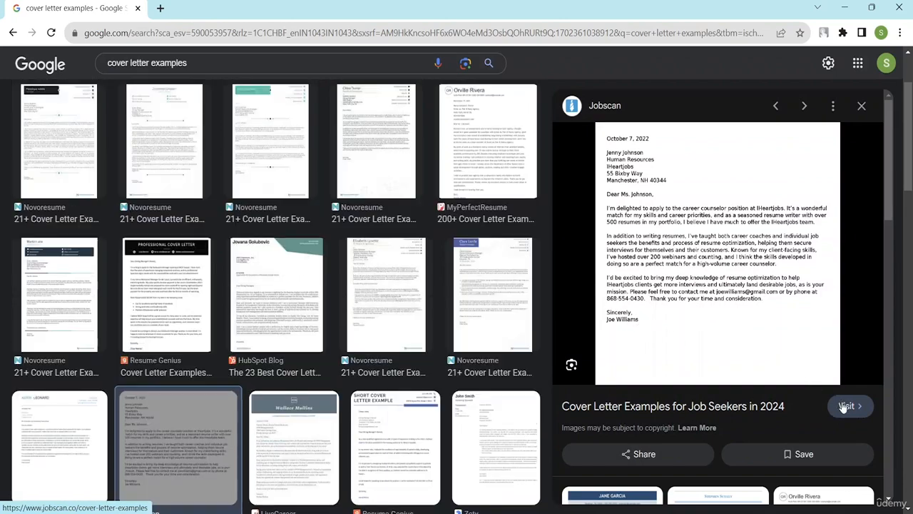
left_click(845, 406)
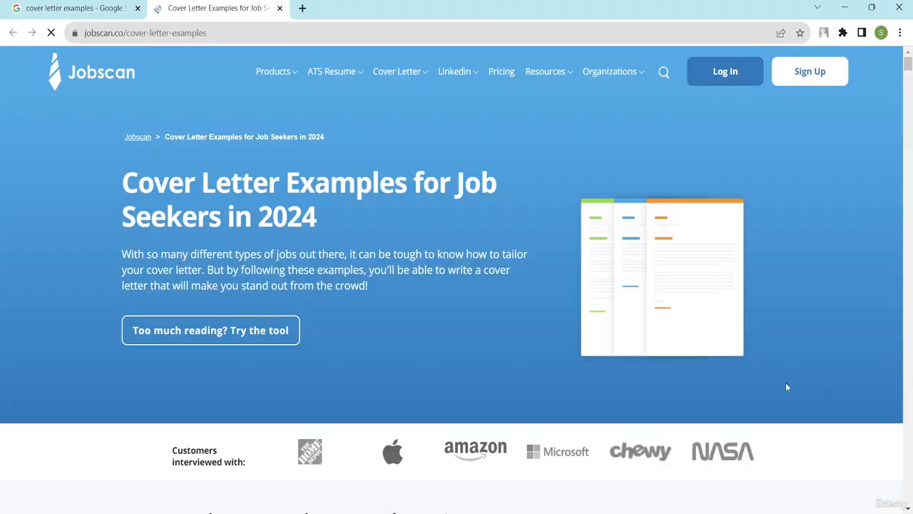
scroll(508, 325, "down", 10)
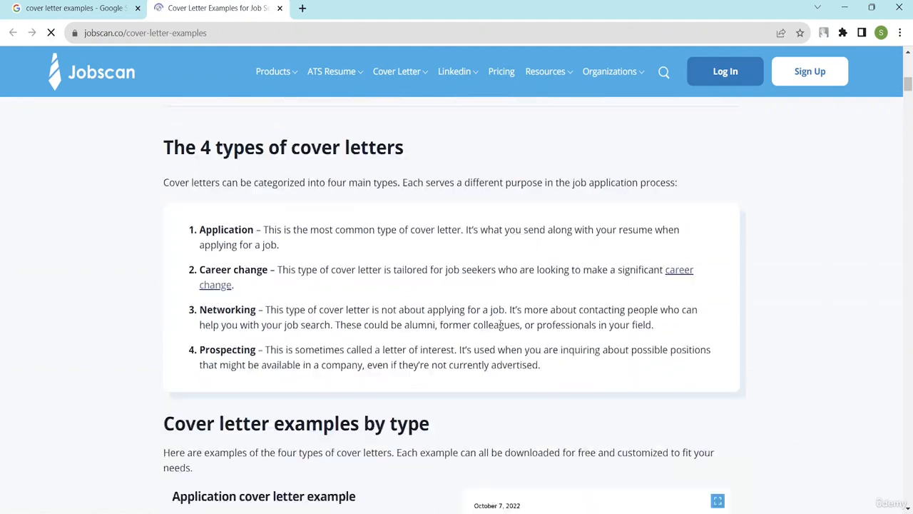
scroll(501, 325, "down", 5)
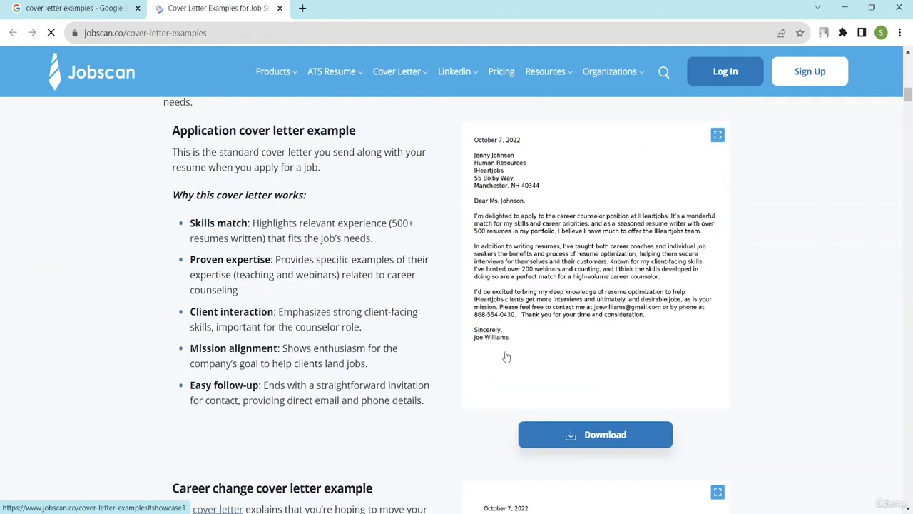
scroll(517, 331, "up", 2)
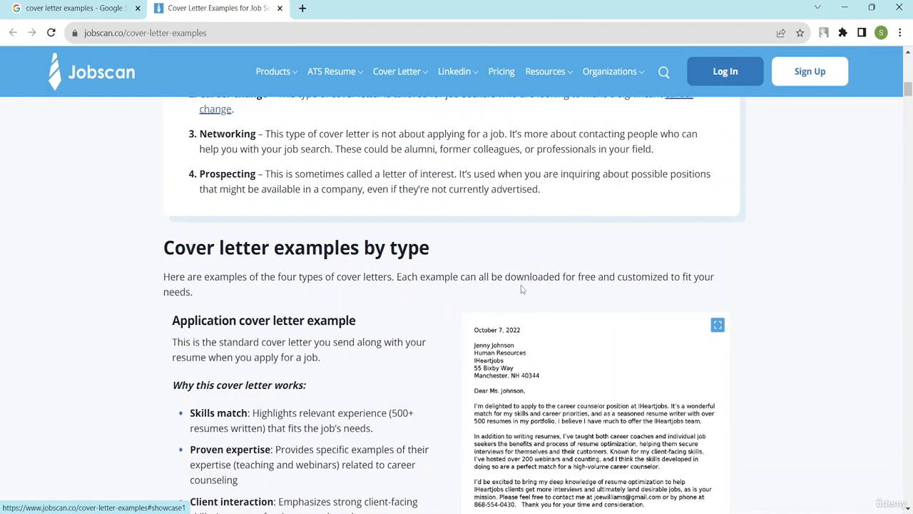
scroll(521, 323, "down", 2)
left_click(562, 432)
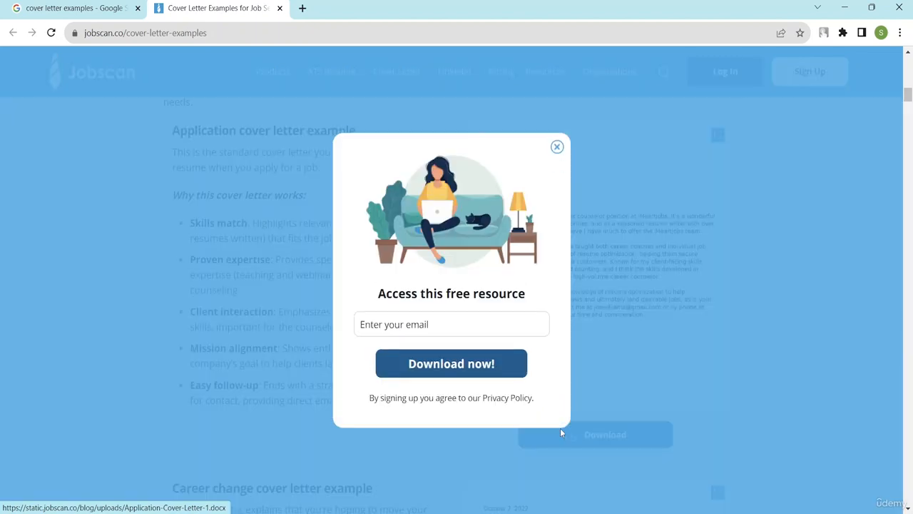
left_click(556, 146)
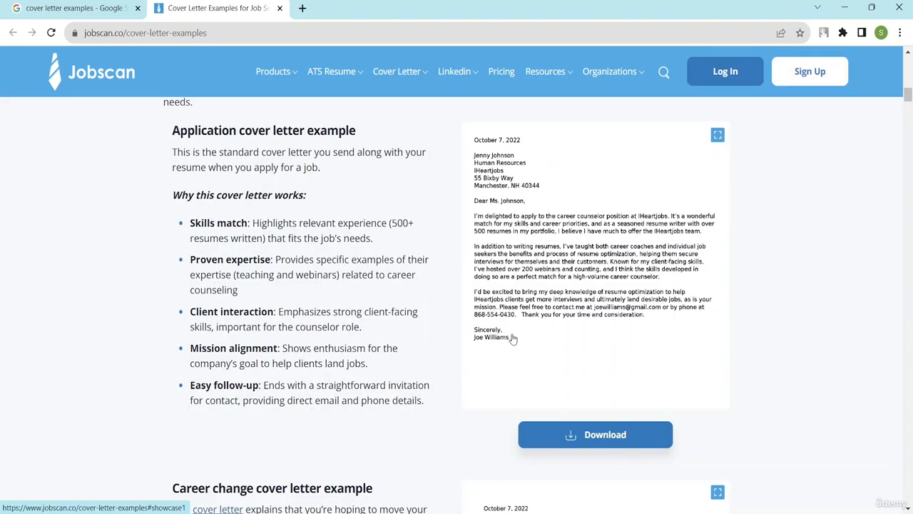
left_click_drag(512, 337, 494, 253)
left_click(492, 306)
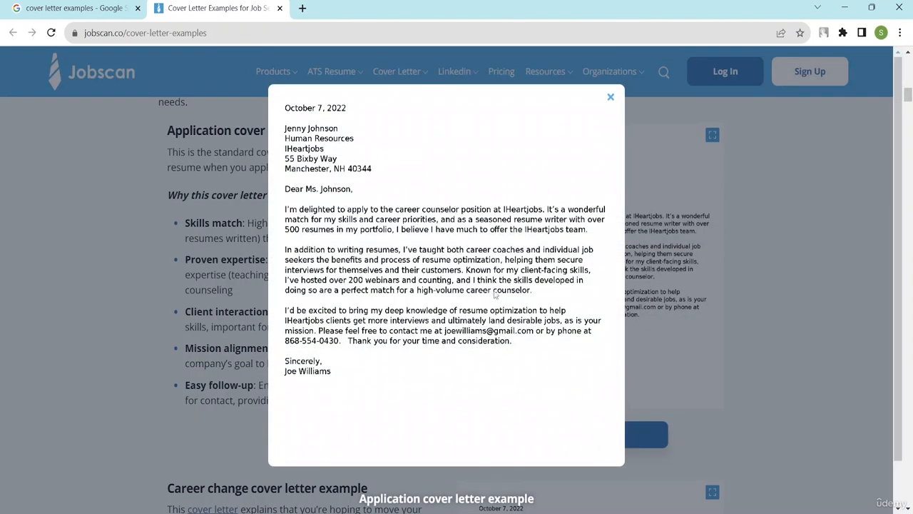
left_click_drag(329, 373, 300, 349)
left_click(610, 98)
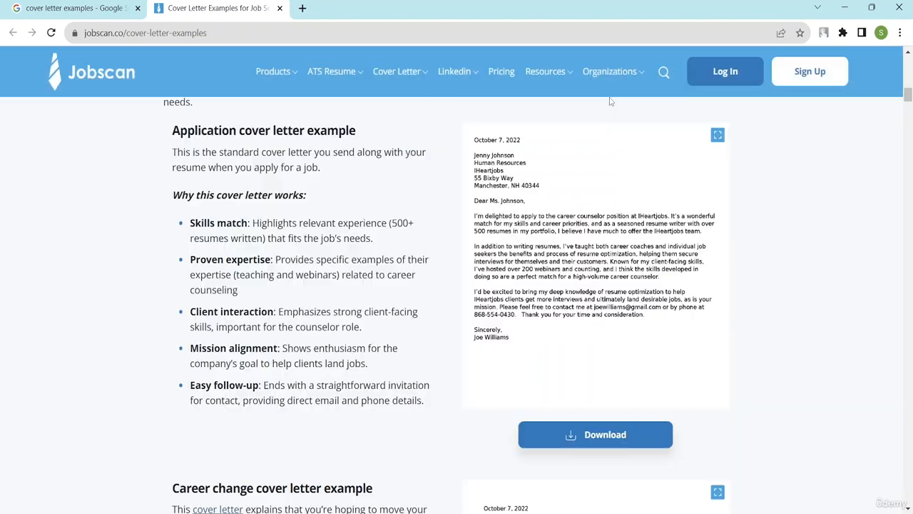
scroll(318, 353, "down", 4)
scroll(311, 342, "down", 3)
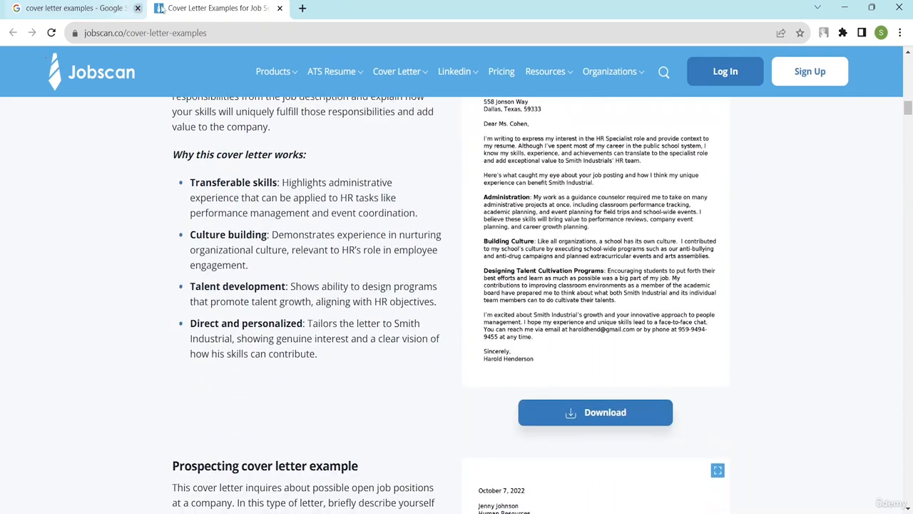
left_click(279, 8)
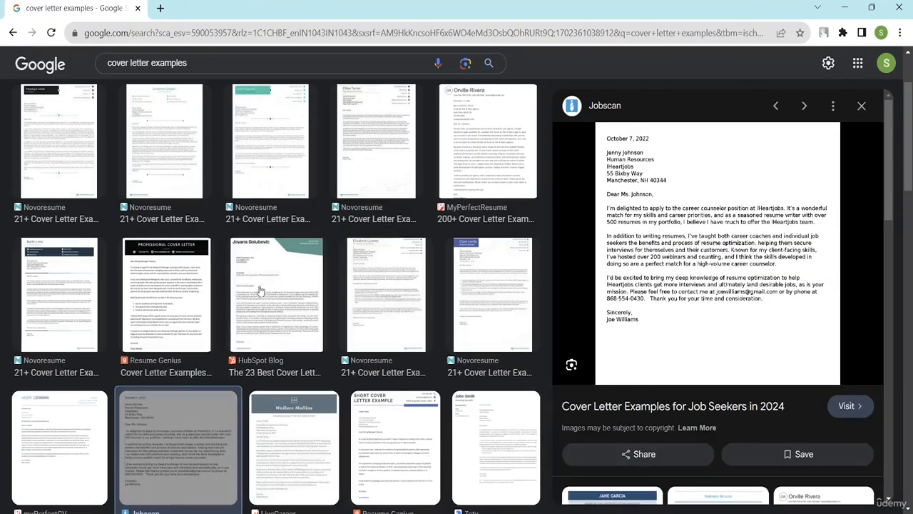
Open the Resume Genius cover letter examples page and drag its general example letter image toward Word
left_click(182, 299)
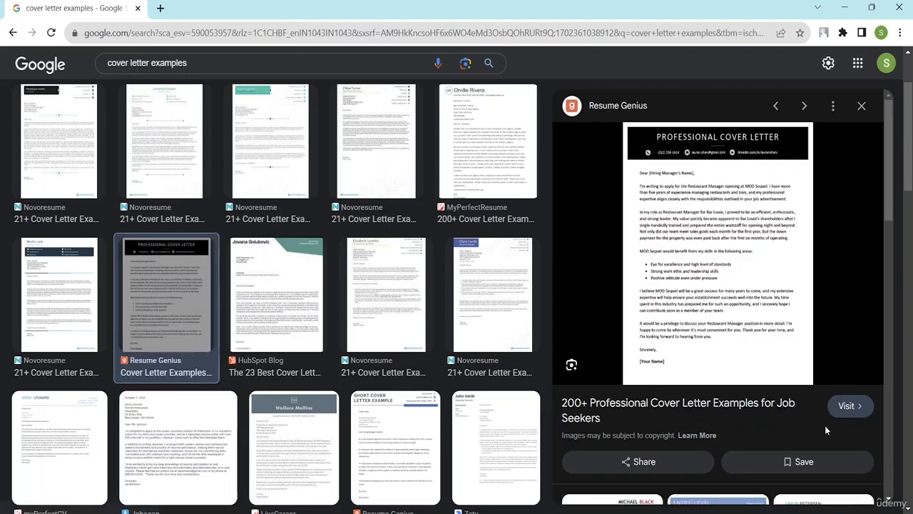
left_click(845, 401)
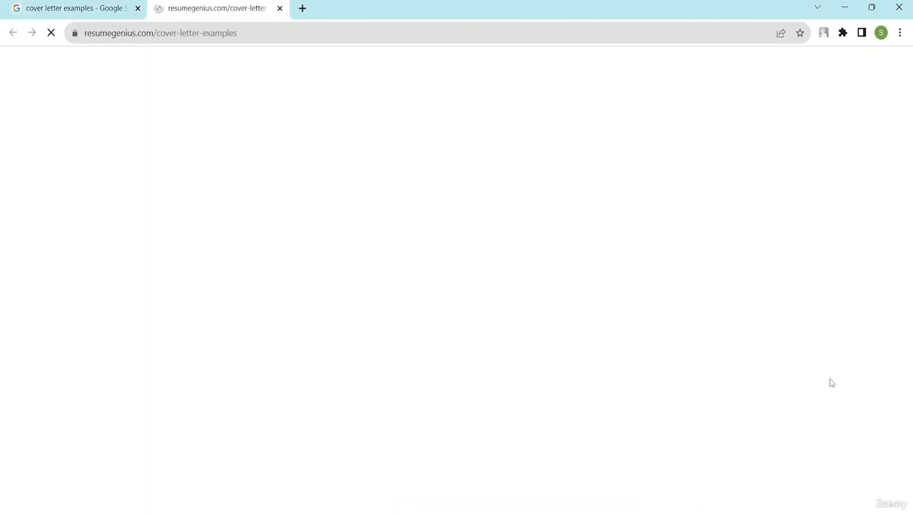
scroll(326, 279, "down", 2)
scroll(445, 220, "down", 13)
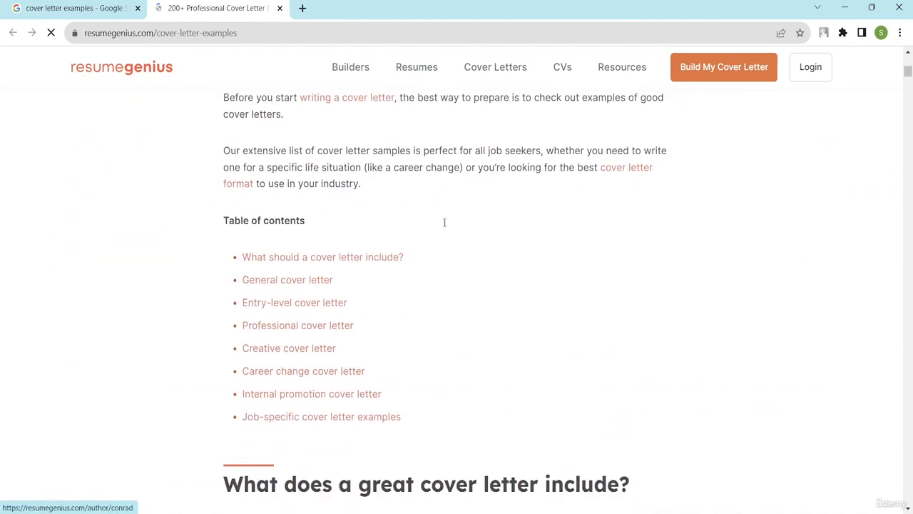
scroll(437, 238, "down", 15)
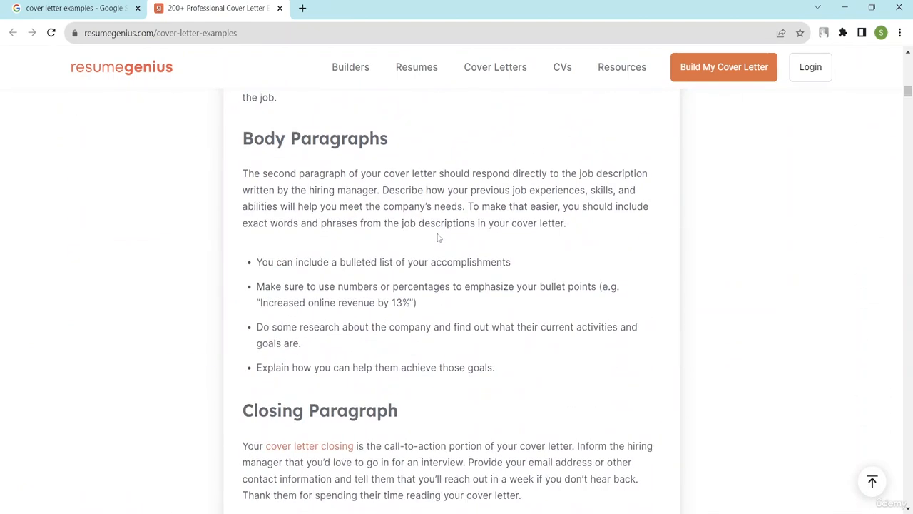
scroll(478, 247, "down", 2)
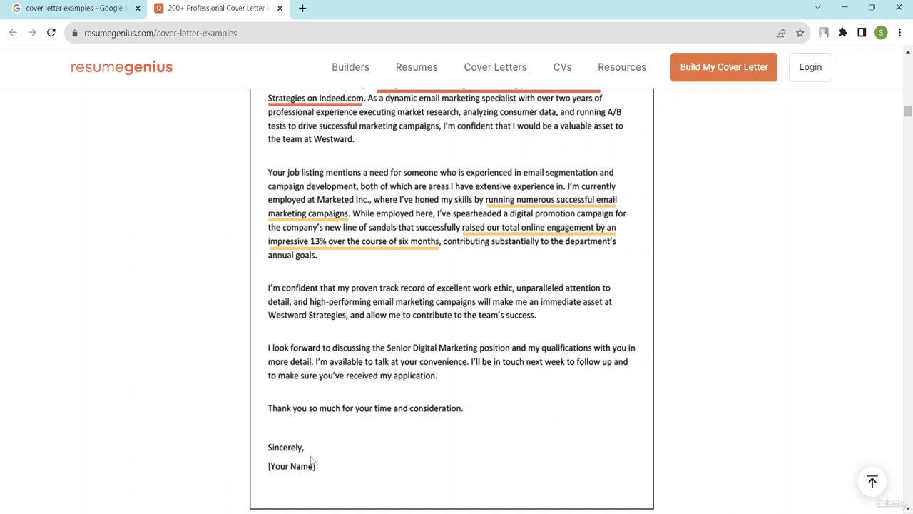
left_click_drag(311, 461, 491, 453)
Delete the stray Resume Genius image link from the top of the letterhead
left_click(671, 509)
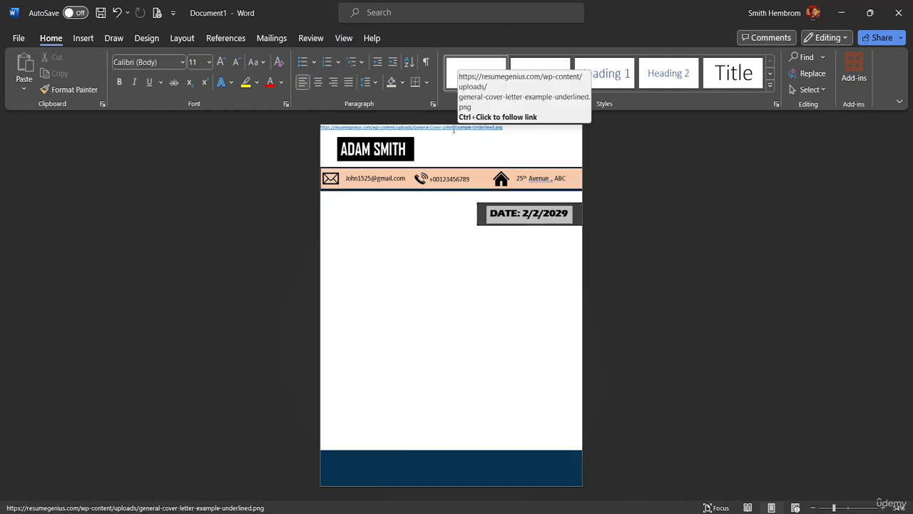
left_click_drag(502, 129, 310, 130)
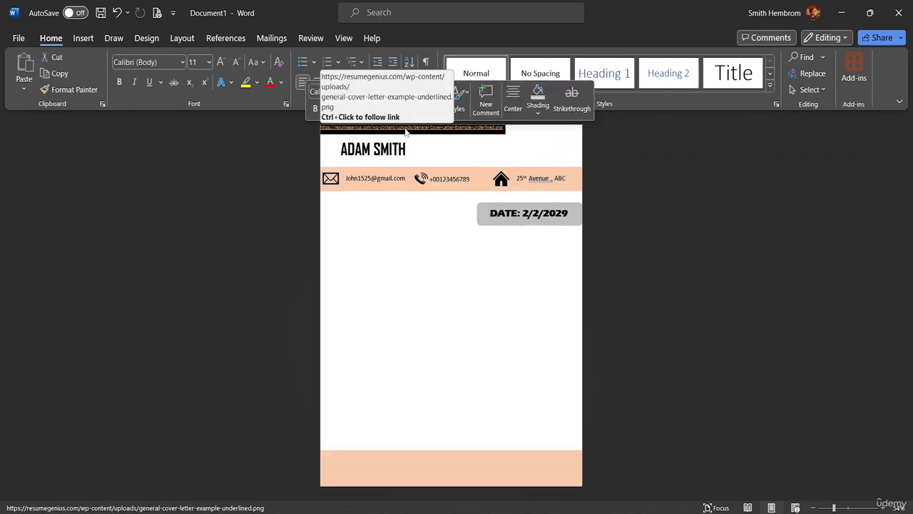
left_click_drag(405, 131, 425, 130)
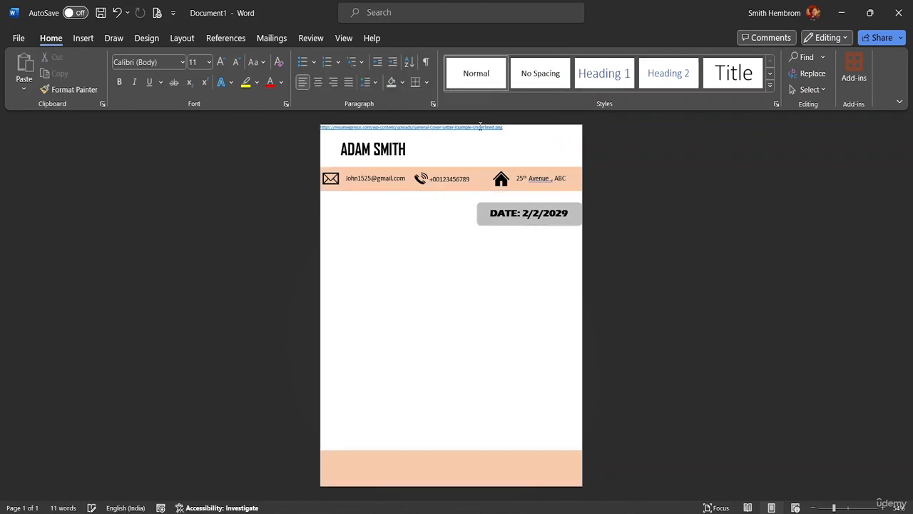
left_click(323, 138)
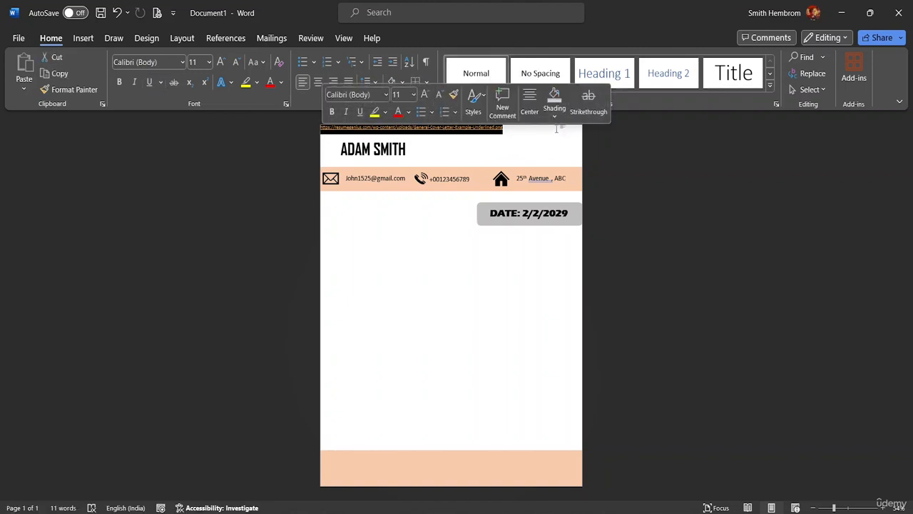
key("Delete")
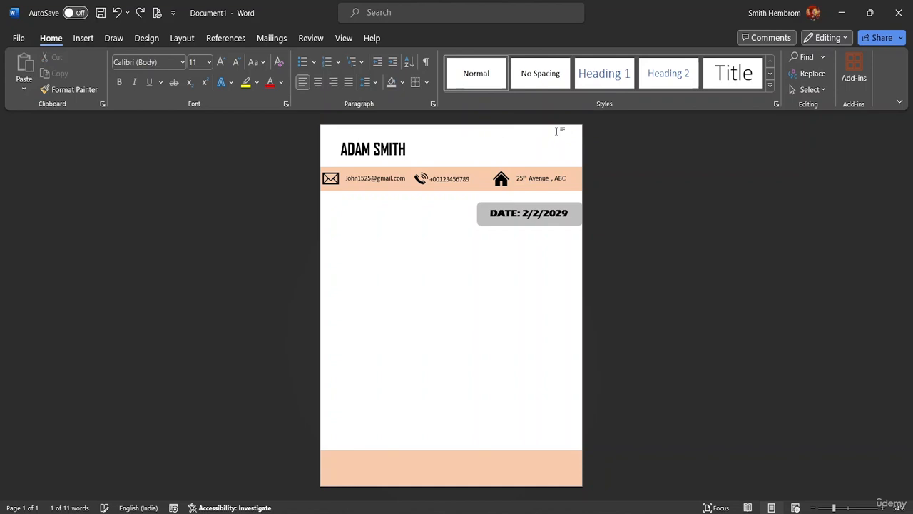
Open 'Letter Application', copy its body from 'To' to 'Address-', and return to the letterhead
left_click(19, 37)
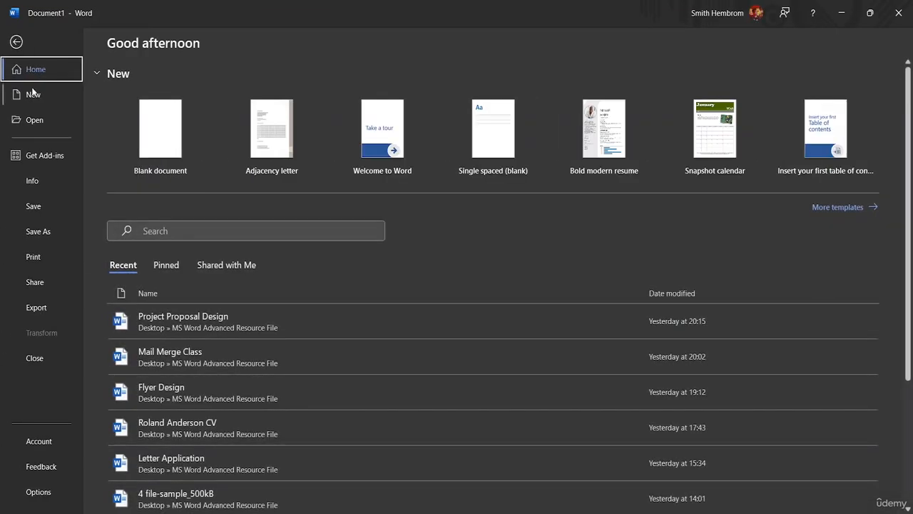
left_click(36, 120)
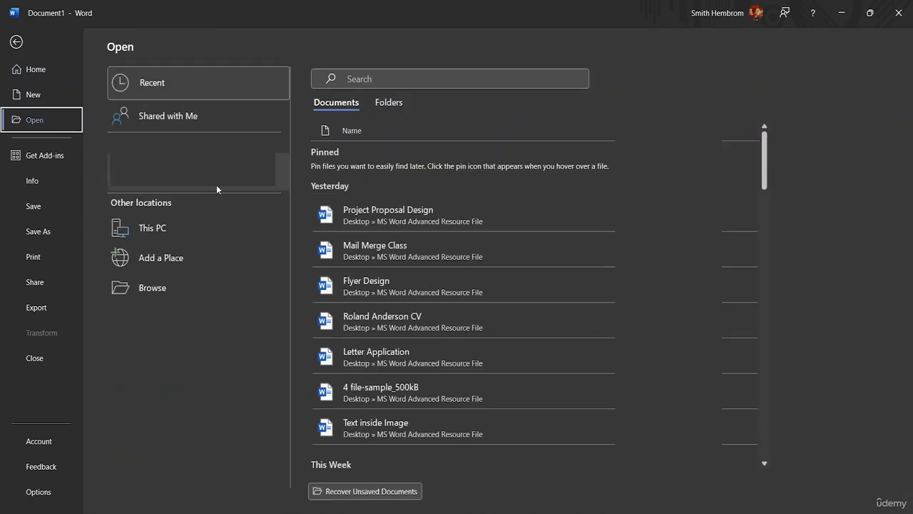
left_click(387, 352)
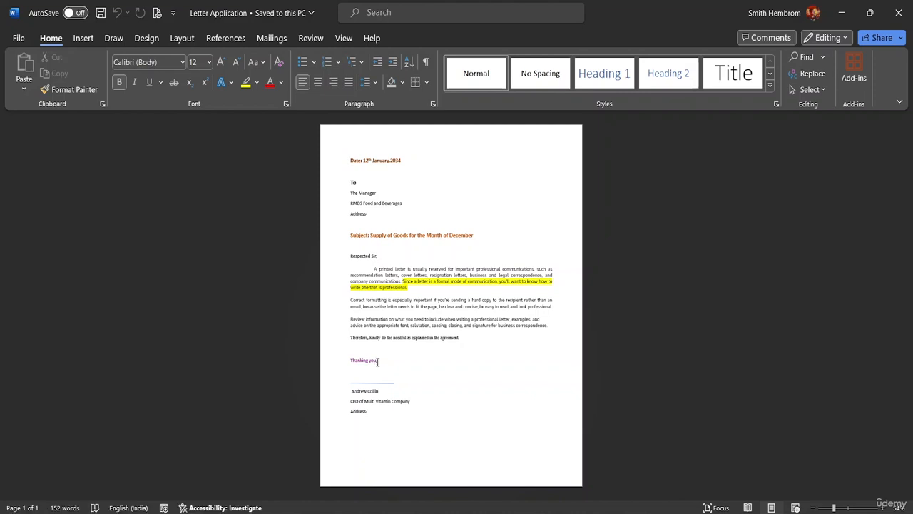
left_click_drag(369, 409, 345, 185)
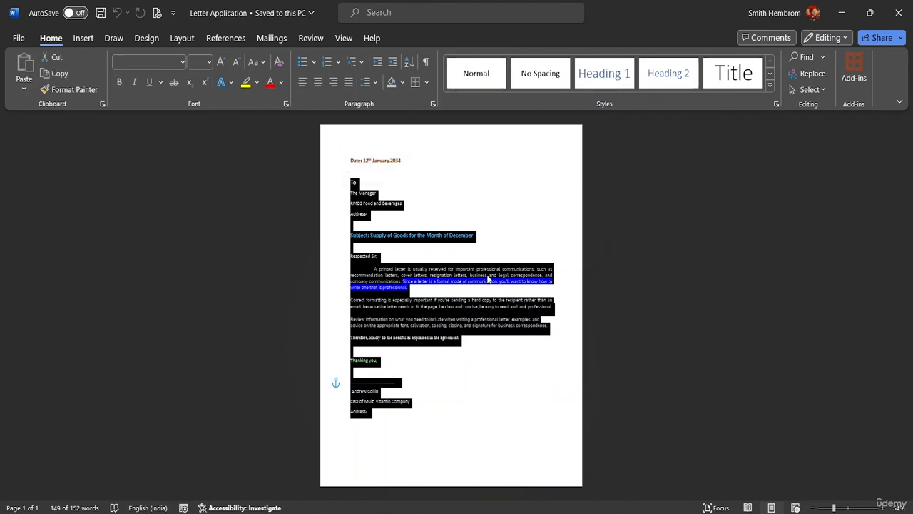
key("ctrl+c")
left_click(620, 470)
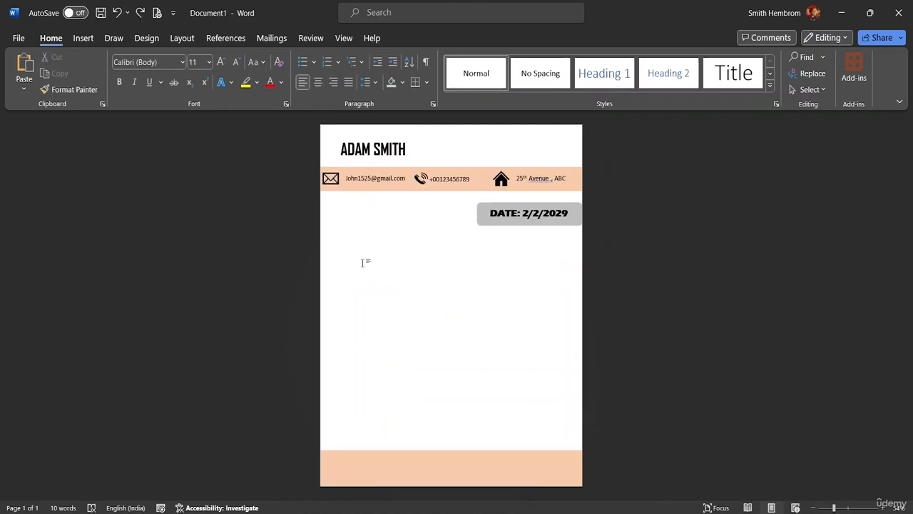
key("ctrl+v")
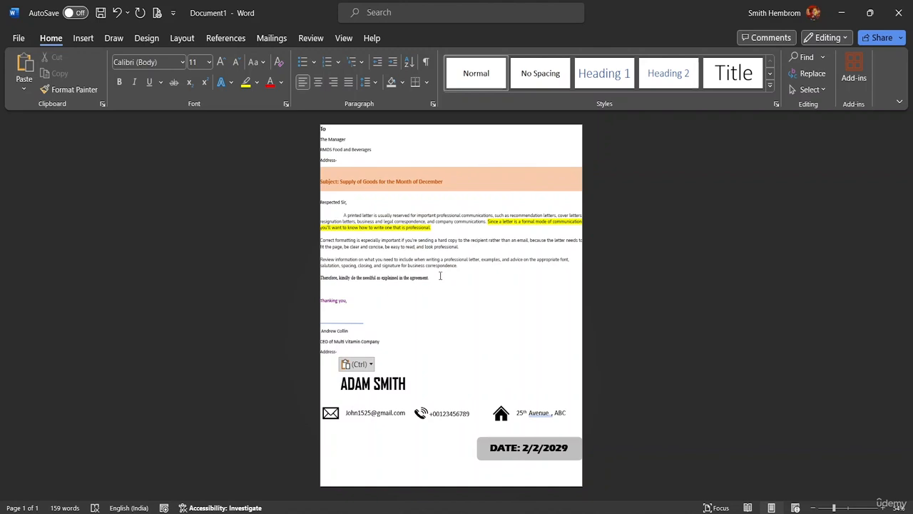
key("ctrl+z")
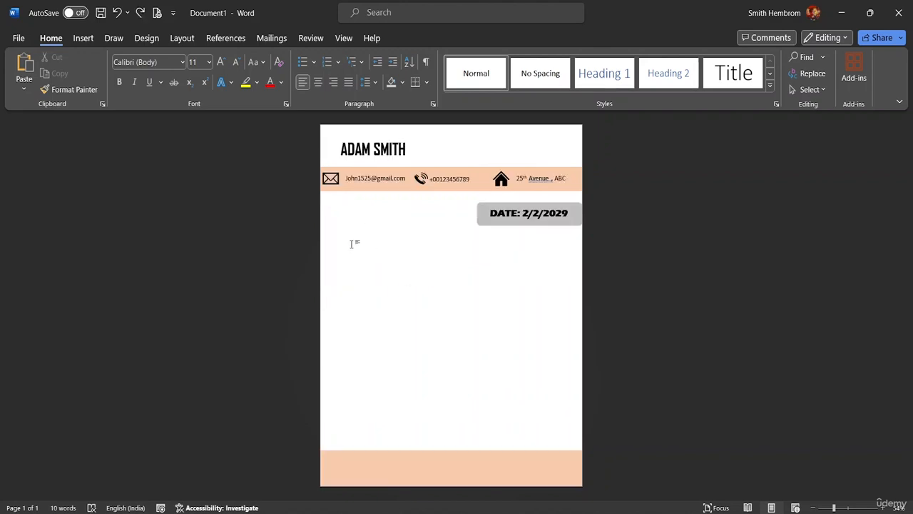
double_click(344, 234)
left_click(337, 235)
left_click(149, 39)
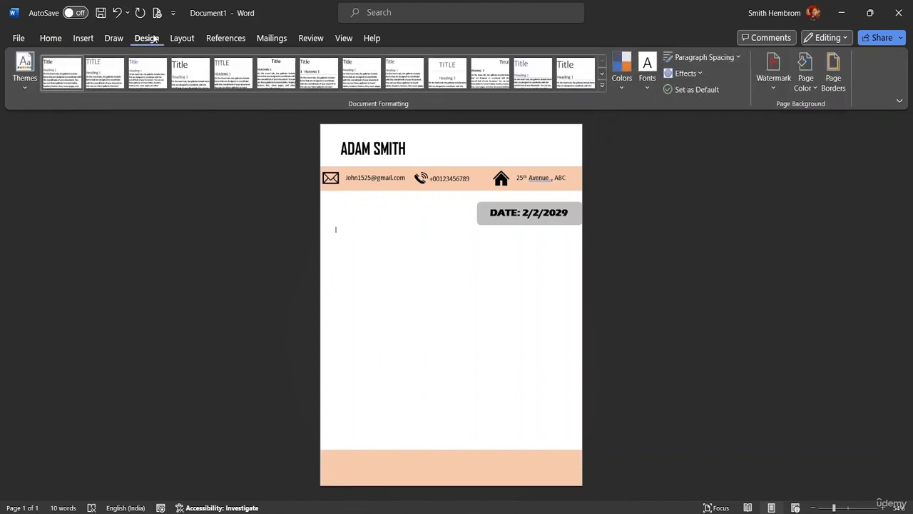
left_click(181, 38)
left_click(31, 87)
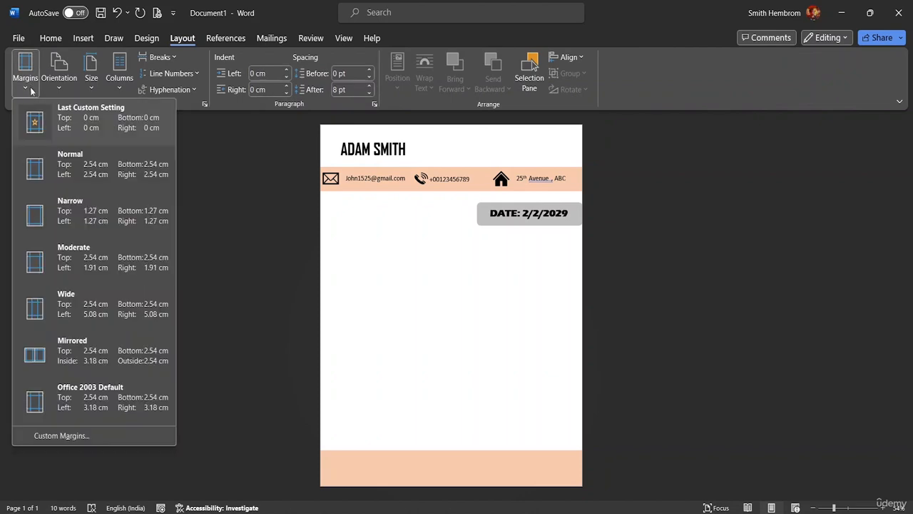
left_click(54, 170)
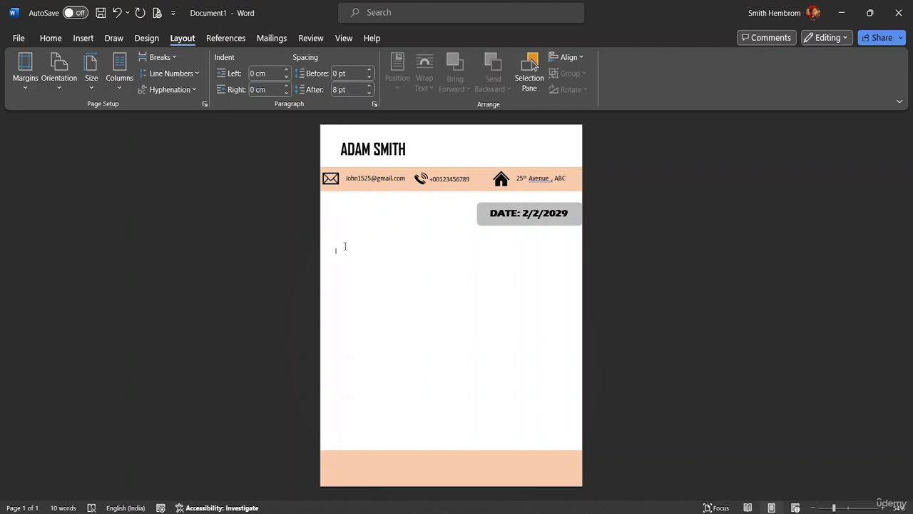
key("ctrl+v")
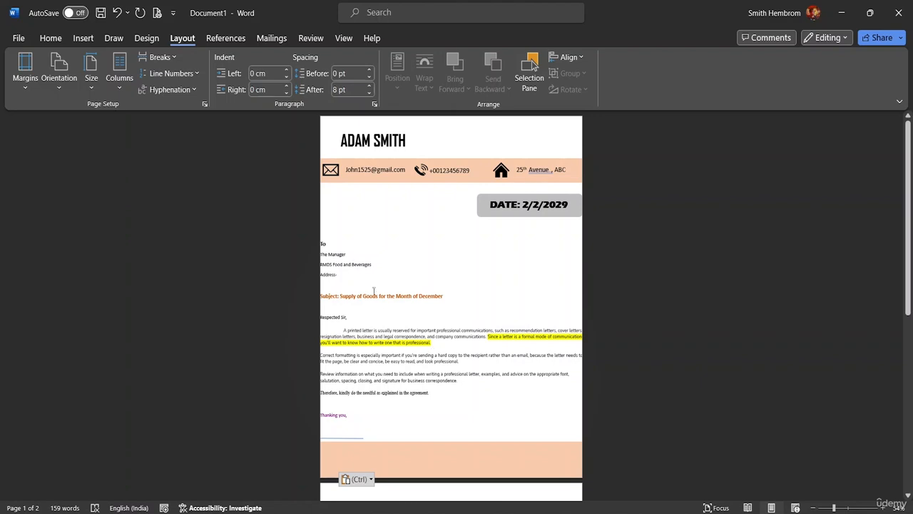
key("ctrl+z")
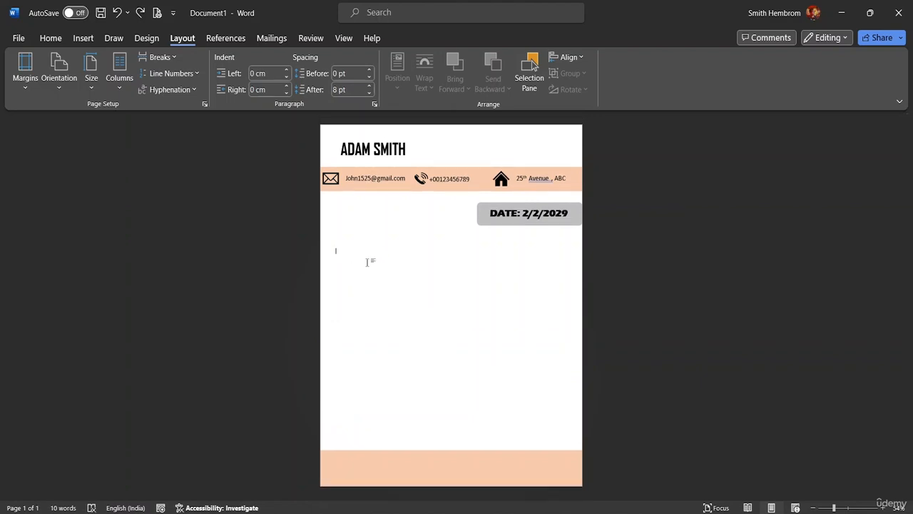
key("Return")
key("ctrl+v")
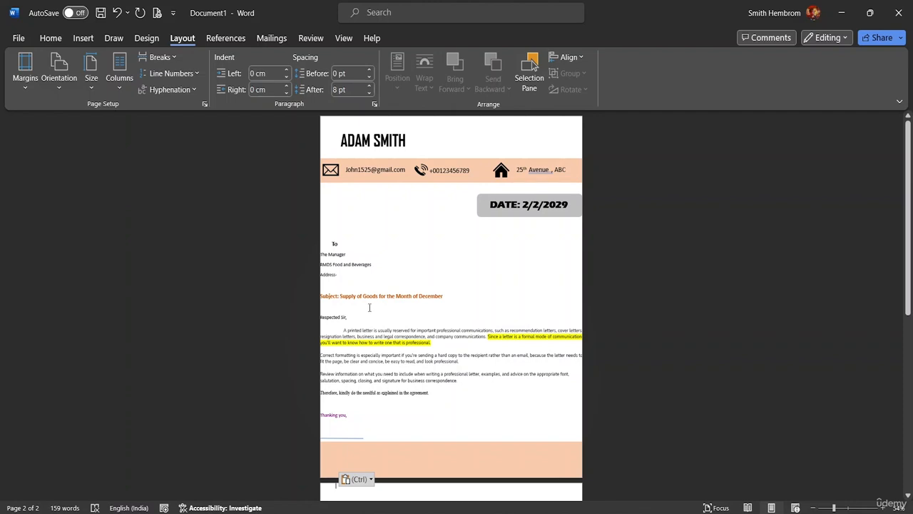
key("ctrl+z")
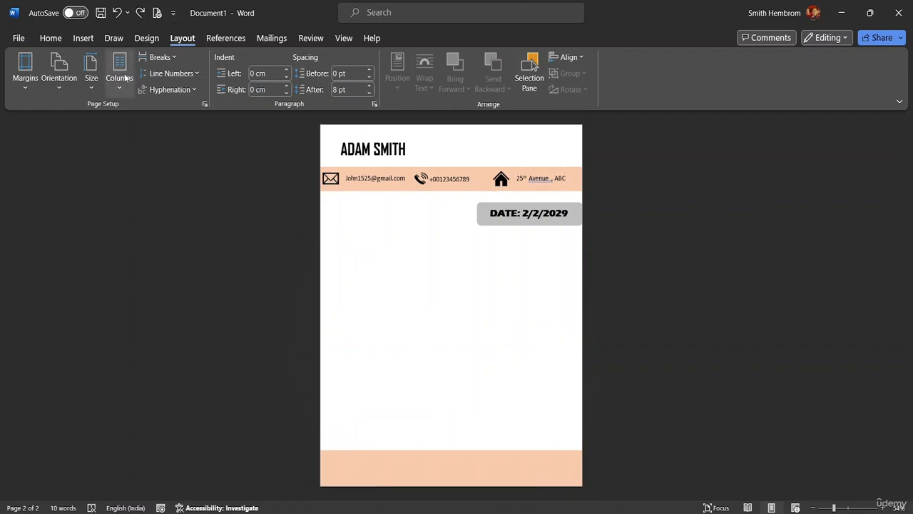
Insert a Simple Text Box below the date badge; the first paste attempt errors out
left_click(57, 41)
left_click(84, 40)
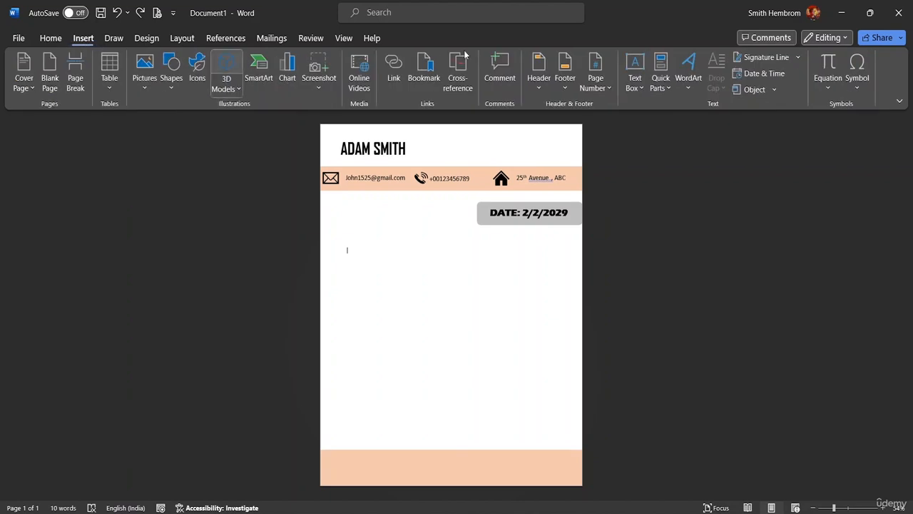
left_click(635, 84)
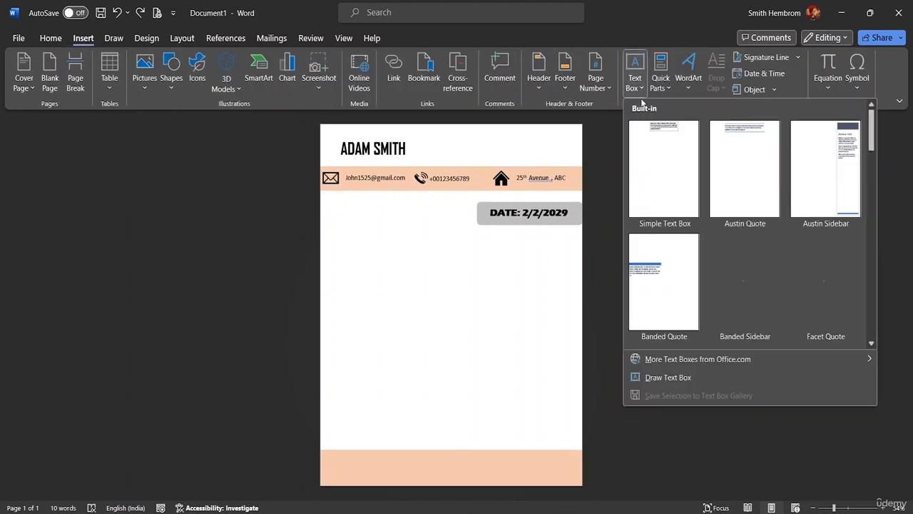
left_click(664, 169)
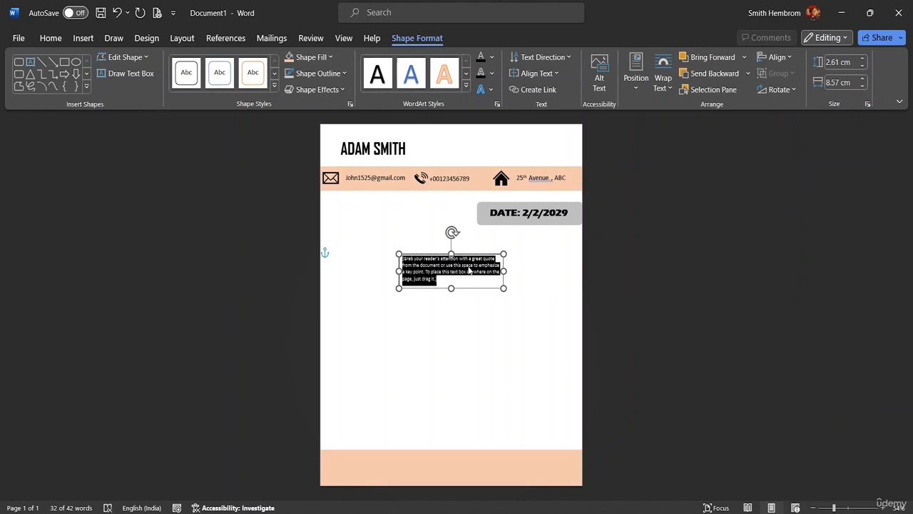
key("ctrl+v")
left_click(465, 296)
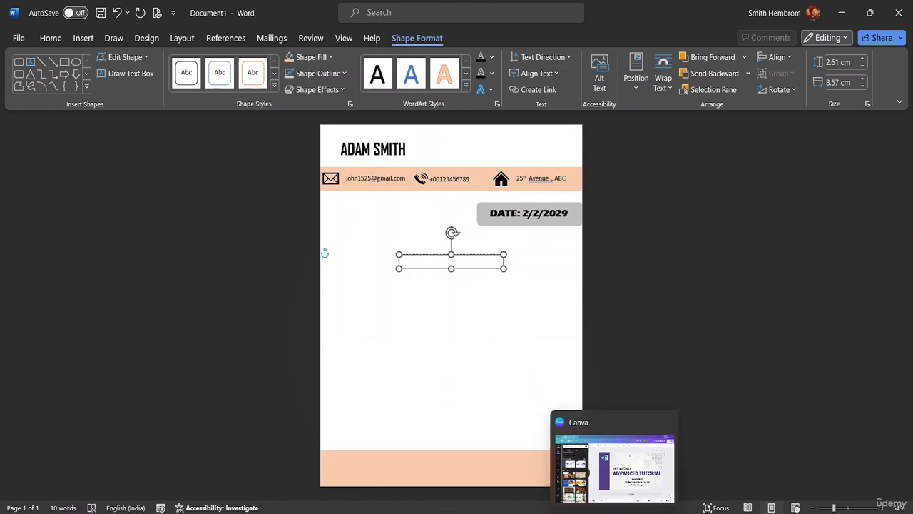
Retry pasting the letter into the text box and dismiss the resulting error
mouse_move(635, 499)
left_click(739, 469)
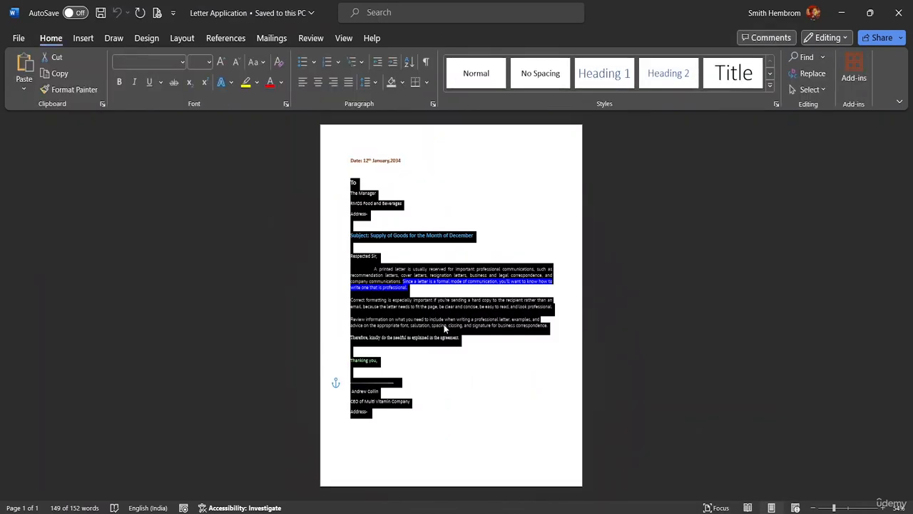
mouse_move(635, 500)
left_click(611, 464)
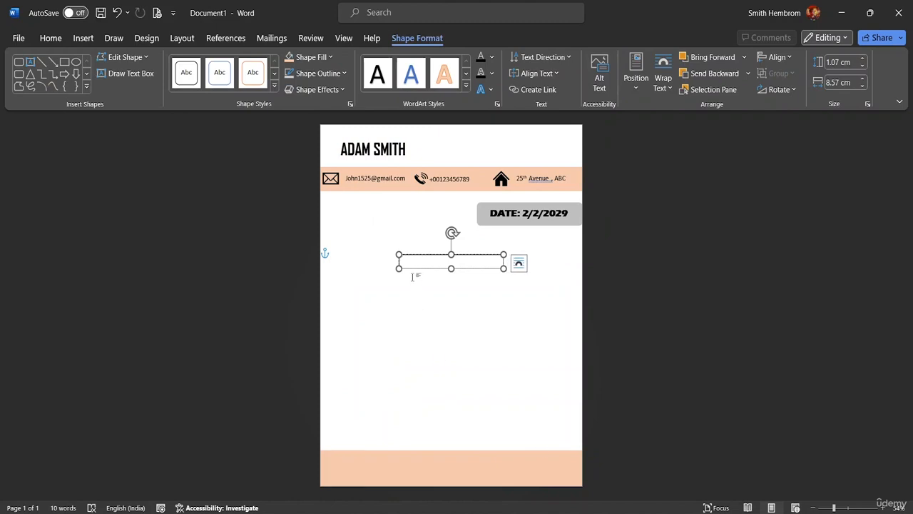
key("ctrl+v")
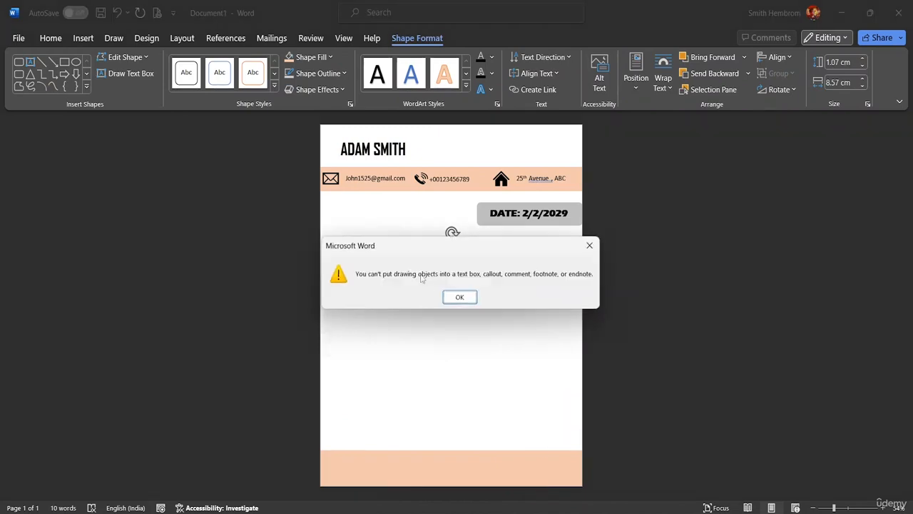
left_click(457, 297)
In Letter Application, select the letter from 'Respected Sir,' to 'agreement'
mouse_move(675, 501)
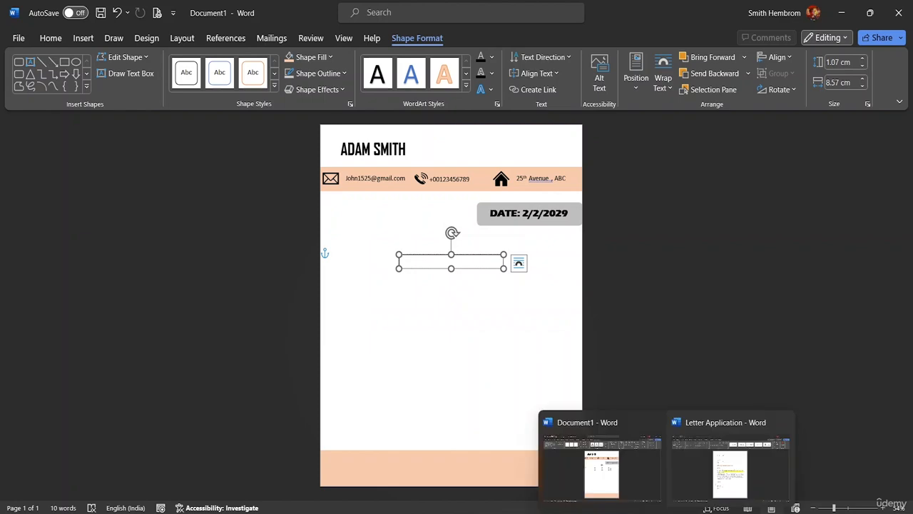
left_click(730, 468)
left_click(415, 391)
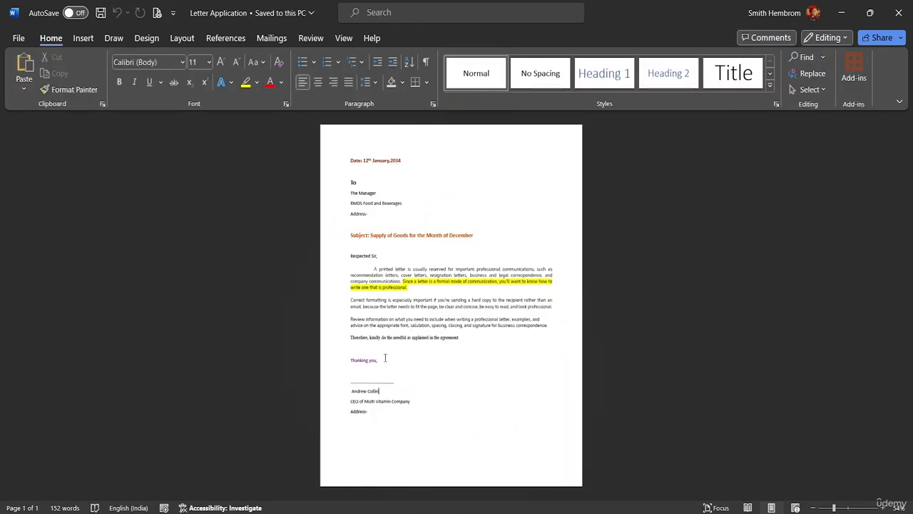
left_click_drag(464, 339, 337, 254)
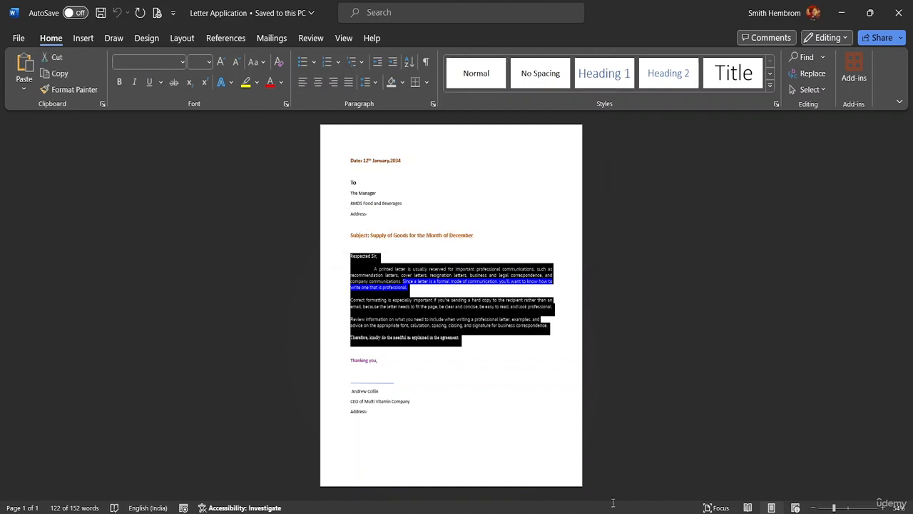
Paste the letter body into the text box and stretch it between the date badge and footer
mouse_move(613, 508)
left_click(607, 442)
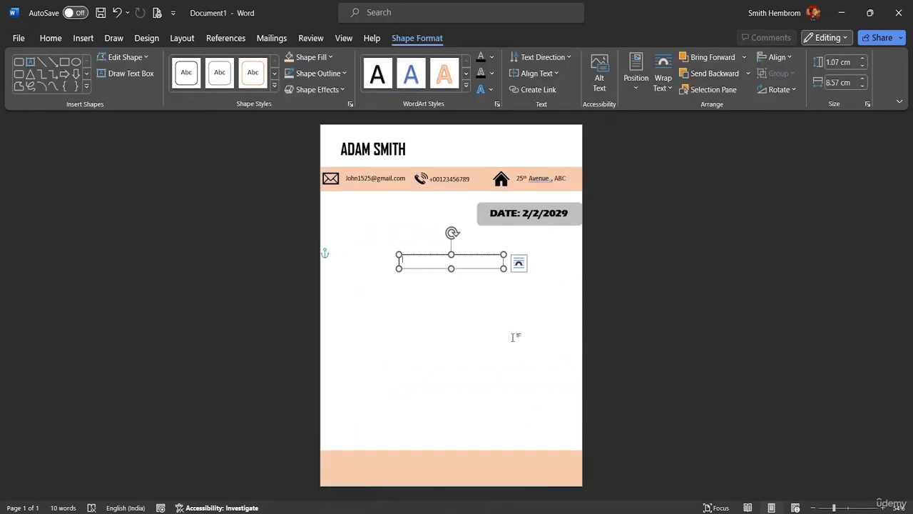
key("ctrl+v")
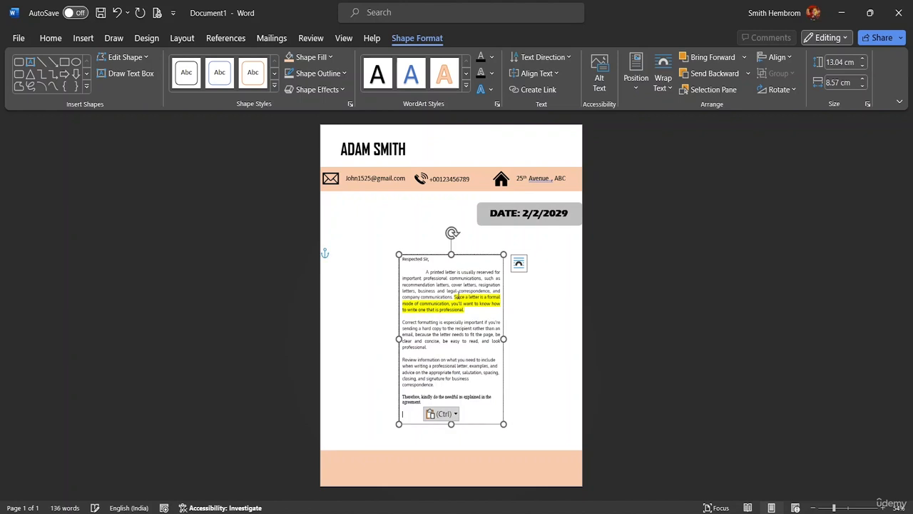
left_click_drag(504, 339, 583, 347)
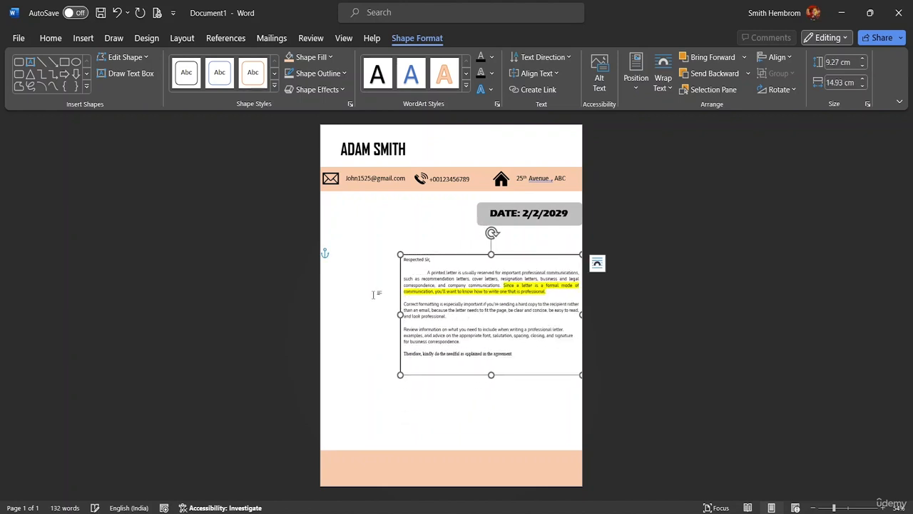
left_click_drag(398, 314, 332, 298)
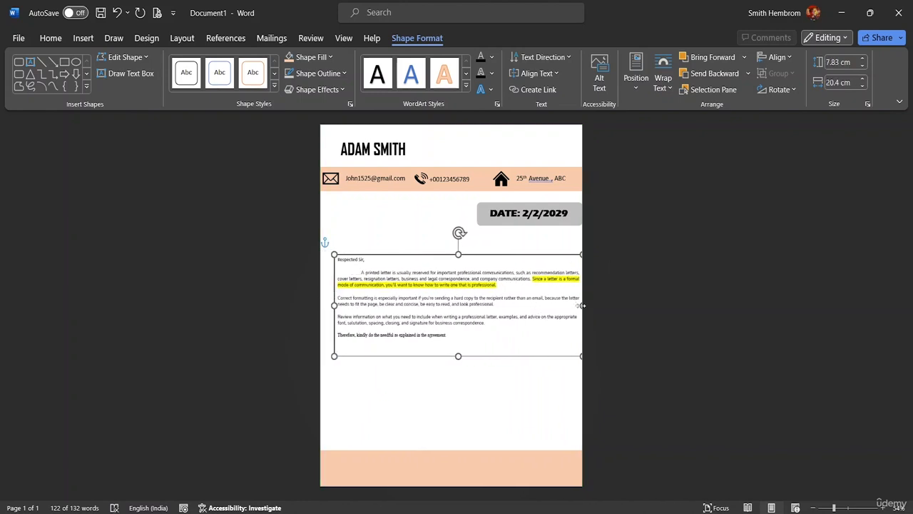
mouse_move(581, 305)
left_mouse_down()
mouse_move(555, 303)
mouse_move(567, 305)
left_mouse_up()
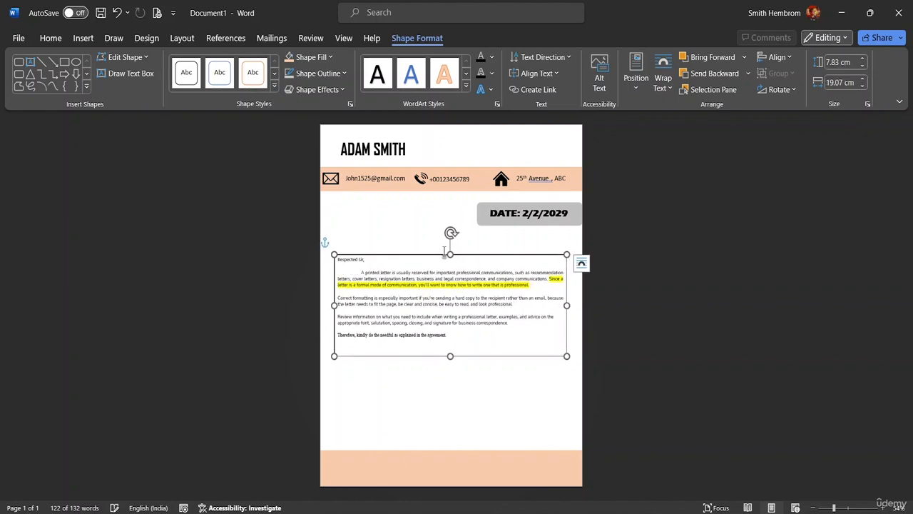
left_click_drag(444, 251, 445, 237)
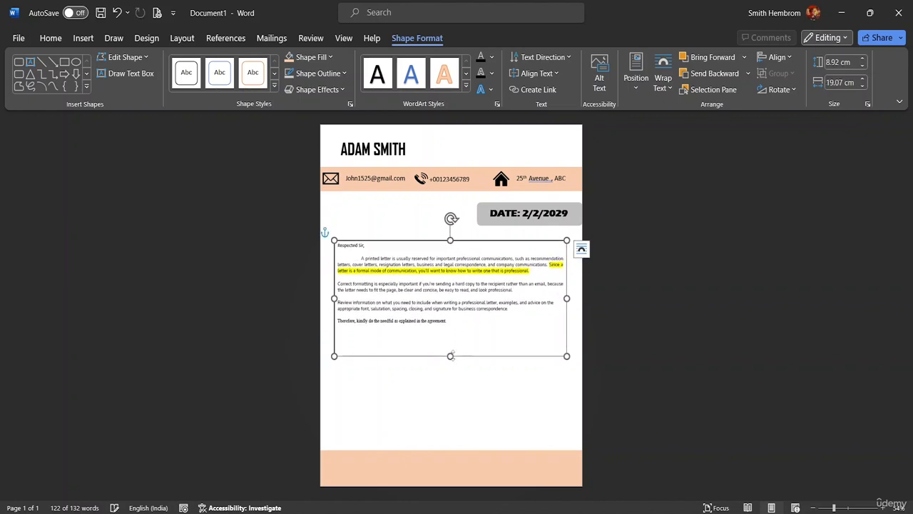
left_click_drag(451, 356, 451, 436)
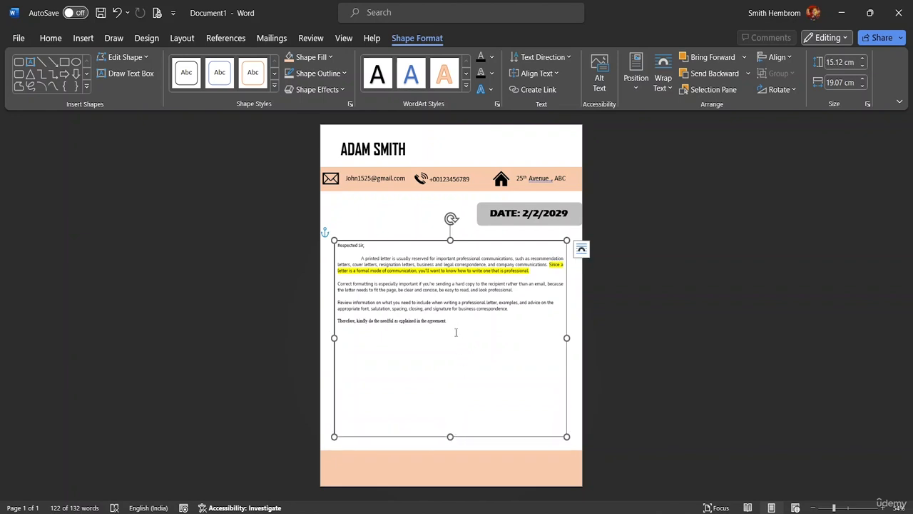
Set the letter text in the box to 18 pt
left_click_drag(452, 320, 337, 244)
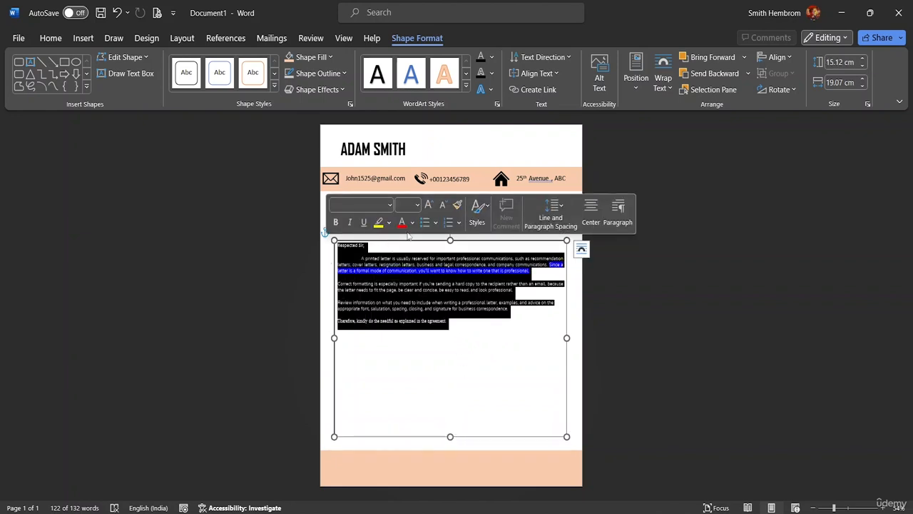
left_click(417, 206)
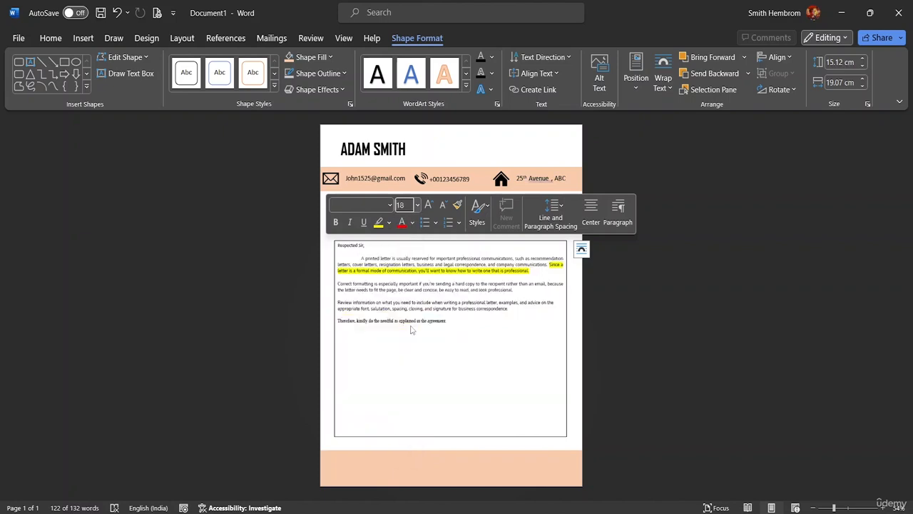
left_click(406, 328)
left_click(470, 247)
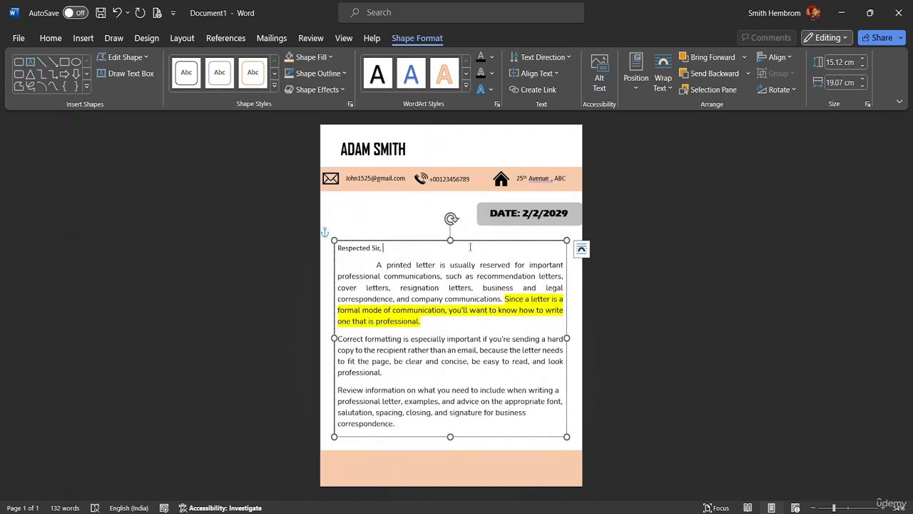
left_click(413, 224)
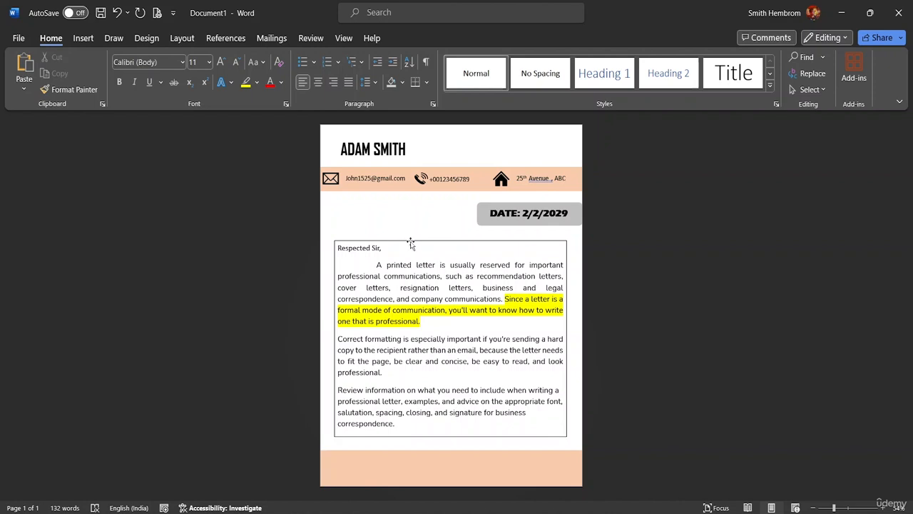
Give the text box No Outline and No Fill
left_click(411, 244)
left_click(343, 74)
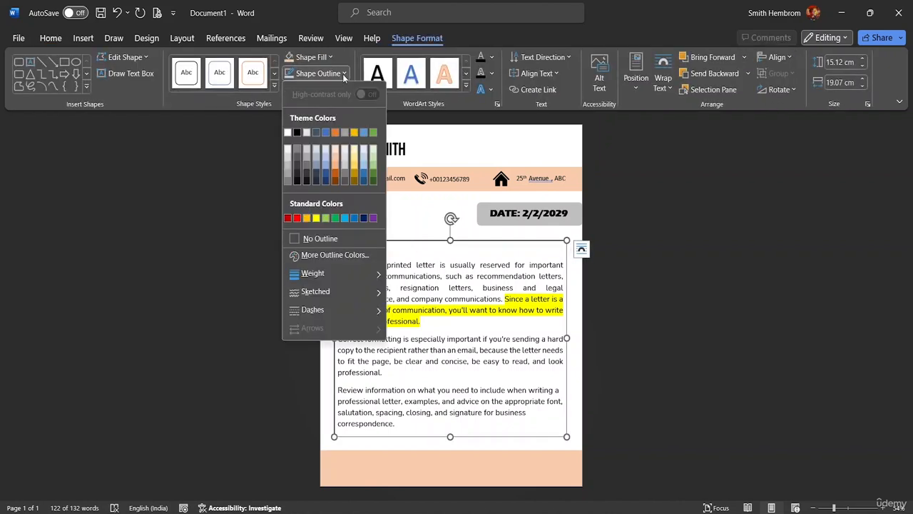
left_click(314, 238)
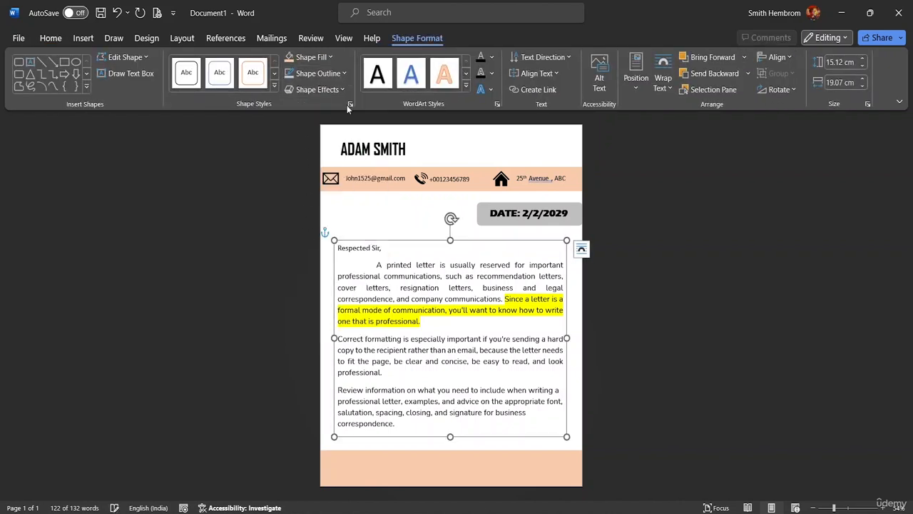
left_click(331, 58)
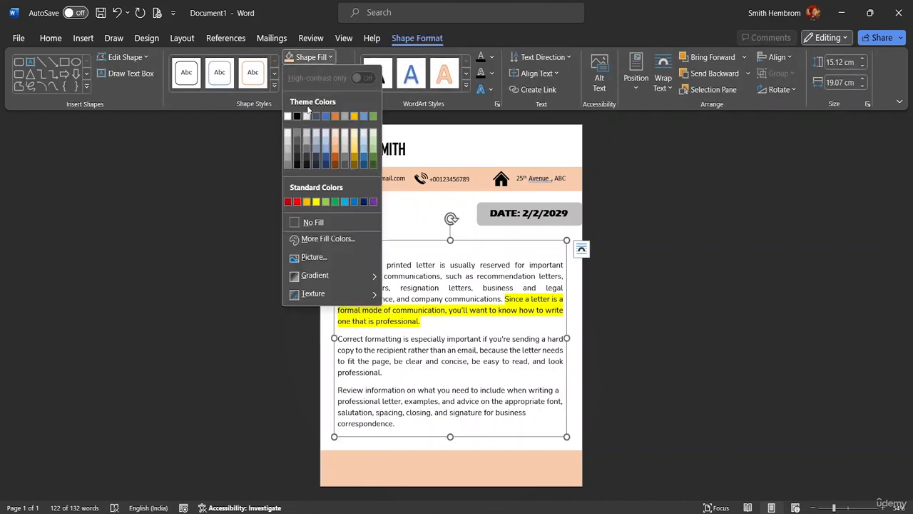
left_click(308, 223)
left_click(362, 202)
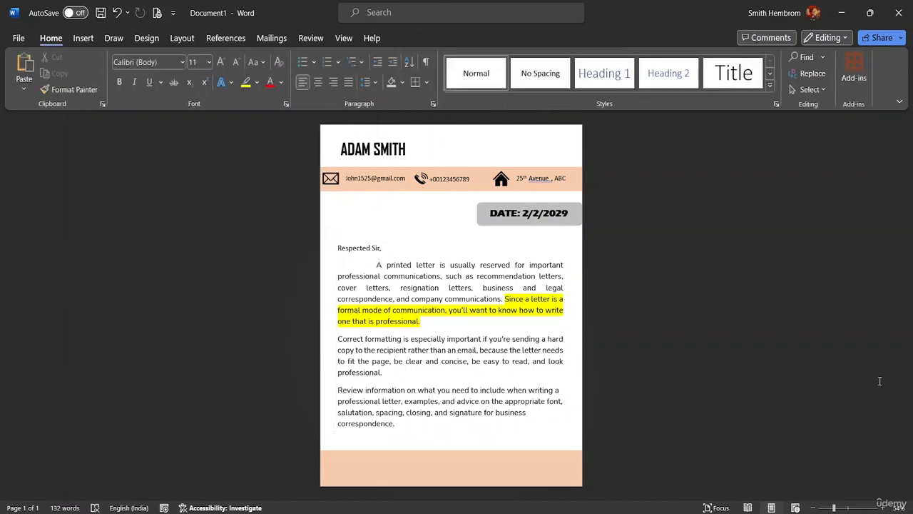